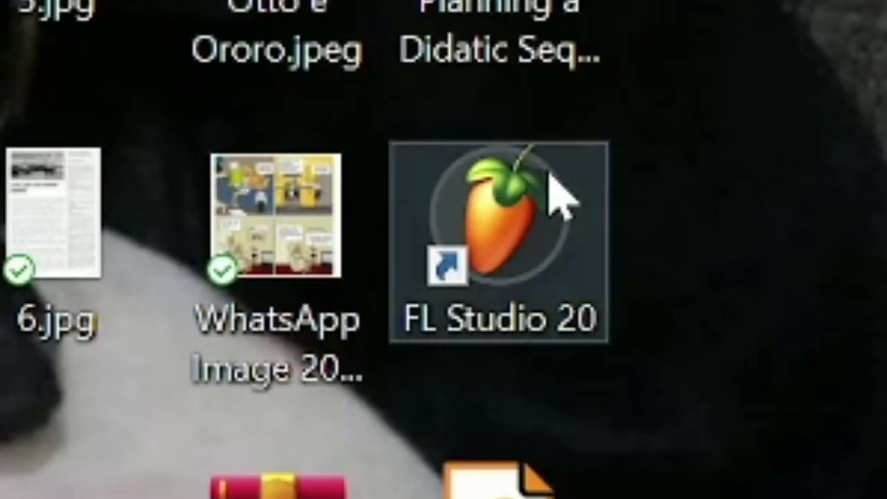
Step: Find SamCk_Yt_samples_i_guess.mp3 in the Downloads folder, then put the file window away
left_click(658, 159)
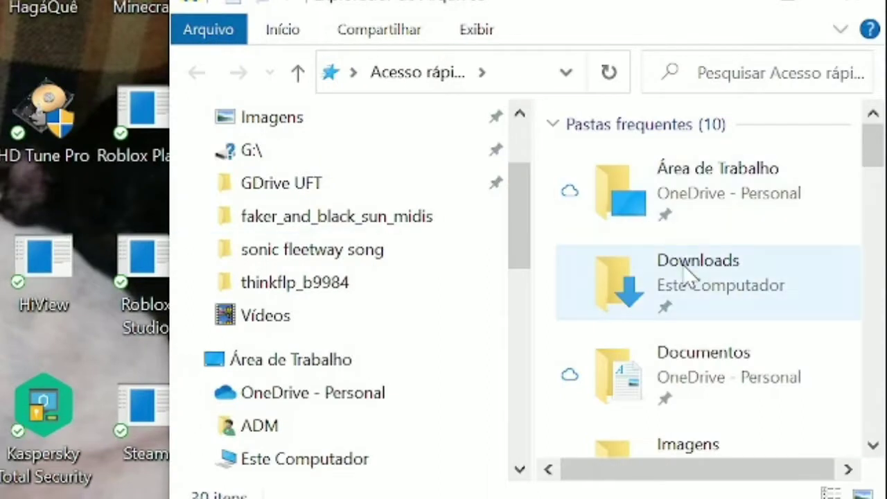
double_click(687, 269)
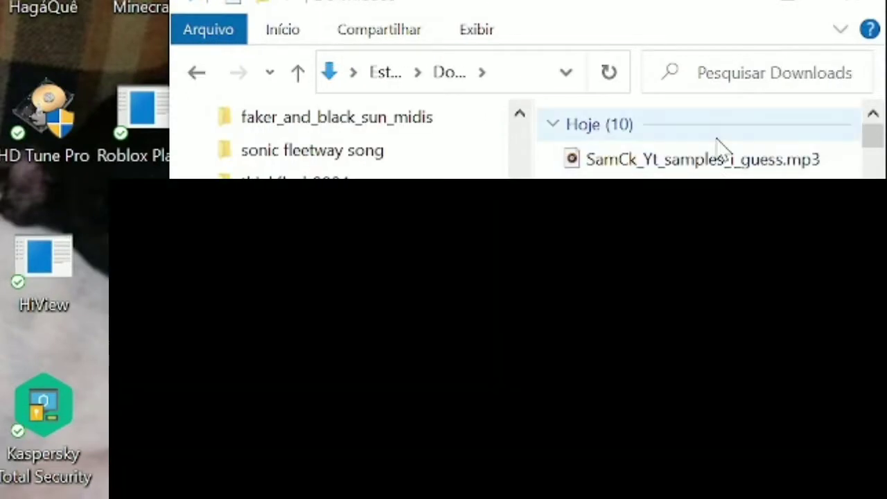
left_click(741, 167)
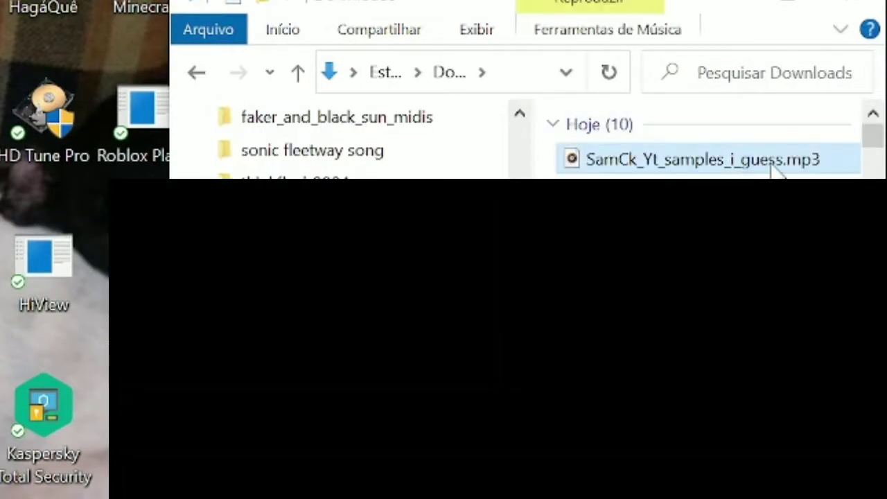
left_click(748, 4)
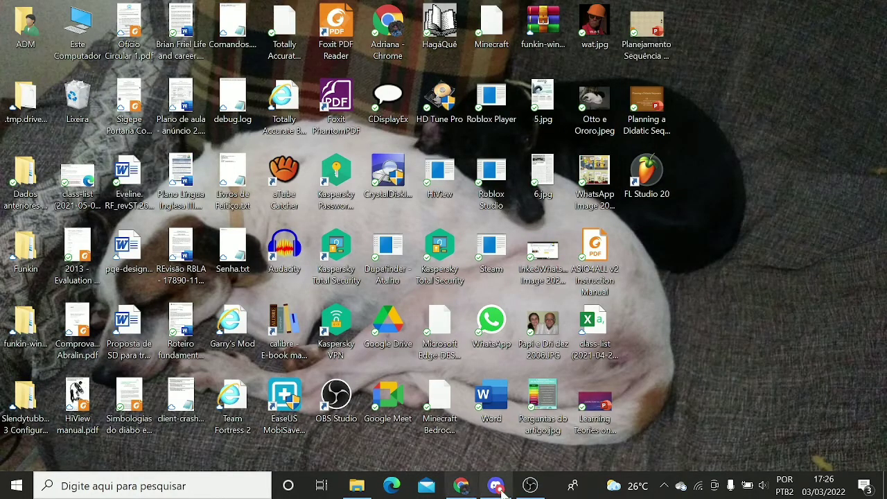
Step: Start FL Studio 20 from the desktop and switch playback to song mode
left_click(530, 486)
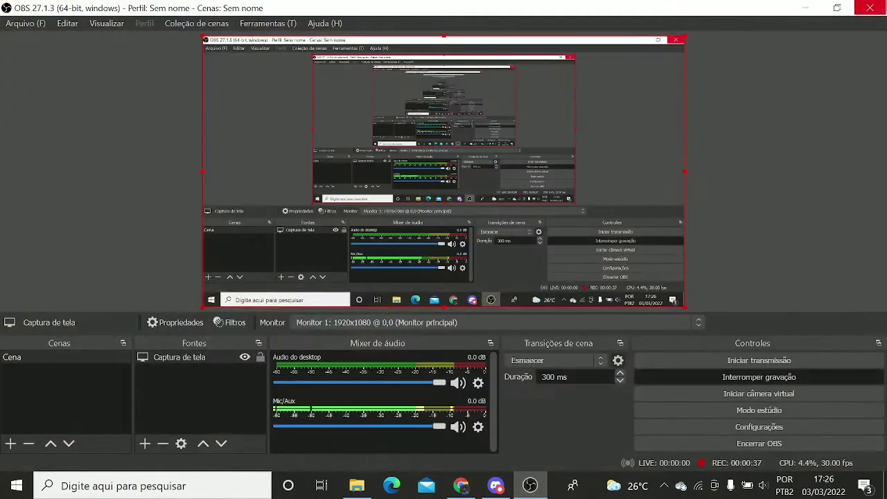
left_click(805, 8)
double_click(672, 159)
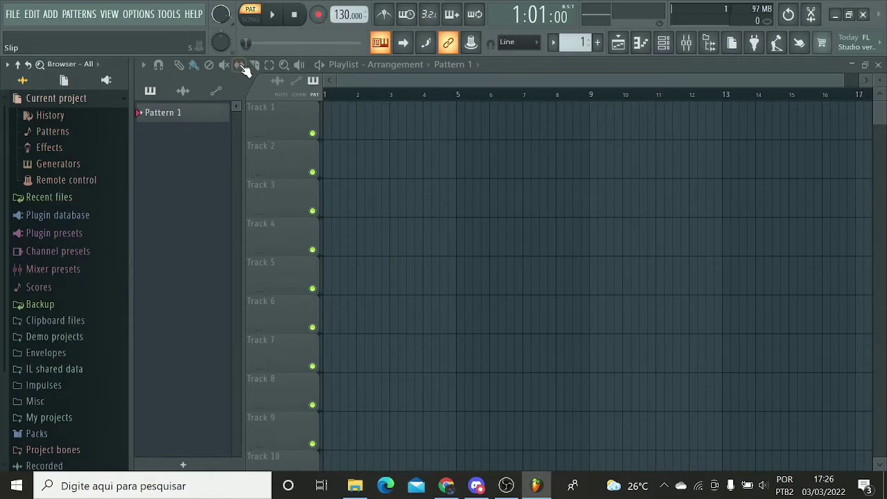
left_click(250, 25)
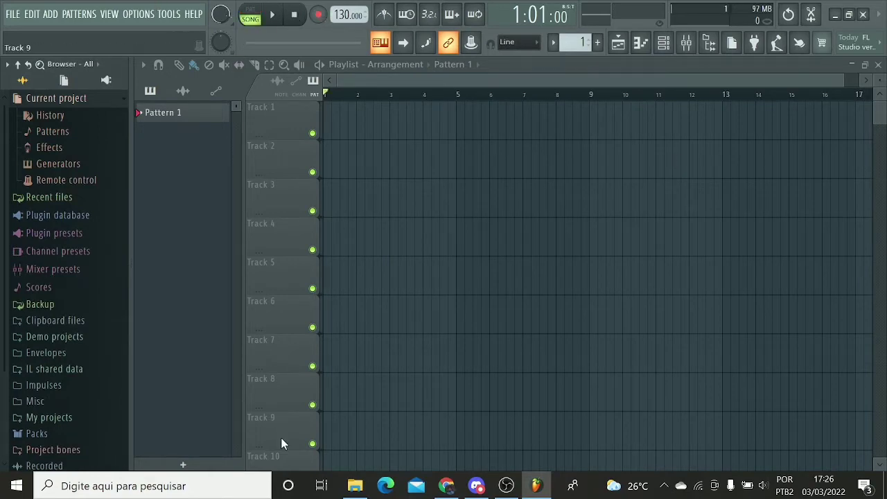
Step: Add SamCk_Yt_samples_i_guess.mp3 from Downloads to the start of Track 1 and preview its opening
left_click(354, 486)
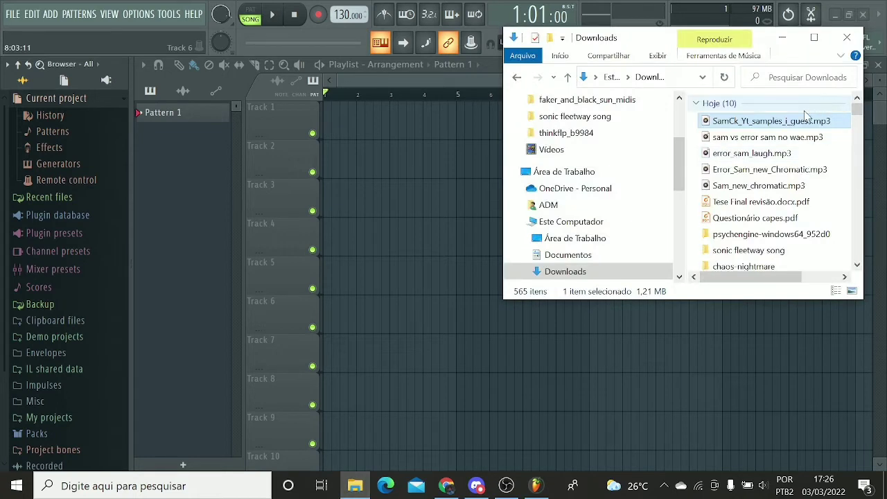
left_click_drag(749, 121, 329, 121)
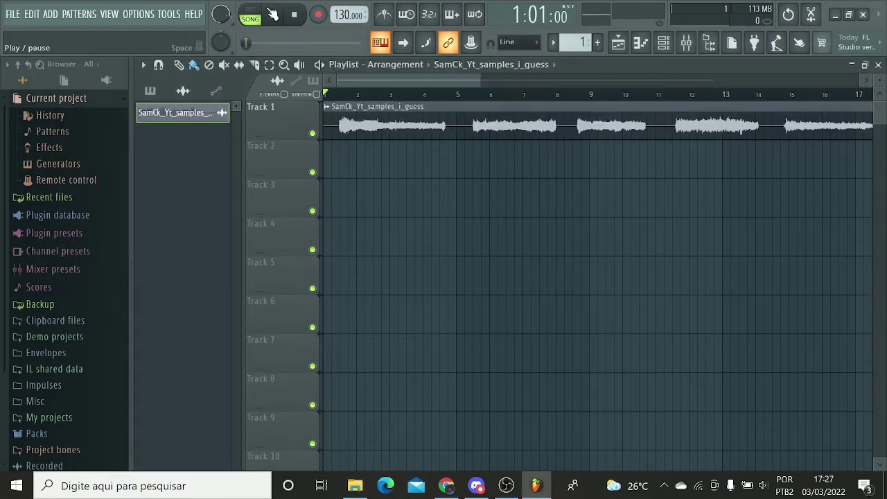
left_click(272, 14)
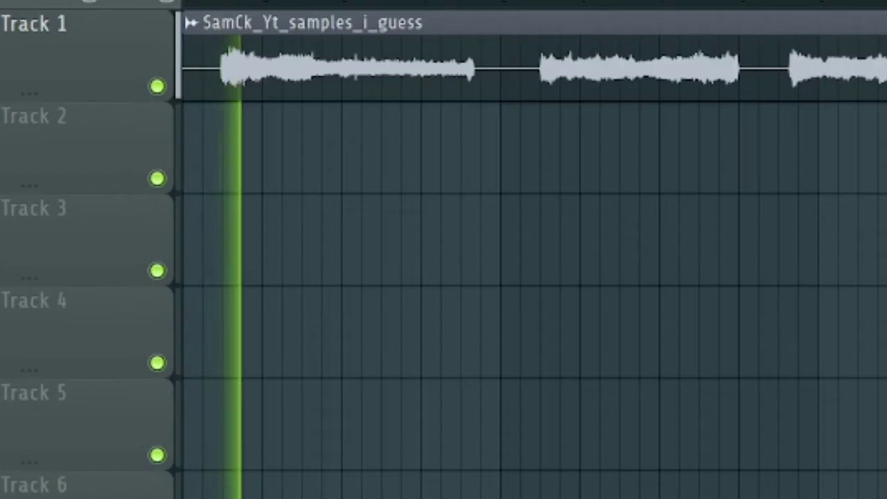
left_click(272, 14)
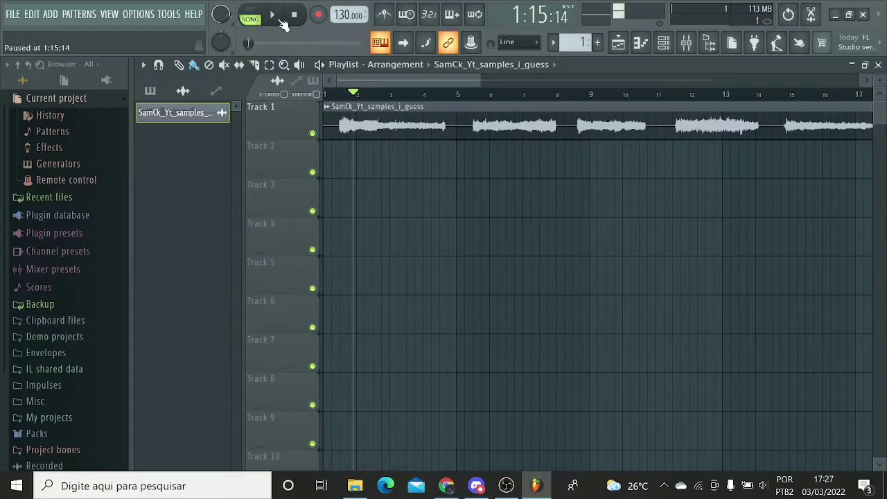
left_click(294, 15)
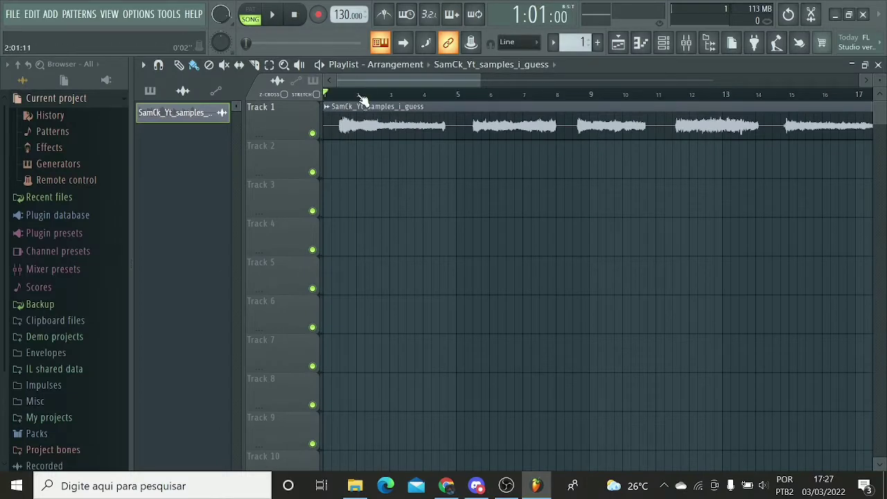
Step: Trim the leading silence off the SamCk_Yt_samples_i_guess clip and move the clip back to the start of Track 1
scroll(362, 95, "up", 2)
scroll(366, 90, "up", 2)
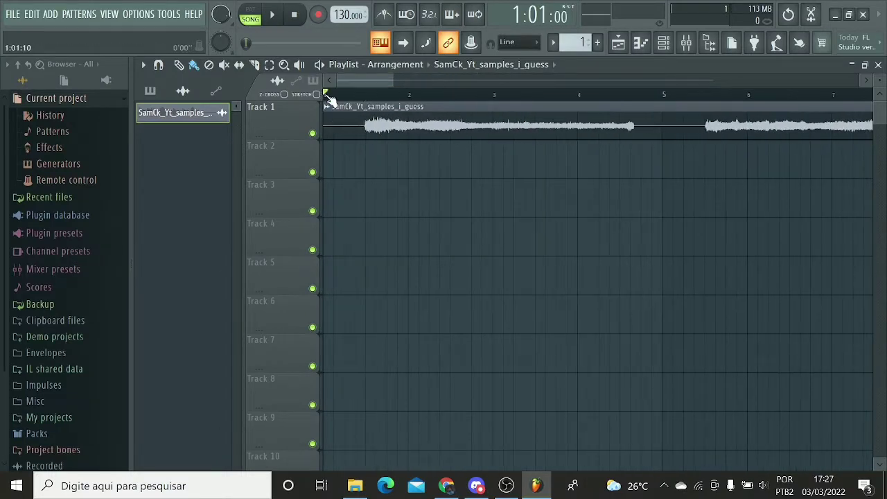
scroll(330, 99, "up", 2)
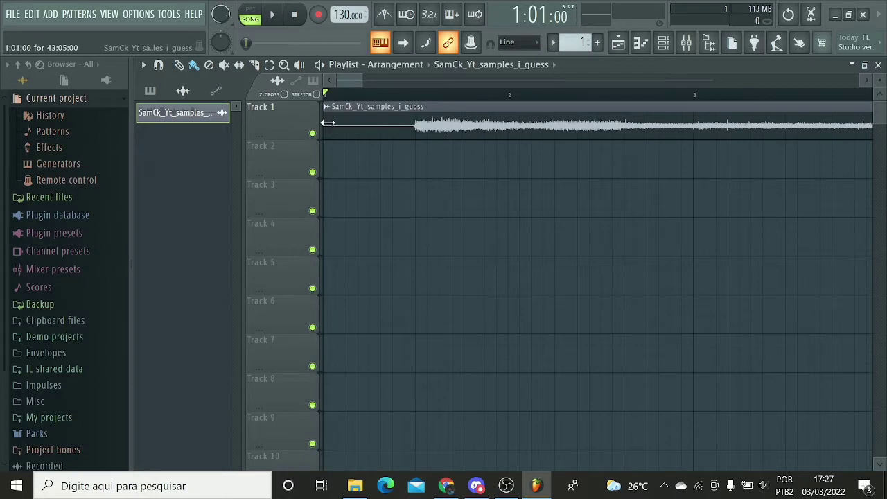
left_click_drag(338, 85, 408, 86)
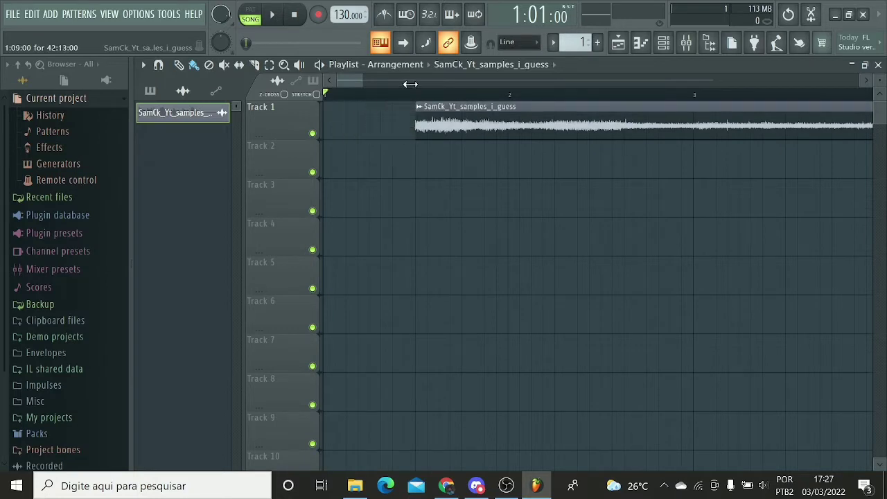
left_click_drag(446, 132, 349, 123)
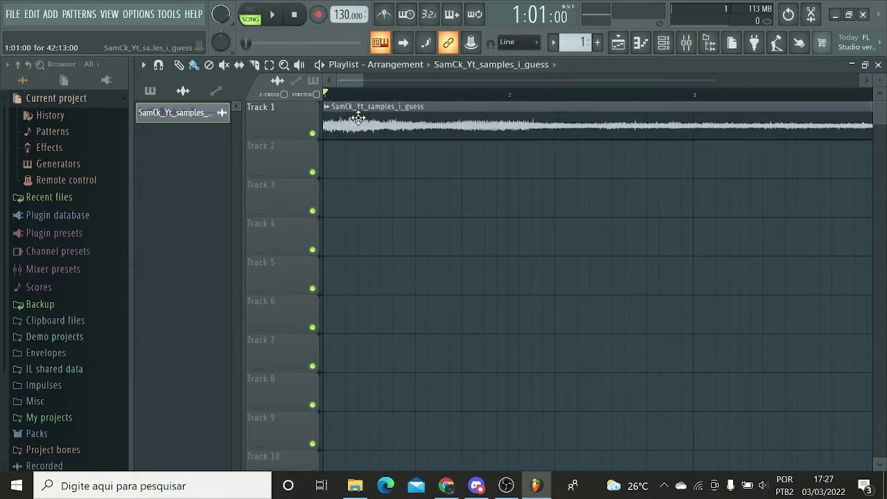
Step: Slice the Track 1 clip shortly after its last sound, between bars 29 and 30, and delete the silent remainder
scroll(368, 99, "down", 4)
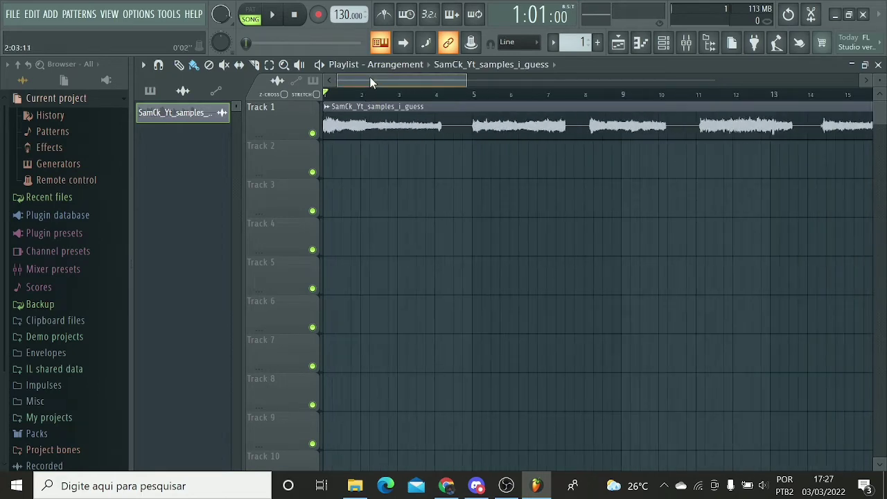
left_click_drag(369, 81, 569, 74)
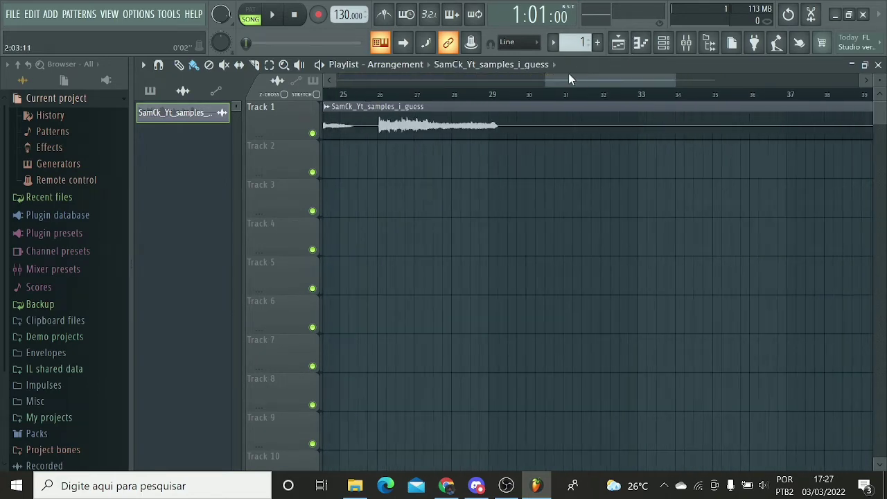
left_click(254, 64)
left_click_drag(522, 124, 521, 194)
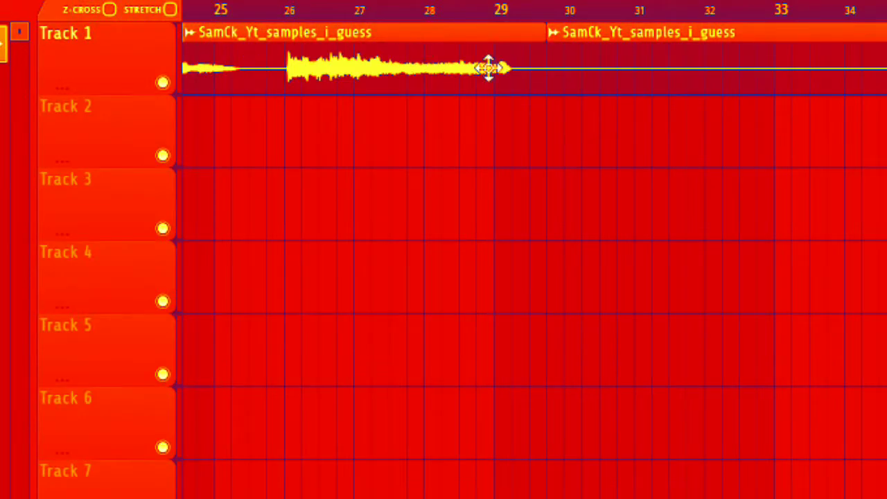
right_click(640, 68)
left_click_drag(629, 85, 345, 83)
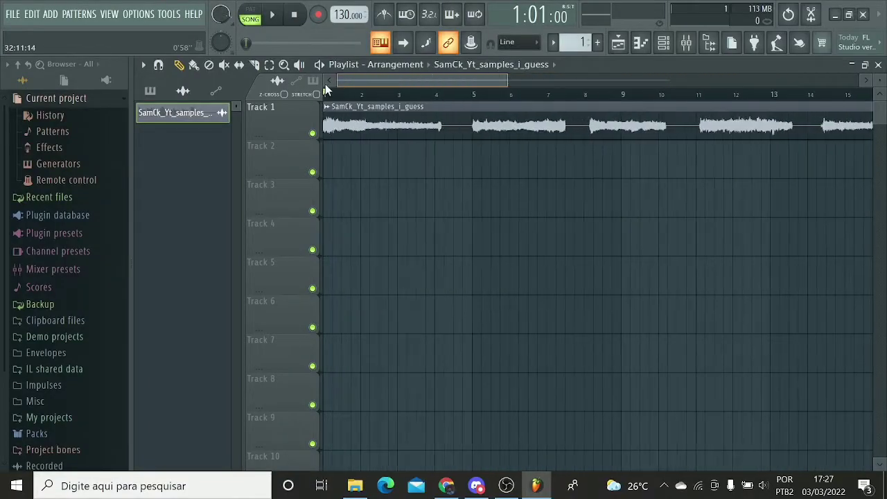
Step: Play the trimmed Track 1 clip from several positions to hear each vocal sample, ending with the one at bar 26
left_click(274, 16)
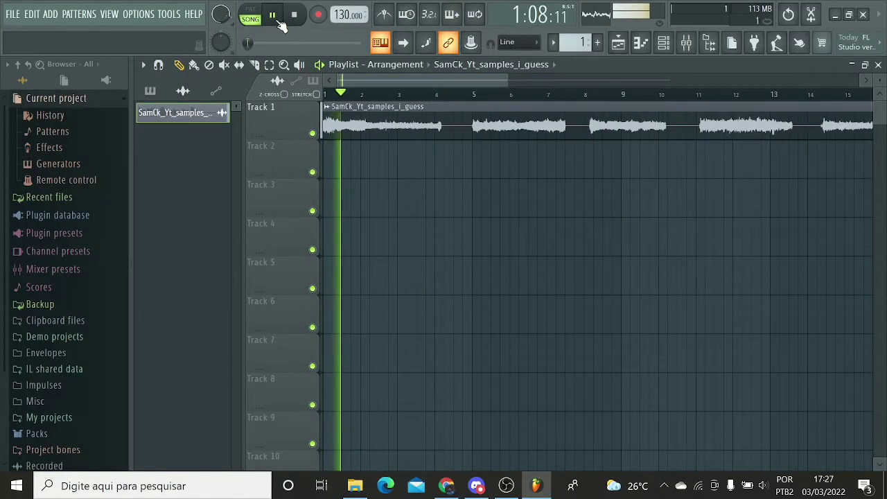
left_click(473, 95)
left_click_drag(491, 81, 658, 109)
left_click(482, 95)
left_click(552, 95)
left_click(625, 95)
left_click(671, 95)
left_click(531, 95)
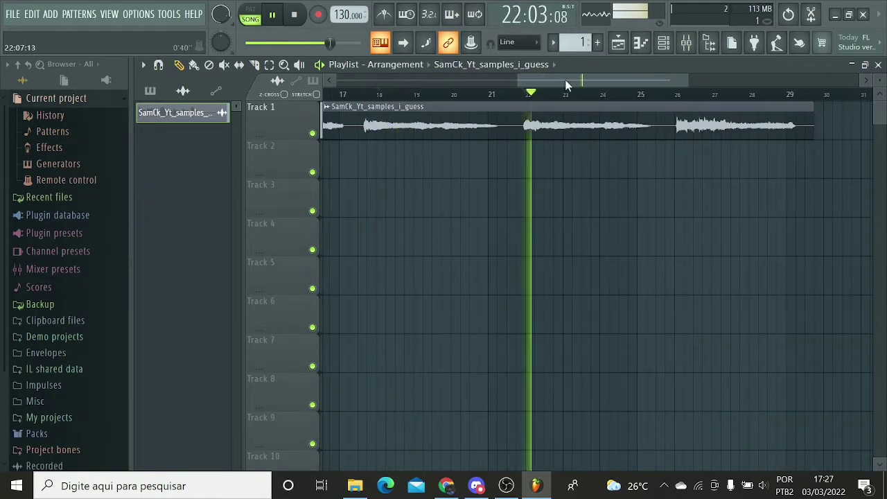
left_click_drag(568, 82, 580, 79)
left_click(639, 95)
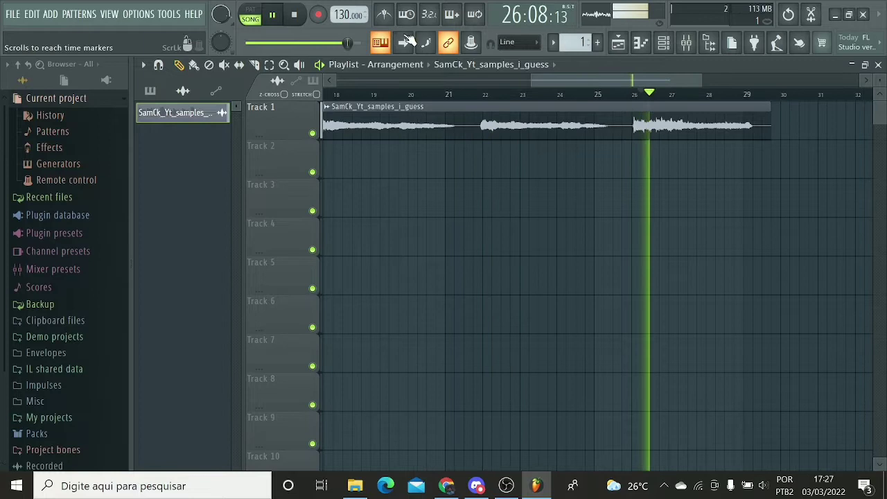
left_click(272, 14)
left_click(296, 16)
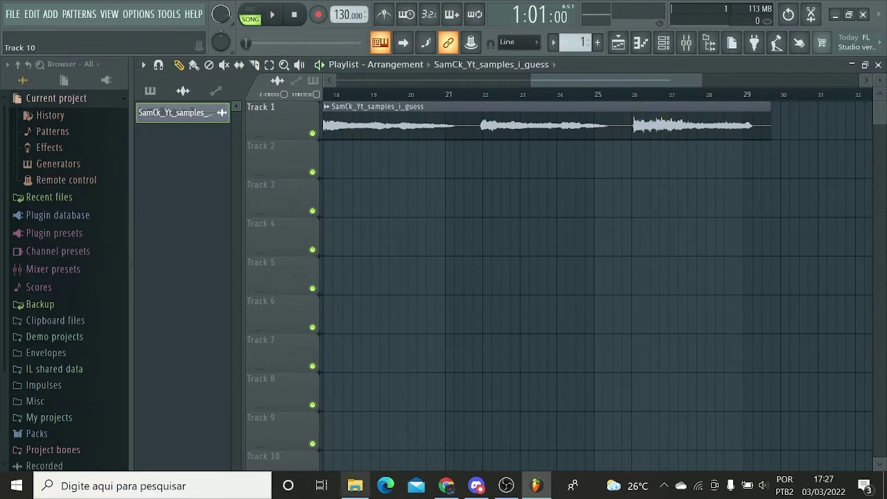
Step: Look through the Downloads folder for a chromatic scale recording
left_click(364, 489)
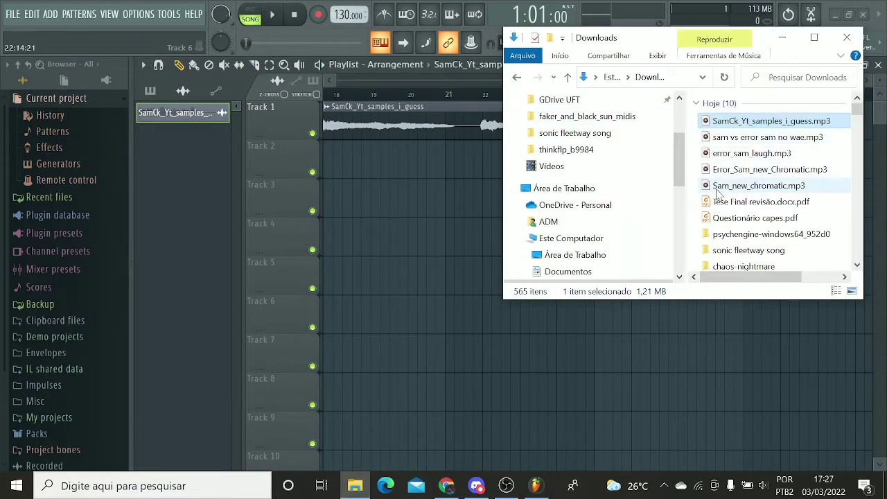
left_click_drag(717, 188, 742, 195)
left_click(469, 491)
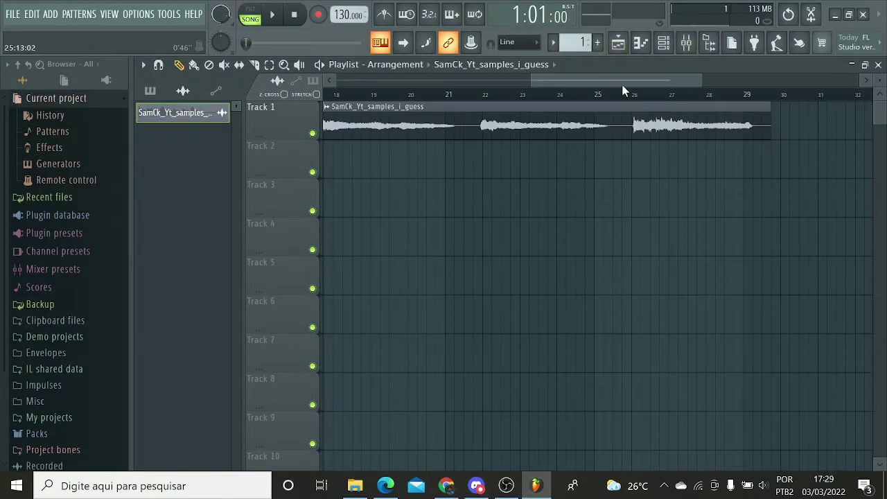
Step: Add Caua_NEW_chromatic.mp3 from Downloads to the start of Track 2, leaving no overlapping copy of the clip
left_click_drag(623, 86, 419, 80)
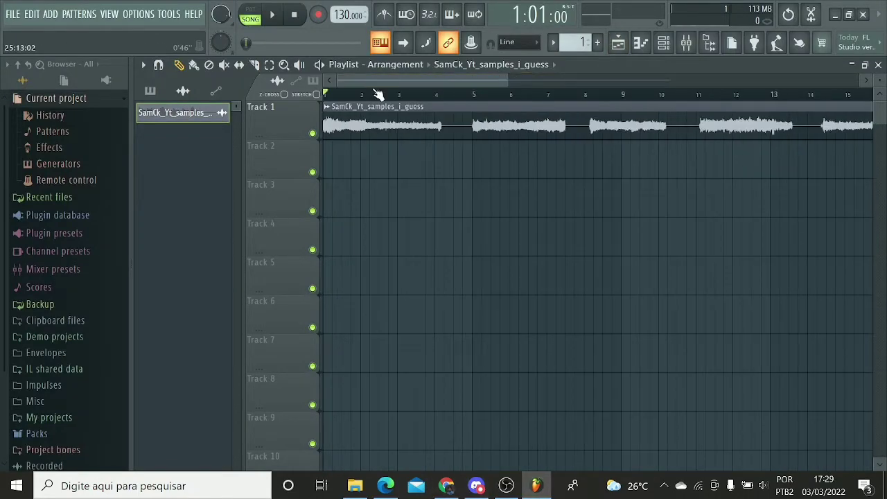
left_click(355, 489)
scroll(776, 242, "down", 2)
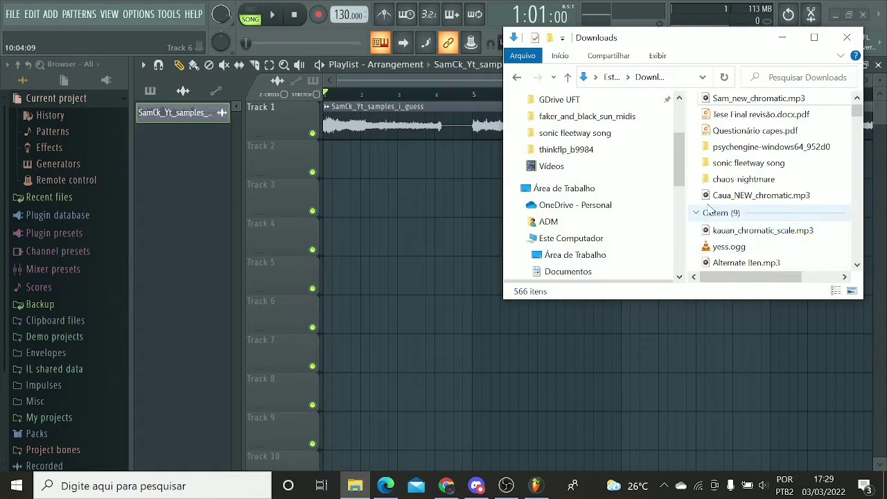
left_click_drag(710, 196, 332, 166)
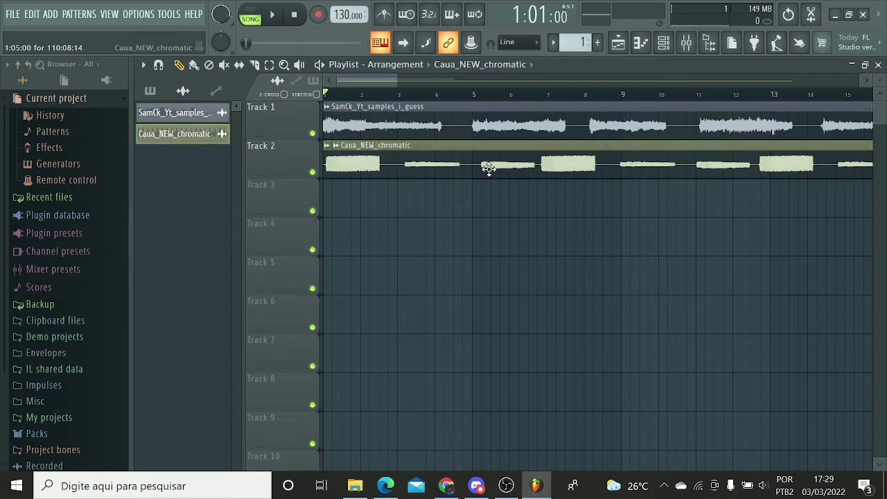
left_click_drag(485, 166, 555, 166)
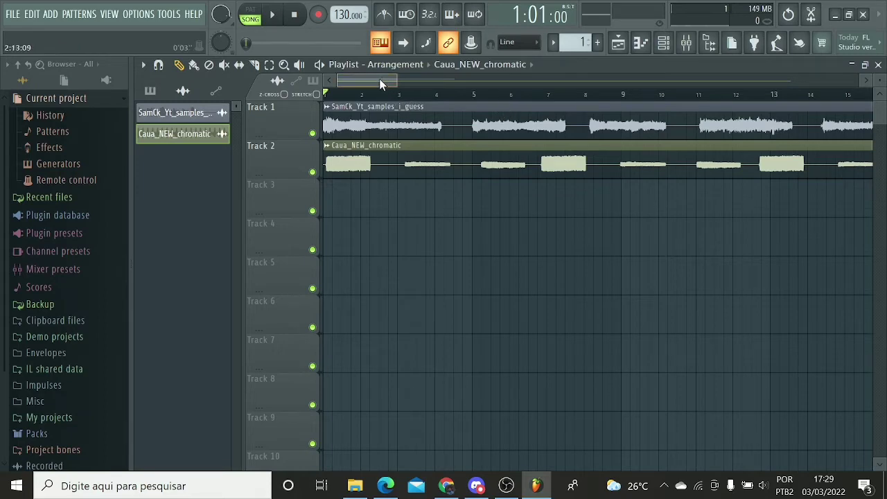
Step: Repeat the SamCk_Yt_samples_i_guess clip three more times along Track 1, lining up copies with chromatic notes around bars 30 and 88
left_click_drag(379, 78, 493, 64)
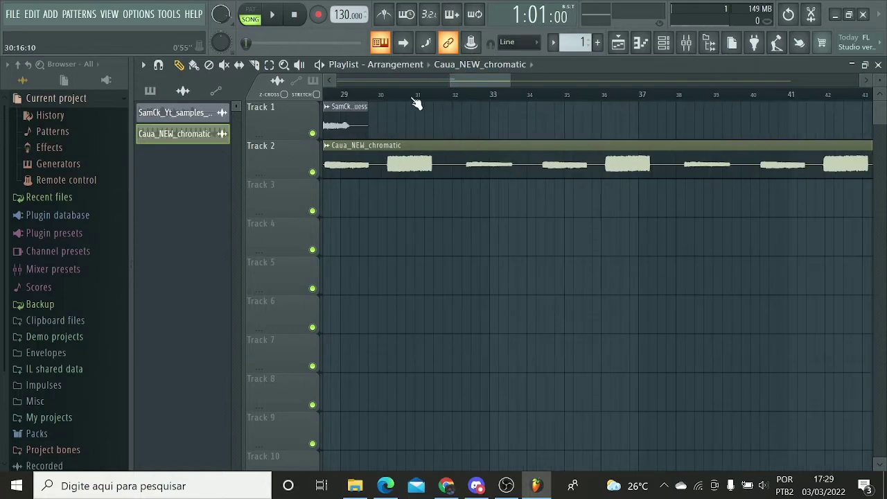
left_click(350, 108)
left_click(393, 128)
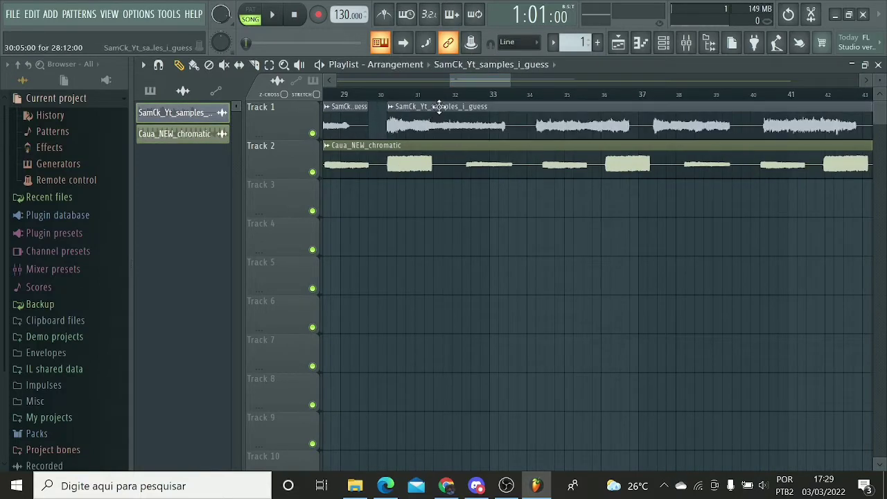
left_click_drag(472, 80, 696, 60)
left_click(583, 125)
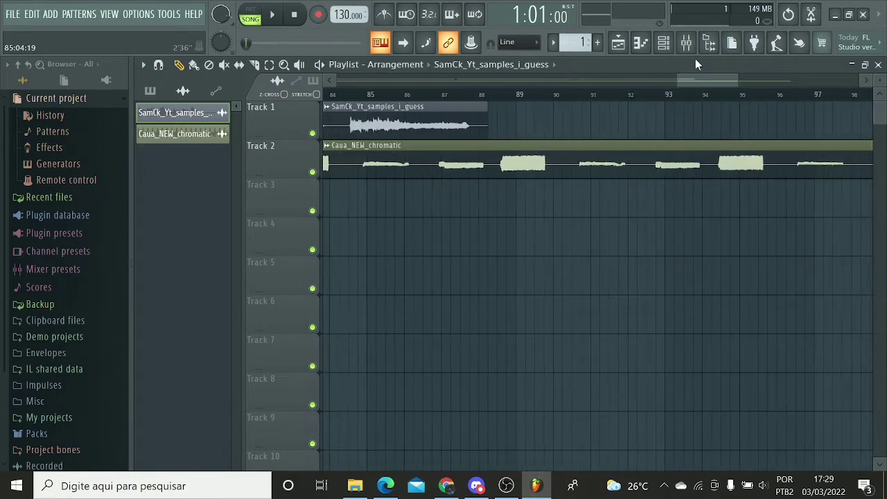
left_click(507, 132)
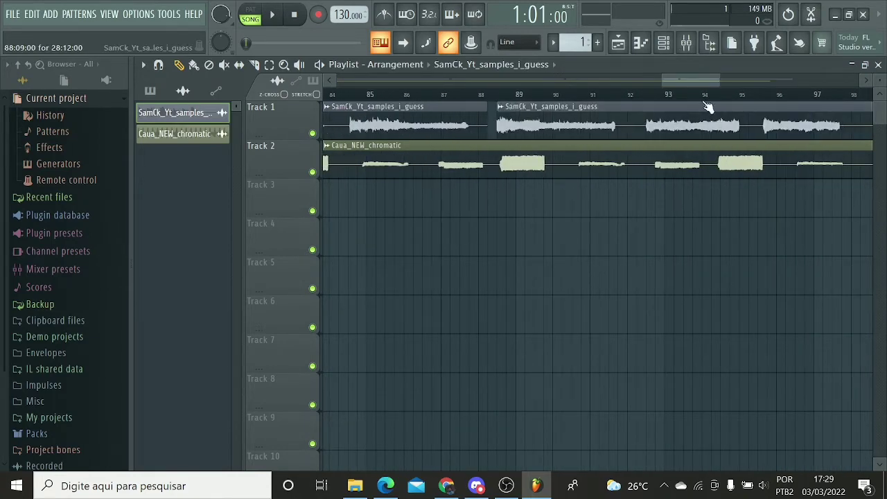
left_click_drag(687, 82, 704, 67)
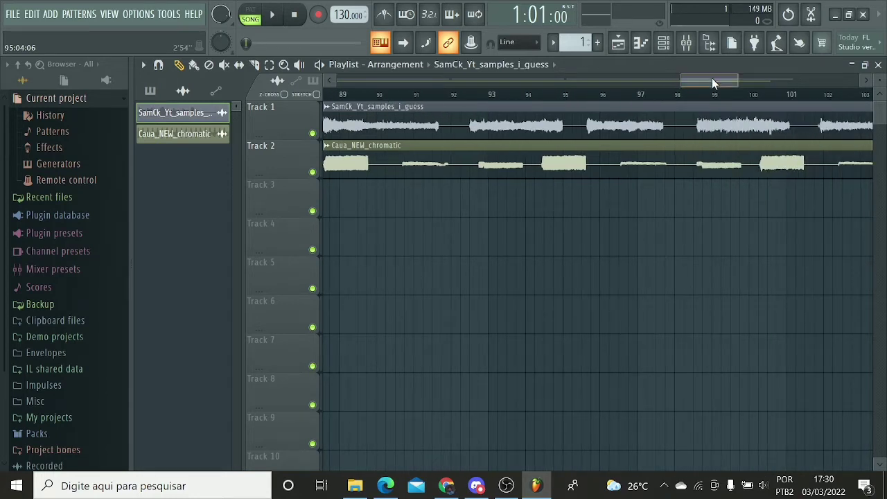
Step: Place two more copies of the SamCk_Yt_samples_i_guess clip on Track 1, at about bars 118 and 147
left_click_drag(711, 78, 799, 16)
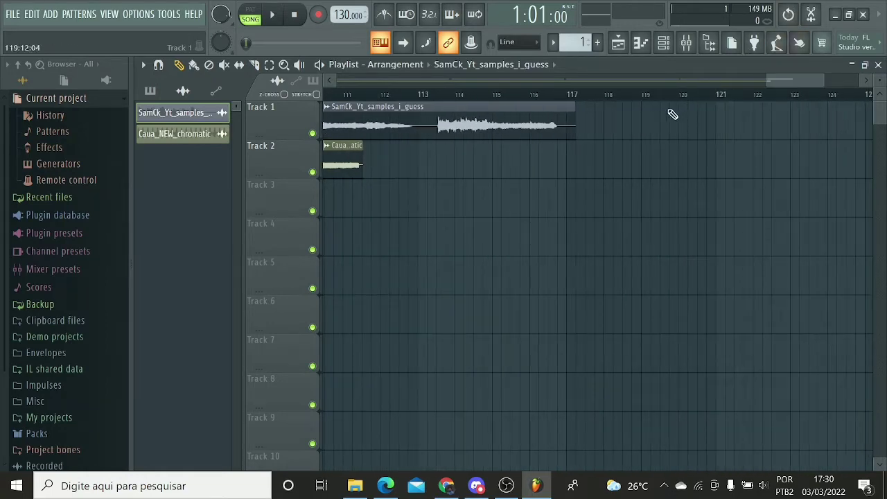
left_click(605, 123)
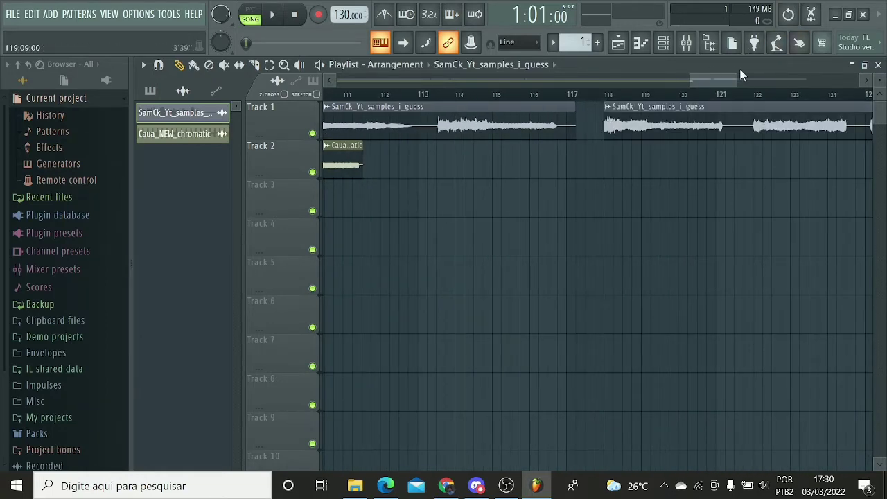
left_click_drag(712, 82, 811, 49)
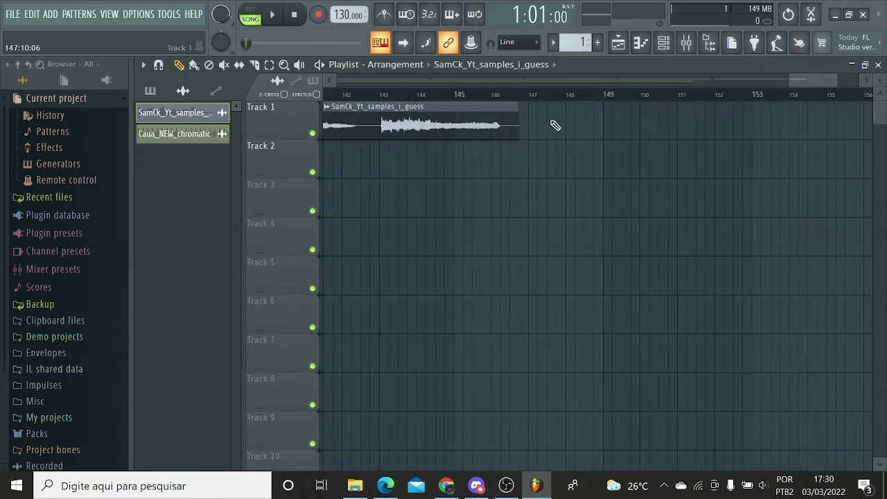
left_click(532, 125)
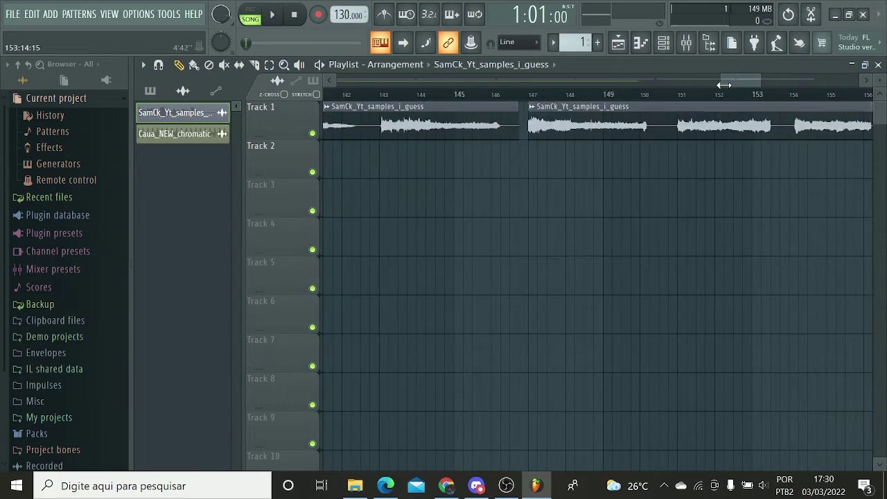
Step: Place a final SamCk_Yt_samples_i_guess copy at about bar 176, slice it near bar 183 and delete the part after the cut
left_click_drag(723, 84, 811, 82)
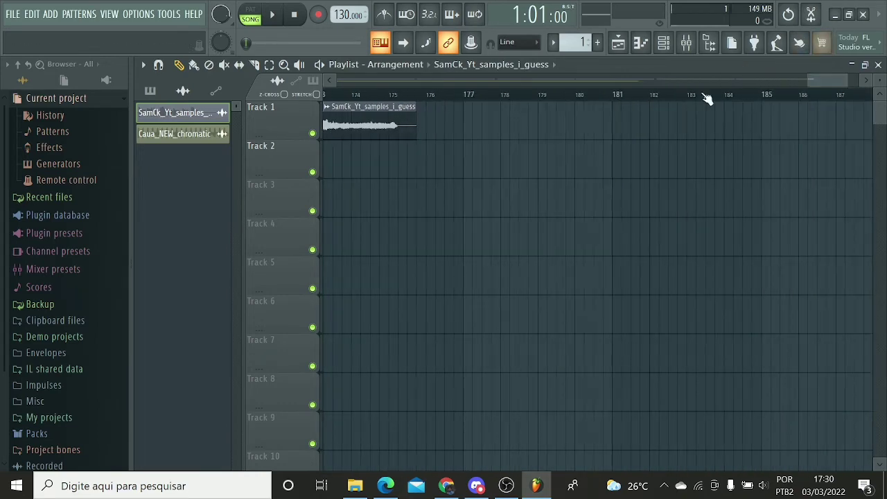
left_click(441, 136)
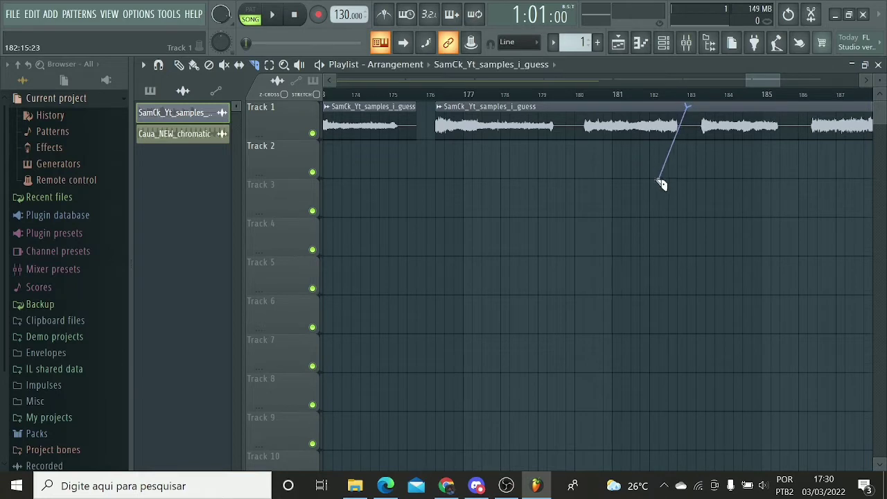
left_click_drag(684, 173, 691, 185)
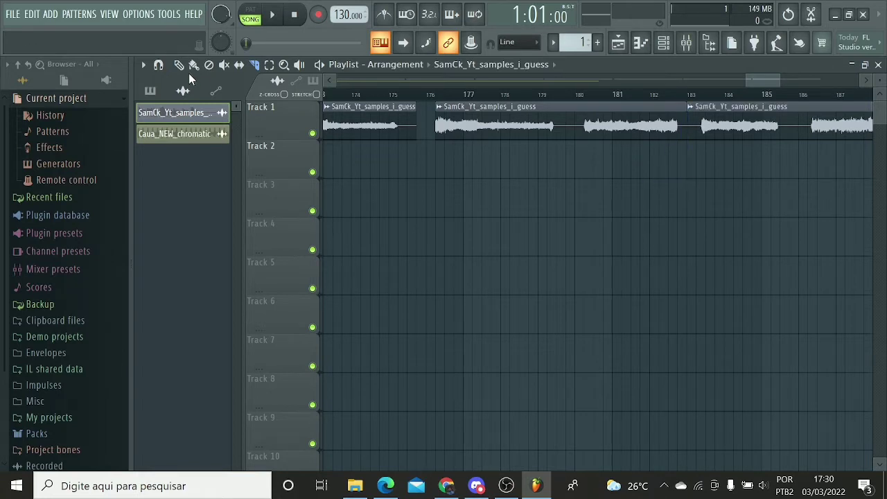
right_click(711, 130)
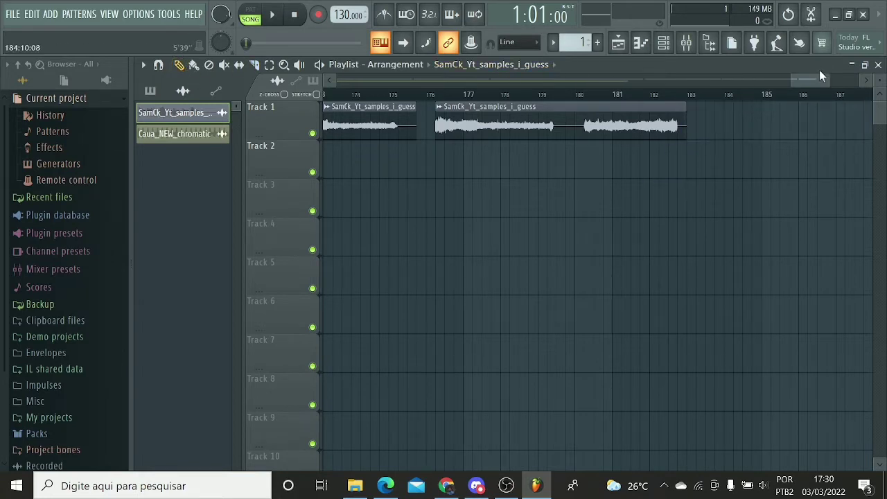
Step: Play the last Track 1 copy from bar 176 and from its second sample near bar 180
left_click_drag(808, 82, 798, 83)
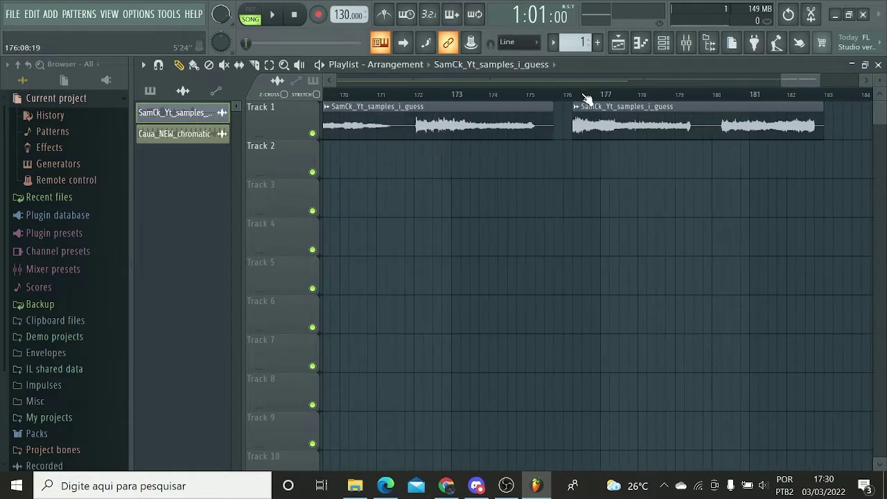
scroll(586, 97, "up", 3)
left_click(555, 93)
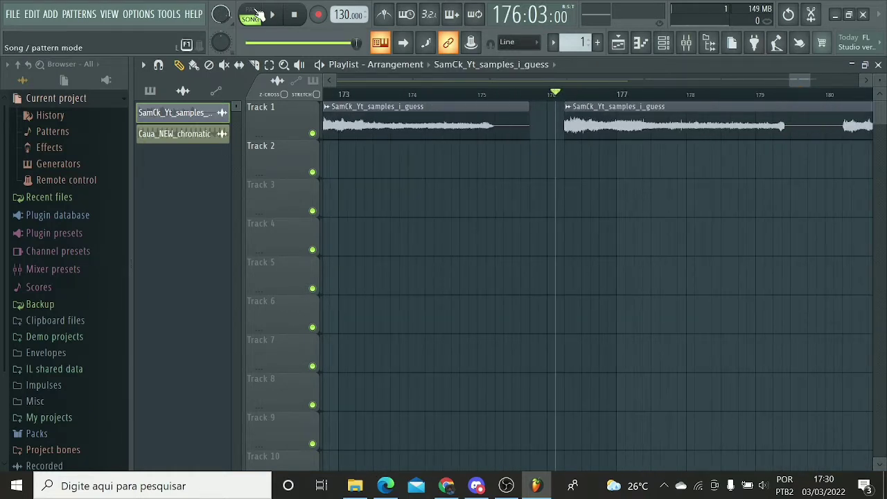
left_click(271, 14)
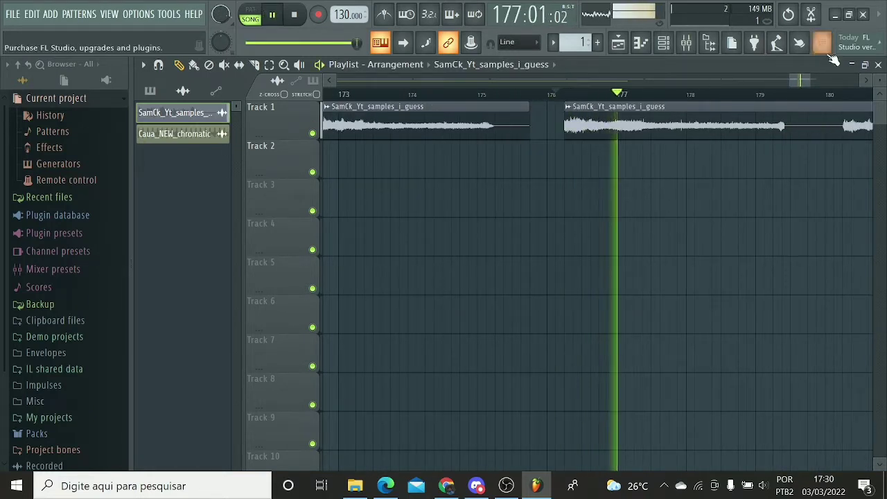
left_click_drag(798, 79, 809, 79)
left_click(687, 95)
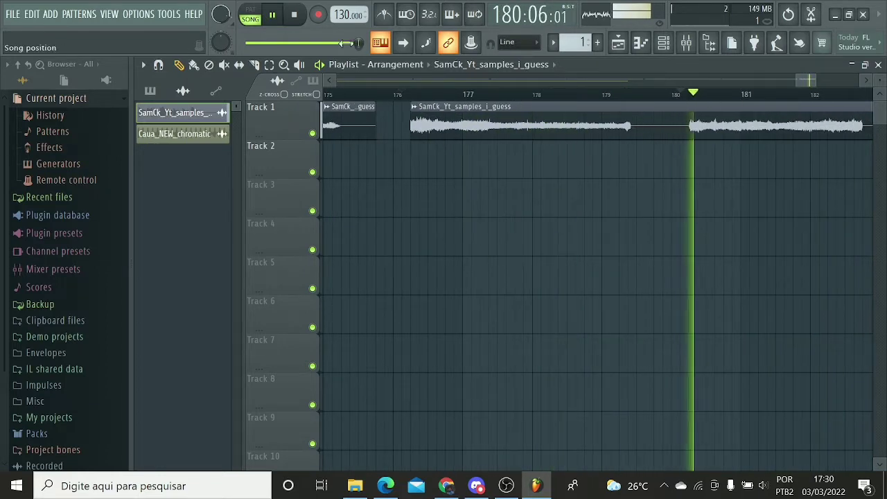
left_click(293, 14)
Step: Remove the Caua_NEW_chromatic clip from Track 2 at the start of the playlist
scroll(466, 97, "down", 1)
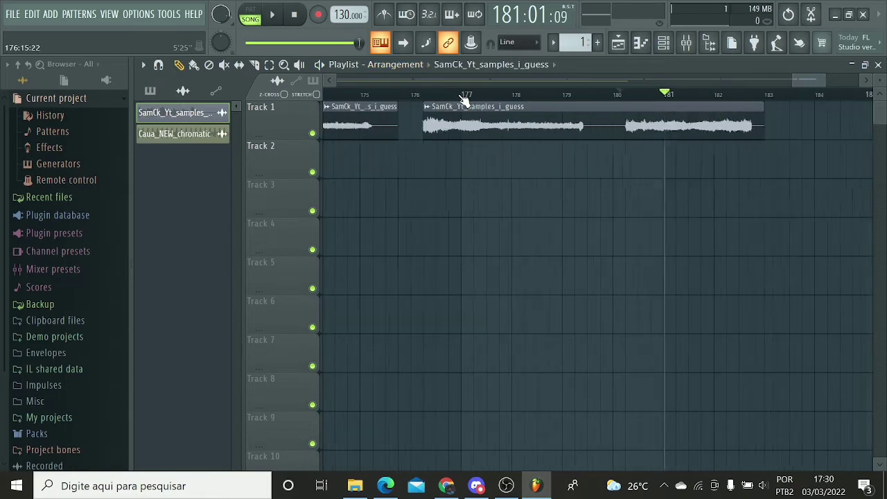
scroll(465, 97, "down", 3)
left_click_drag(833, 82, 361, 78)
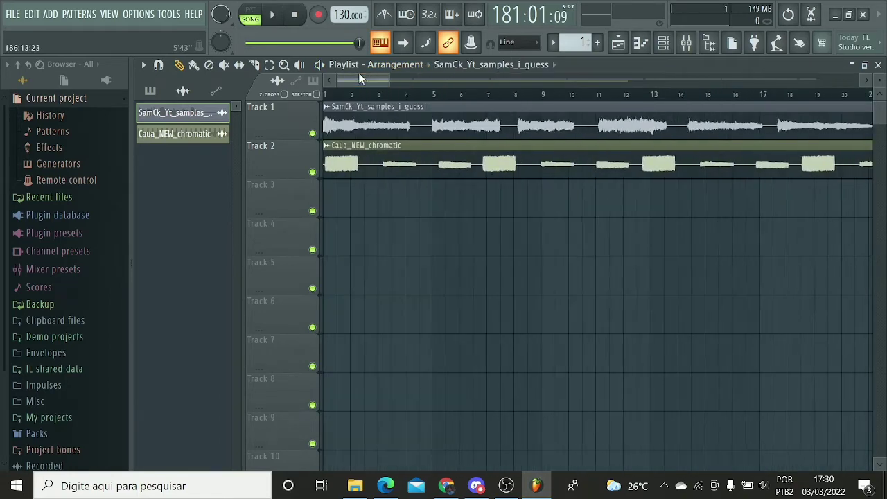
right_click(375, 172)
Step: Export the full song as an MP3 named "sam fake chromatic alpha.mp3" in the Downloads folder
left_click(13, 14)
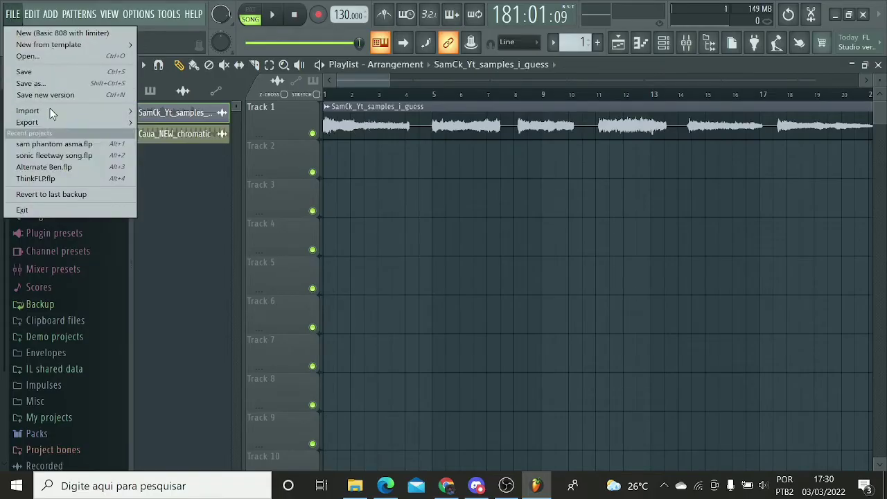
mouse_move(44, 125)
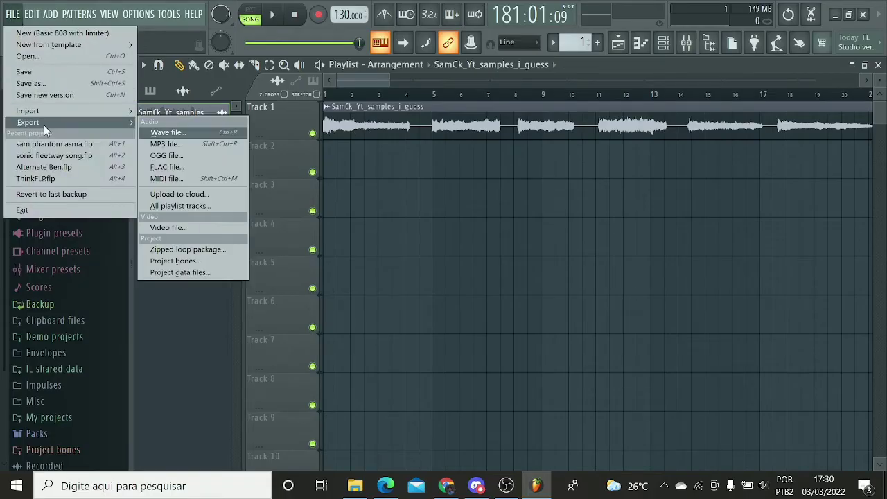
left_click(197, 145)
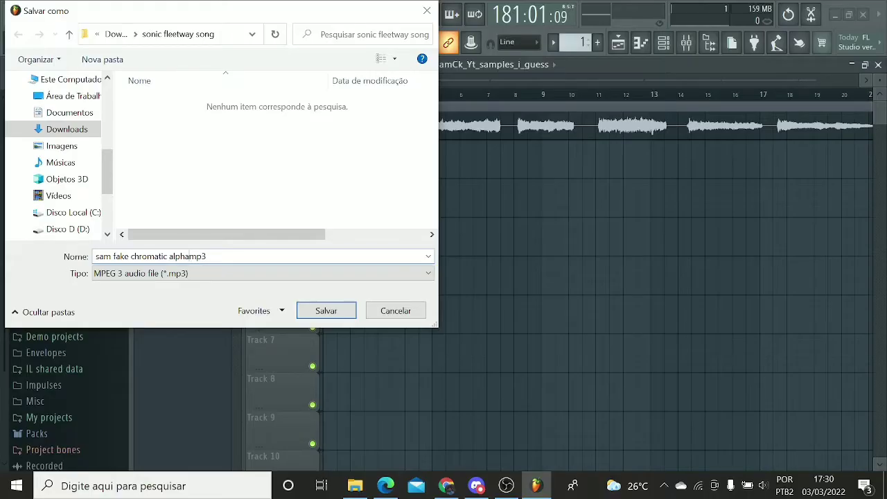
left_click(110, 29)
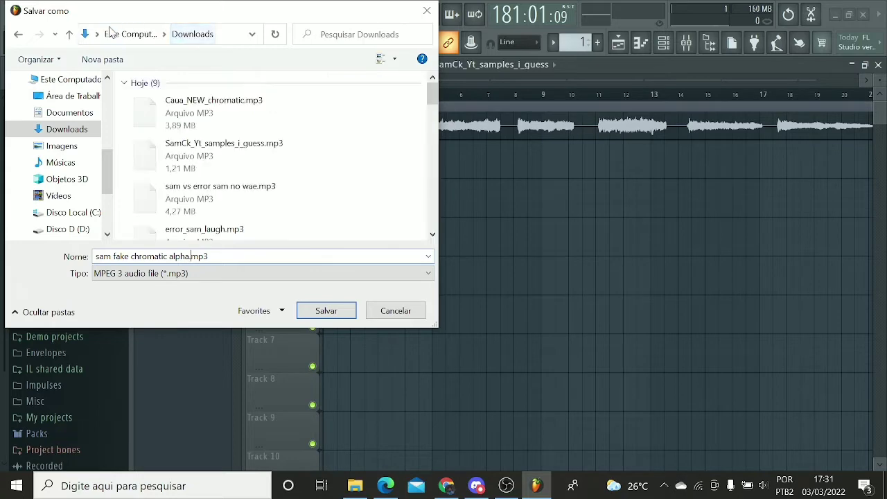
left_click(320, 313)
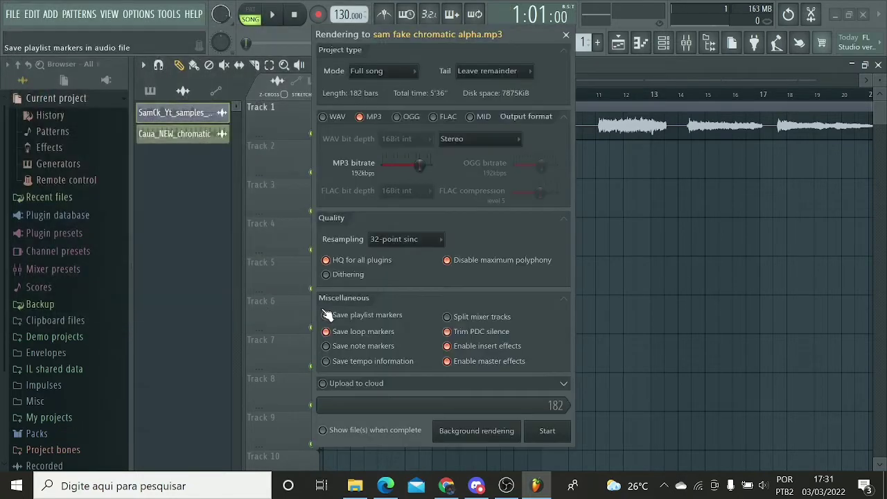
left_click(546, 425)
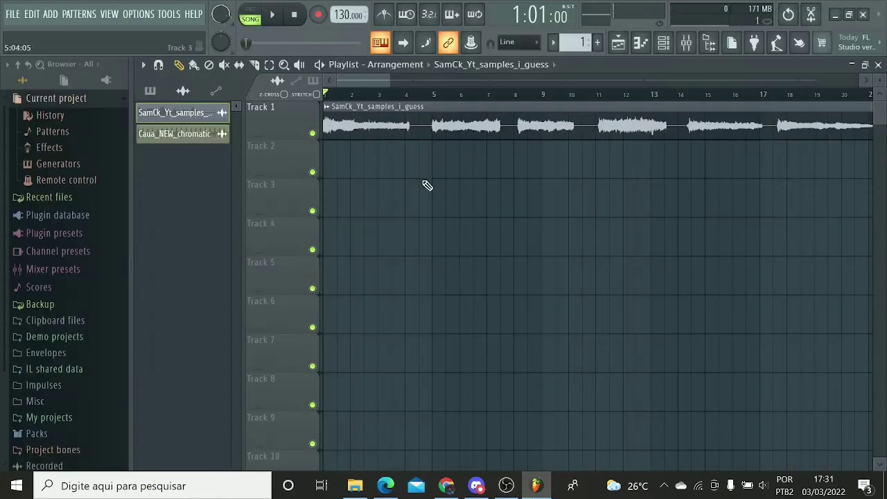
Step: Clear the old sample clips from Track 1 and place sam fake chromatic alpha.mp3 from Downloads at the track's start
right_click(356, 127)
left_click(355, 486)
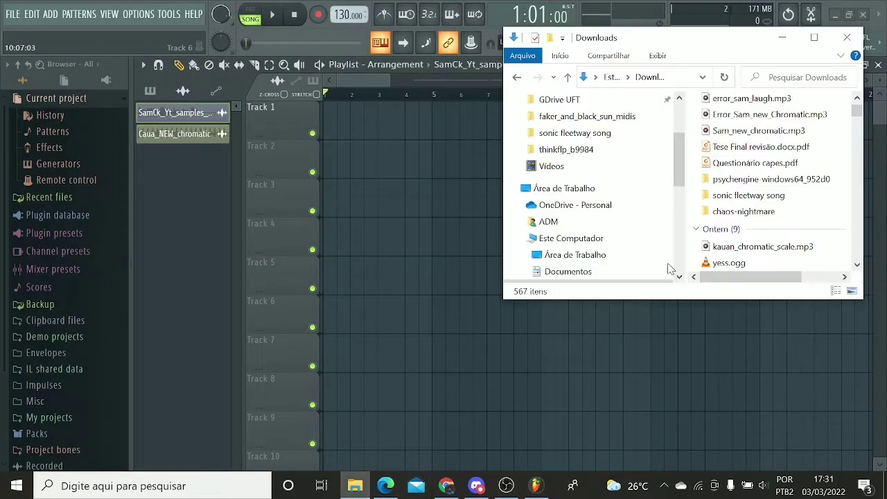
scroll(713, 151, "up", 2)
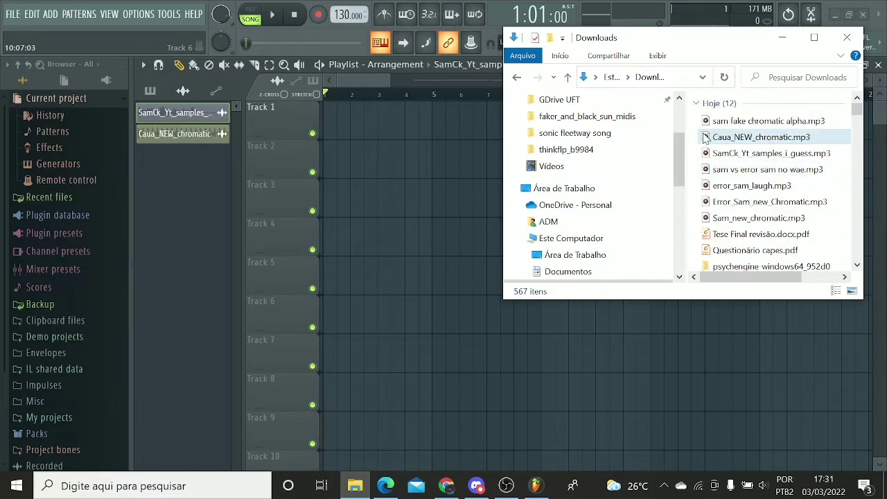
left_click_drag(709, 120, 733, 121)
mouse_move(409, 121)
left_mouse_down()
mouse_move(337, 136)
mouse_move(395, 129)
left_mouse_up()
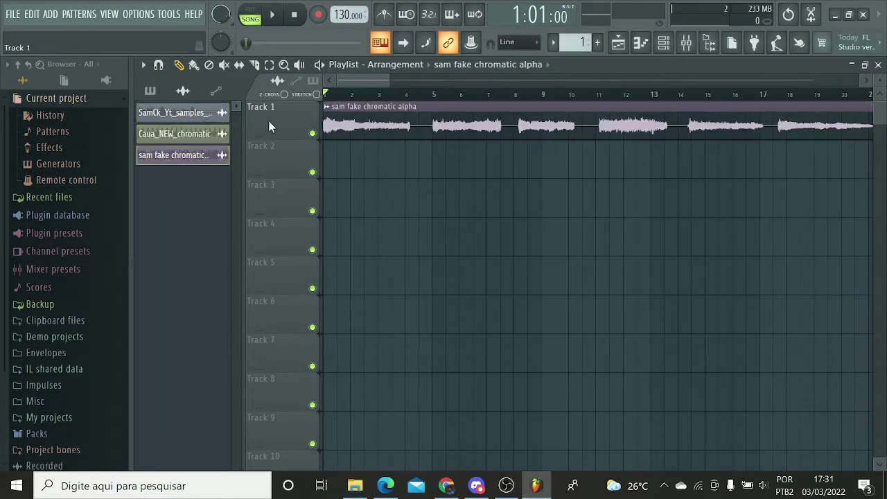
Step: Delete the SamCk_Yt_samples_i_guess channel from the project and briefly play the start of the new clip
right_click(192, 113)
left_click(236, 246)
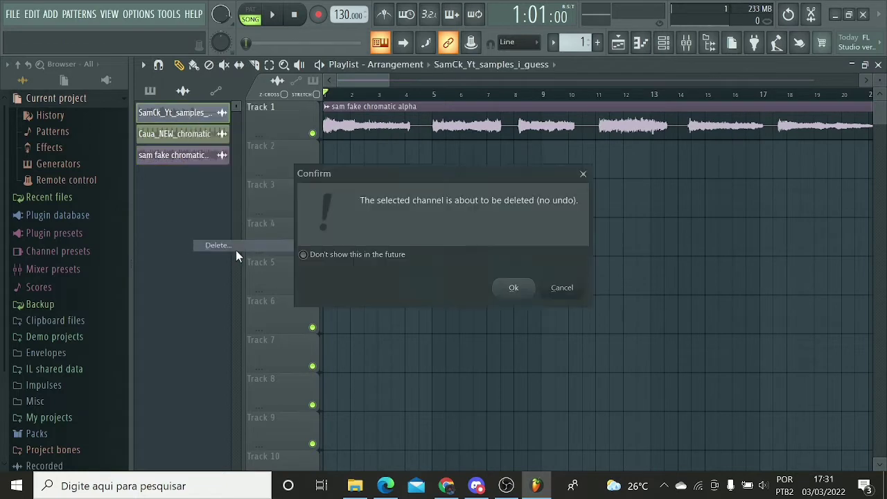
left_click(531, 291)
left_click(272, 14)
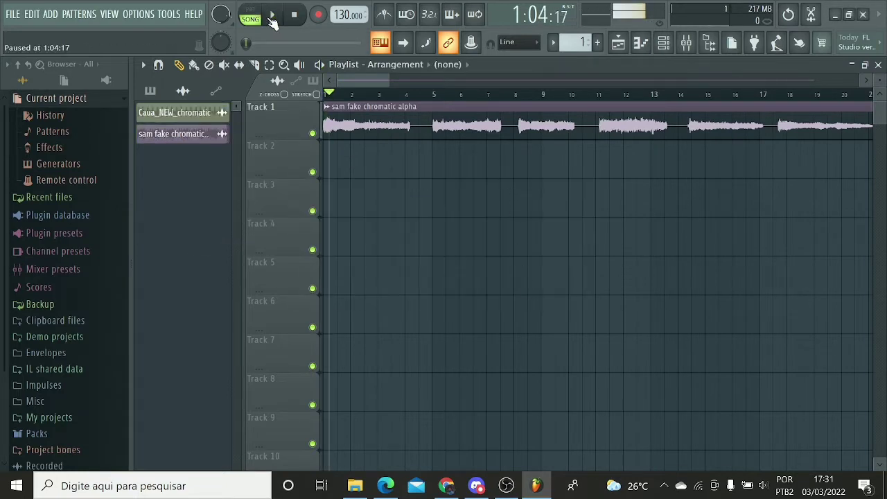
left_click(272, 13)
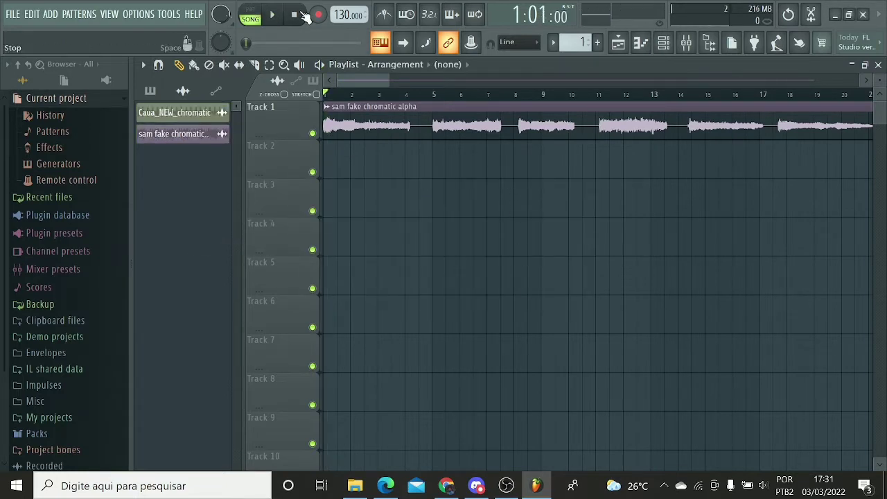
Step: Open the sam fake chromatic alpha clip for pitch correction in Newtone, with Variation at minimum and Center at maximum
right_click(328, 107)
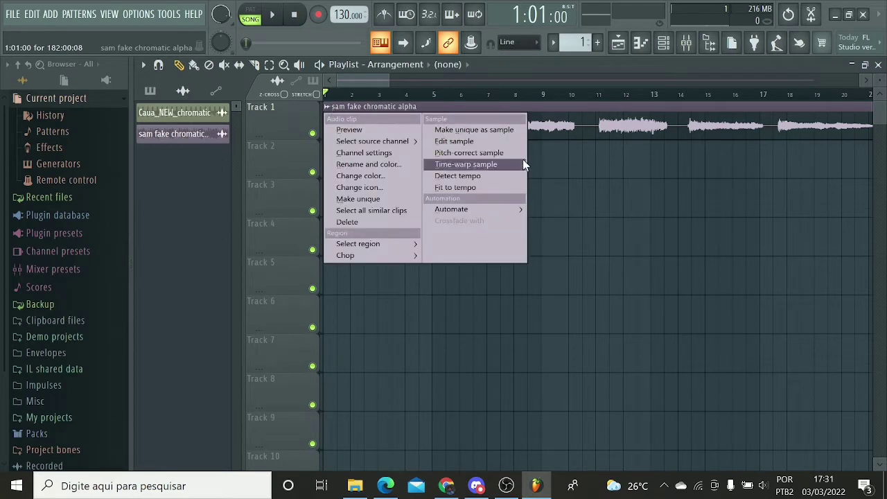
left_click(411, 83)
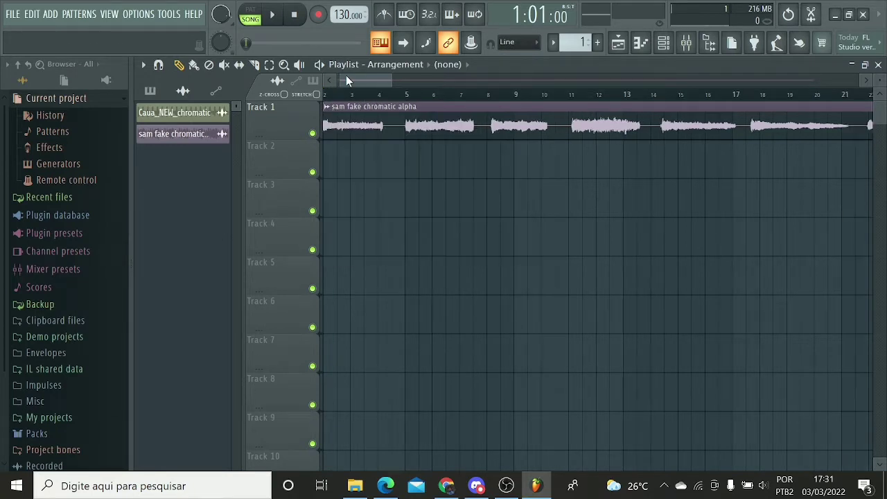
left_click(329, 108)
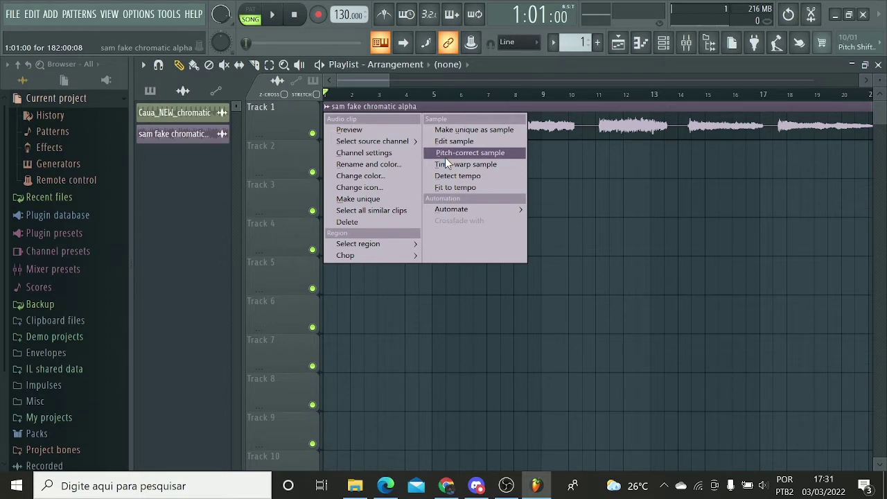
left_click(446, 157)
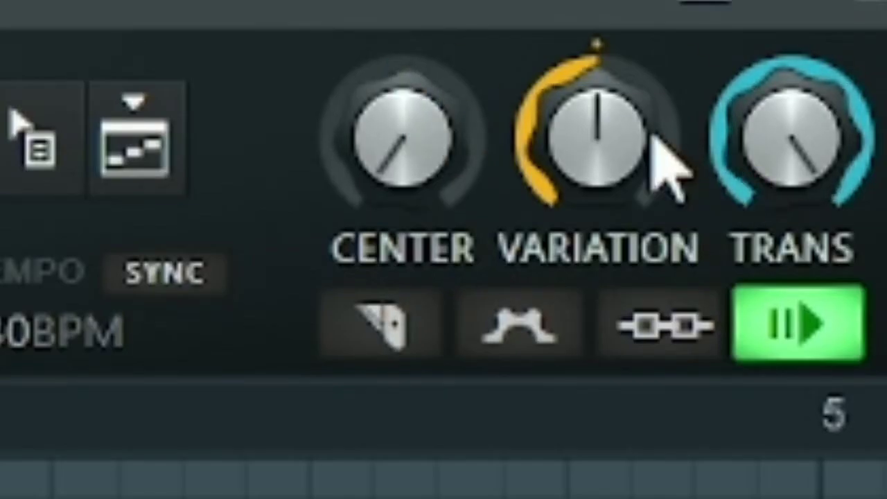
mouse_move(646, 132)
left_mouse_down()
mouse_move(646, 208)
mouse_move(647, 133)
left_mouse_up()
left_click_drag(423, 201, 423, 83)
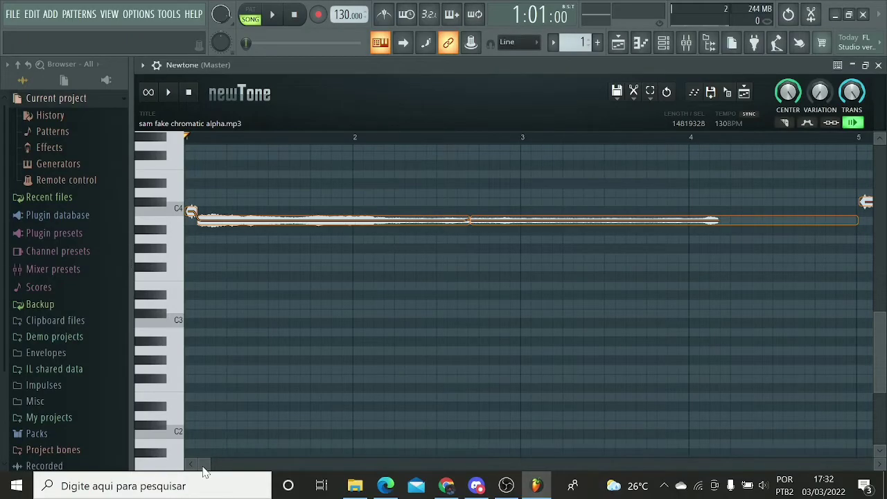
Step: Move all note segments of the first vocal sample, in bars 1 to 4, down to C3
left_click_drag(205, 461, 222, 440)
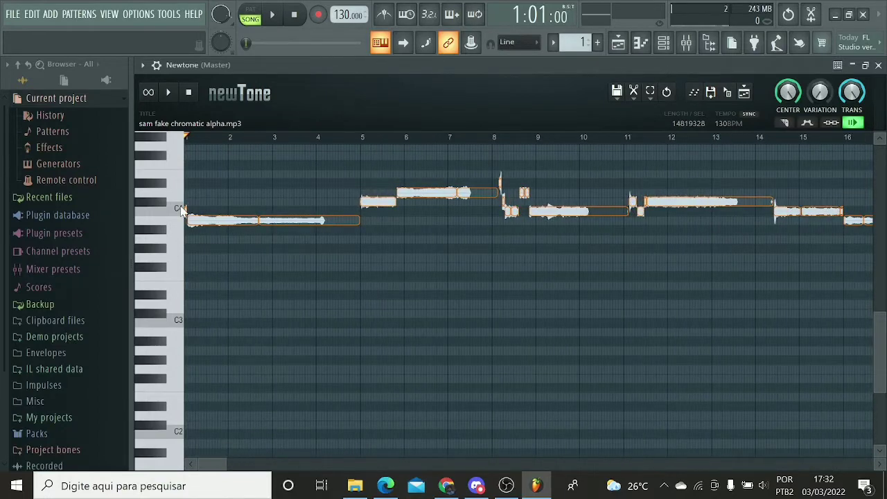
left_click_drag(184, 210, 176, 329)
left_click_drag(221, 221, 221, 325)
left_click_drag(347, 219, 348, 323)
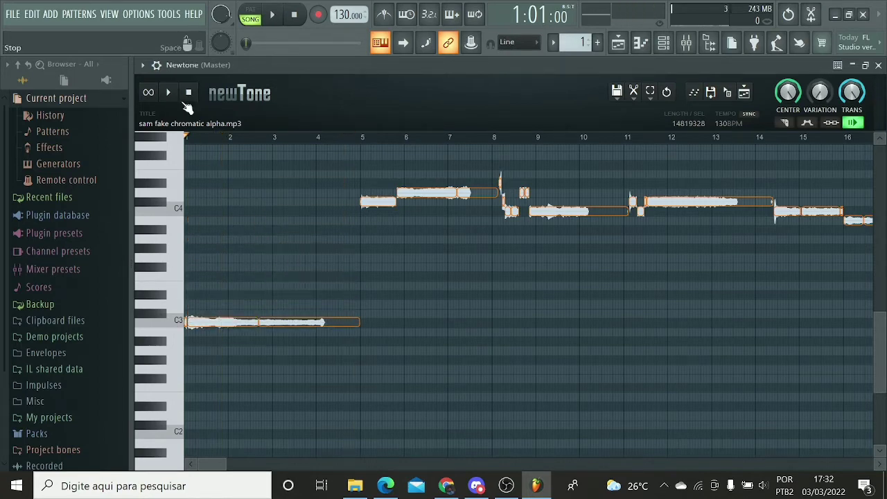
Step: Play the first vocal sample in Newtone to hear its C3 pitch, and stop playback
left_click(168, 93)
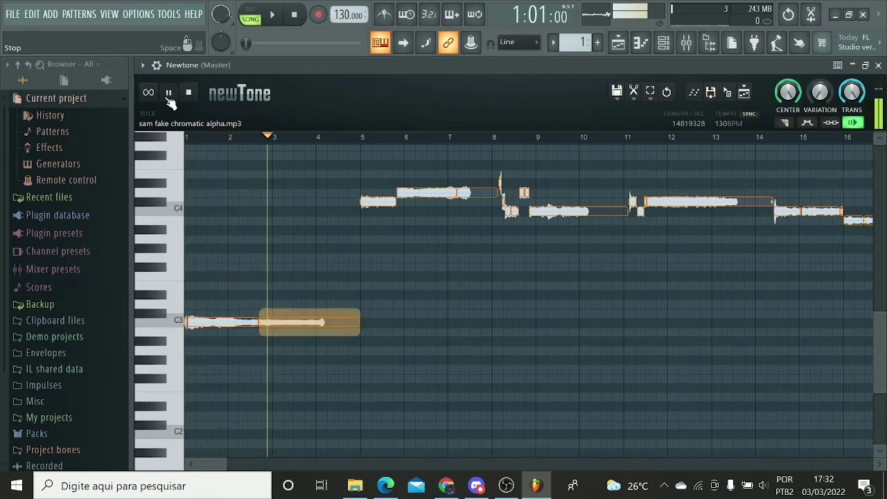
left_click(191, 93)
left_click(192, 92)
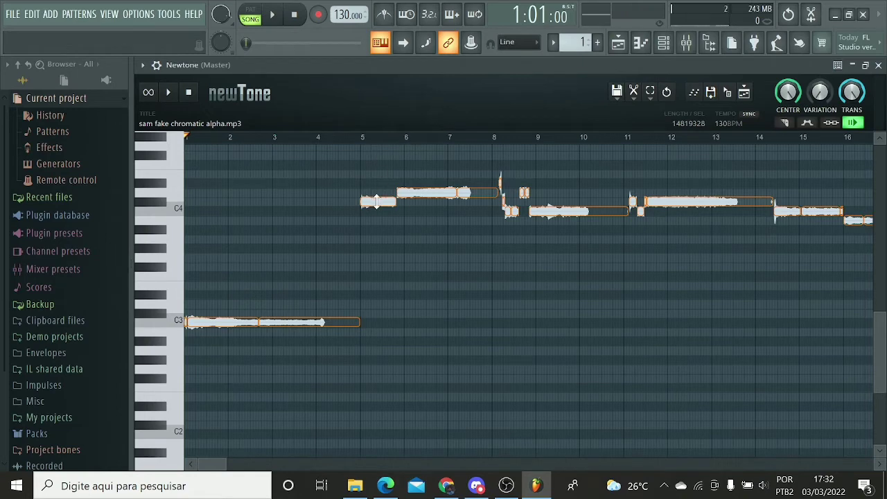
Step: Move all note segments of the second vocal sample, in bars 5 to 7, down to C#3
left_click_drag(377, 201, 377, 313)
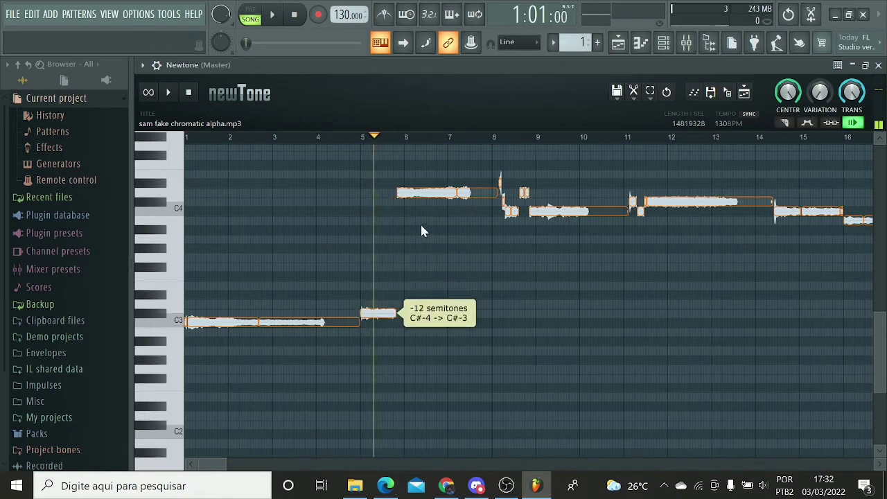
left_click_drag(441, 193, 440, 314)
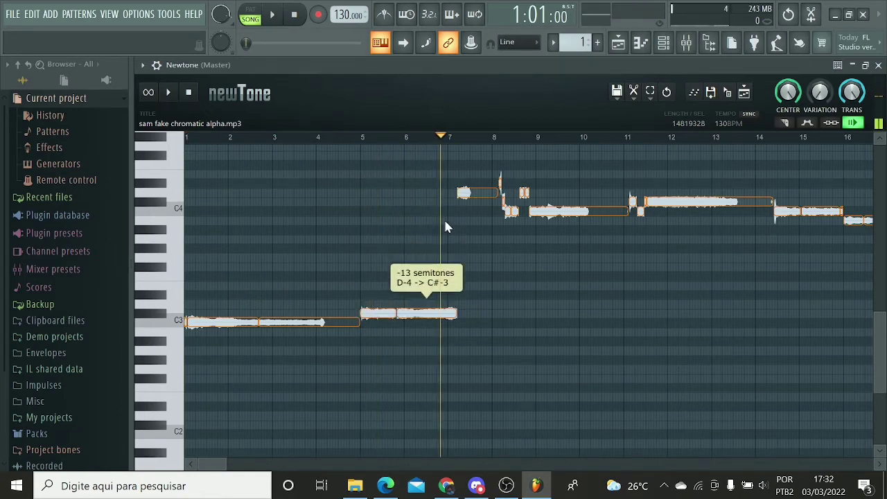
left_click_drag(452, 192, 452, 314)
Step: Raise the first two low note segments in bar 137 to C#6, in line with the rest of their sample, and review the scale from bar 1
left_click_drag(217, 465, 238, 452)
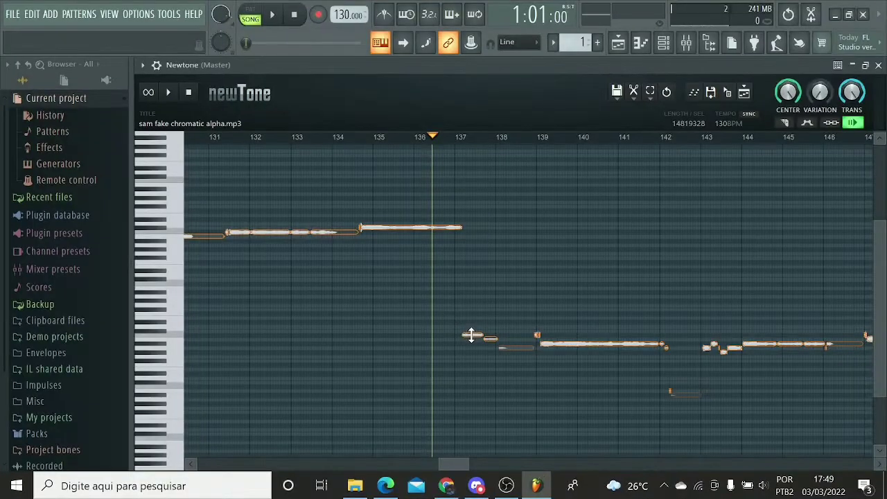
left_click_drag(470, 335, 464, 227)
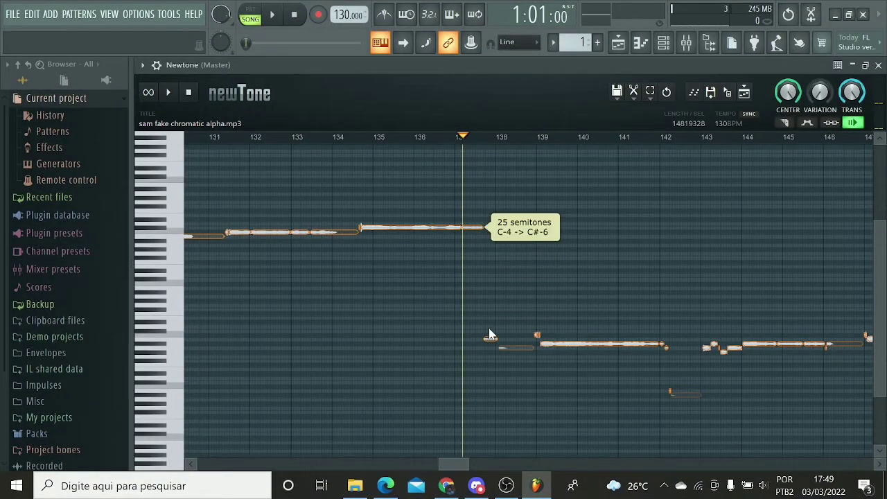
left_click_drag(882, 301, 882, 283)
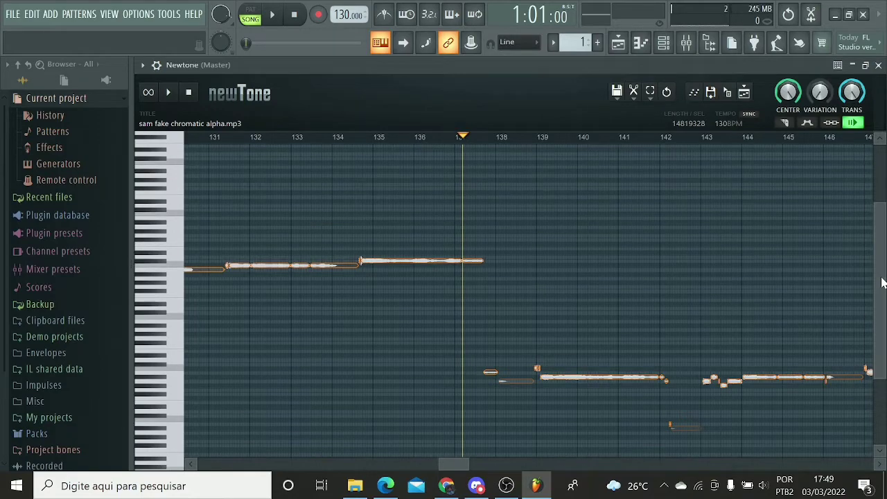
left_click_drag(458, 463, 193, 443)
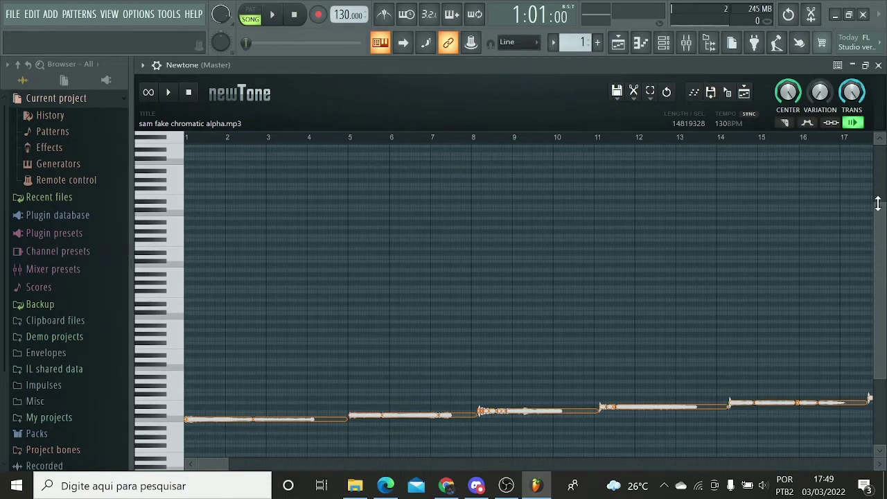
mouse_move(879, 204)
left_mouse_down()
mouse_move(865, 297)
mouse_move(879, 215)
left_mouse_up()
left_click(198, 212)
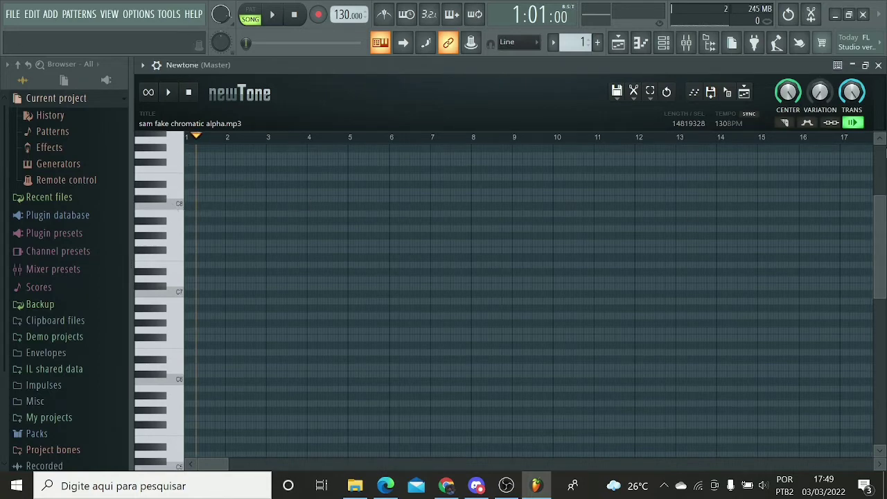
left_click_drag(882, 238, 865, 296)
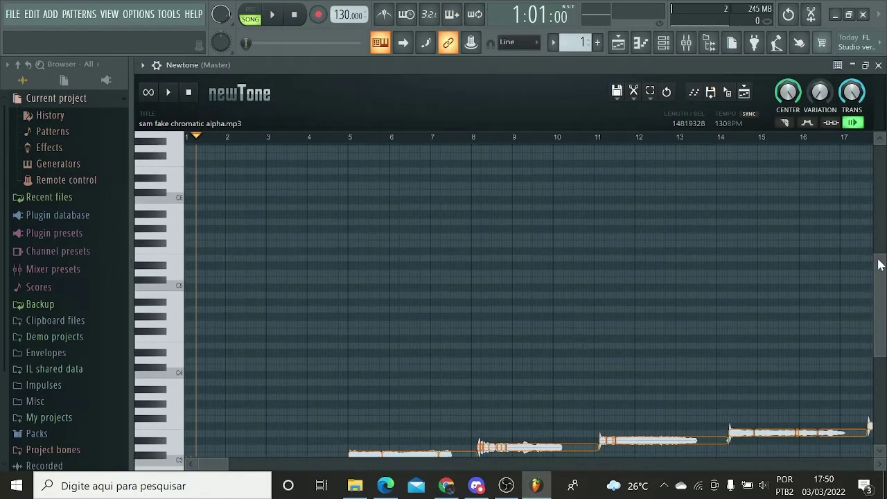
left_click_drag(879, 256, 883, 222)
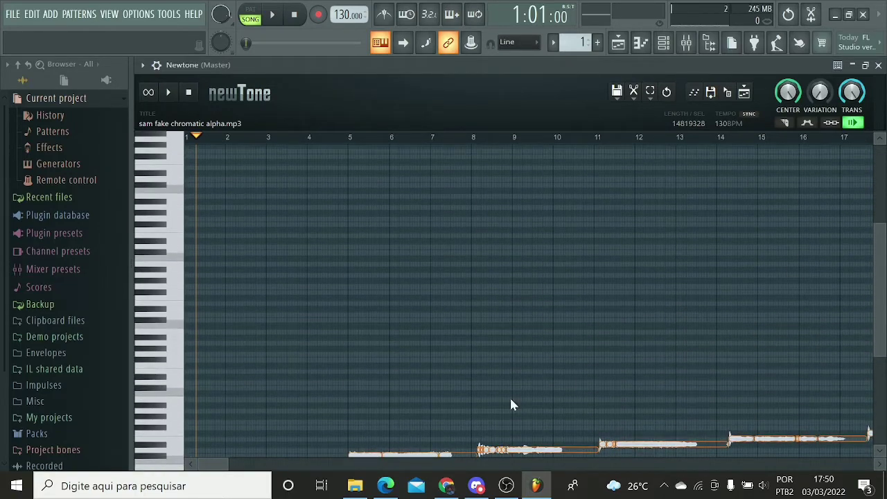
left_click_drag(207, 464, 444, 206)
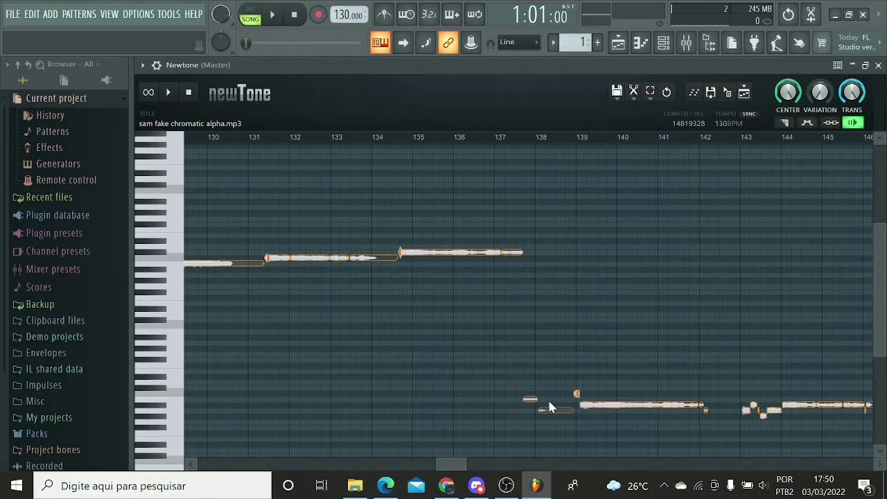
left_click_drag(529, 399, 528, 252)
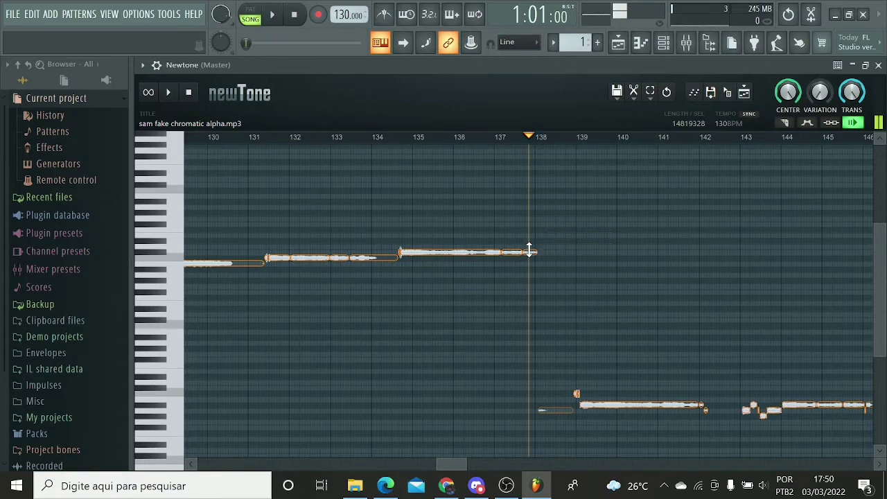
Step: Try the sample's second segment in bars 35 to 37 at A#3 beside the neighbouring sample, and return it to A3
left_click_drag(458, 465, 211, 480)
scroll(269, 389, "down", 2)
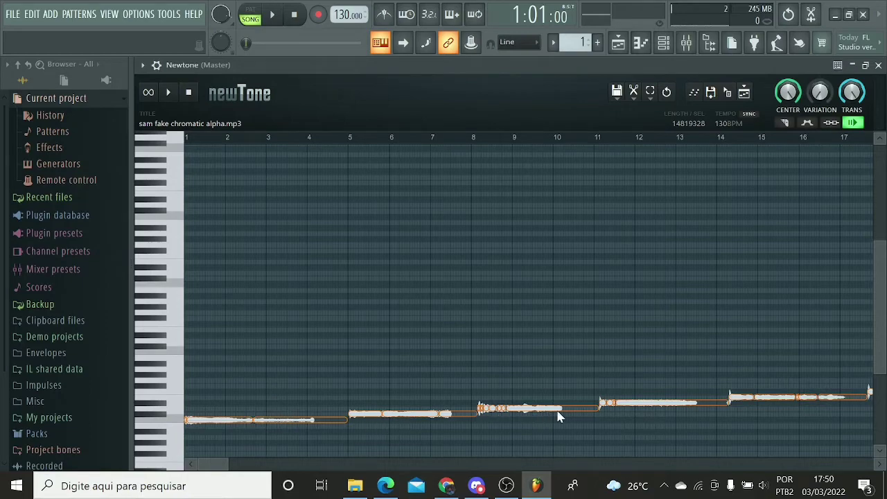
left_click_drag(209, 464, 257, 423)
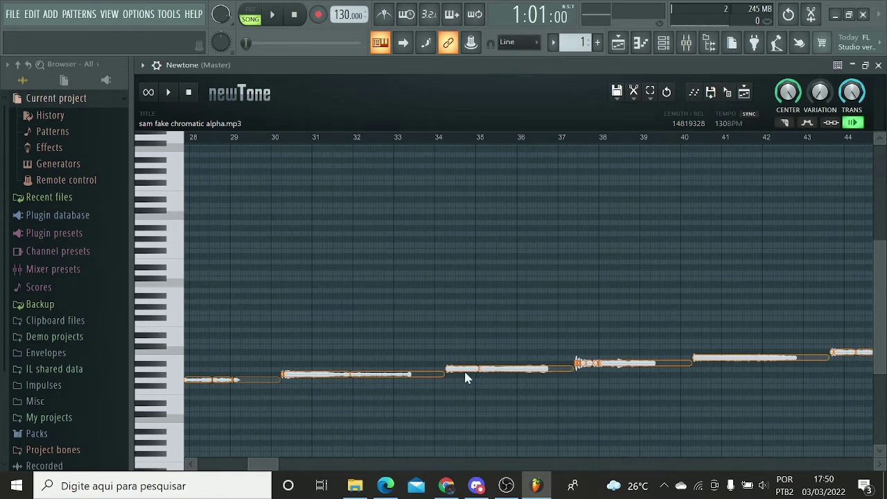
mouse_move(473, 368)
left_mouse_down()
mouse_move(470, 322)
mouse_move(479, 371)
mouse_move(497, 375)
mouse_move(517, 362)
left_mouse_up()
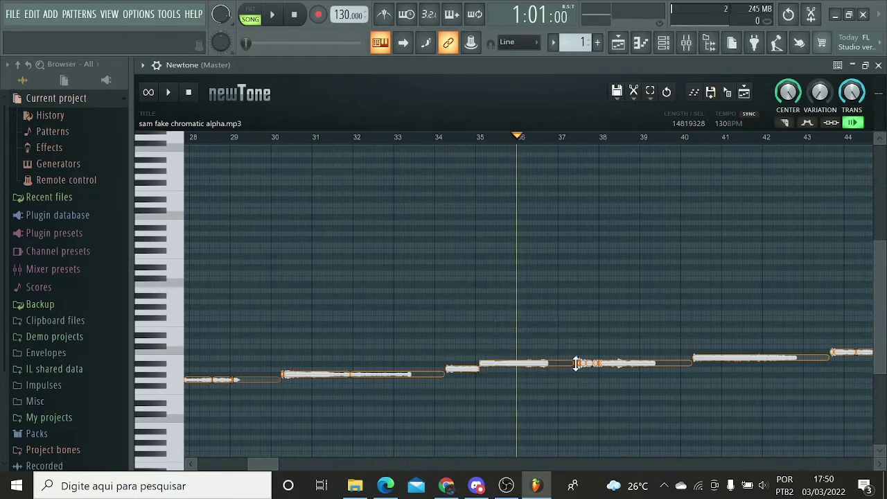
left_click_drag(575, 363, 576, 360)
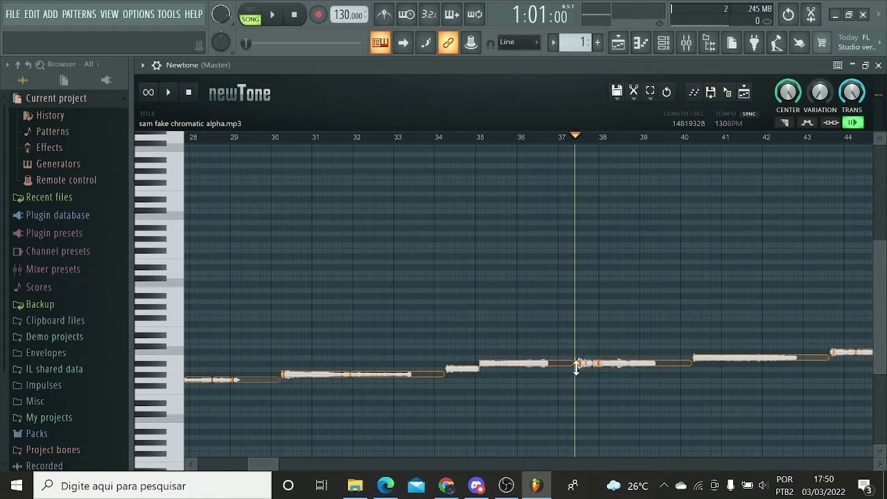
left_click_drag(547, 364, 547, 369)
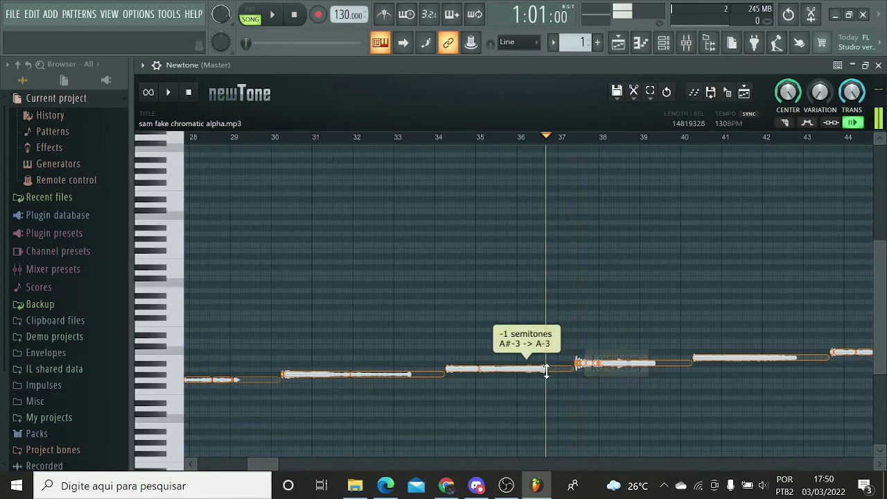
Step: Raise the quiet ending segment of the sample at bar 138 to C#6
left_click_drag(259, 460, 460, 459)
scroll(420, 422, "up", 2)
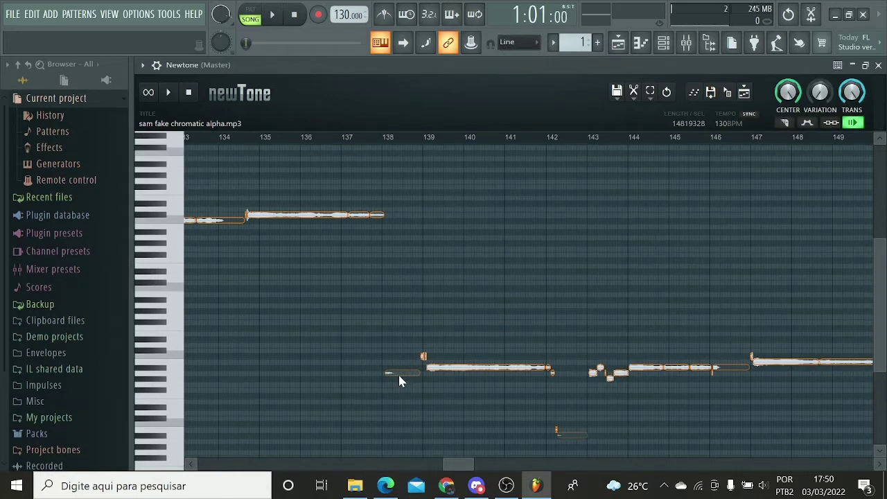
left_click_drag(398, 376, 397, 214)
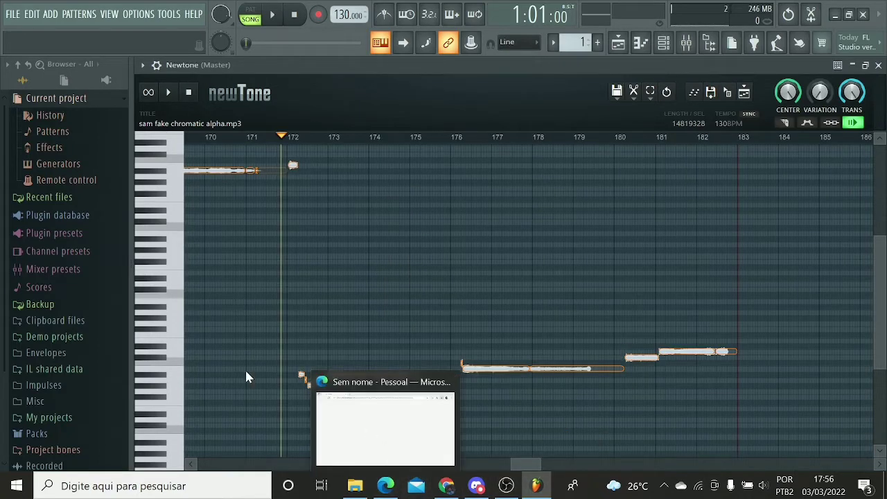
Step: Close the blank Microsoft Edge window
left_click(385, 485)
left_click(872, 8)
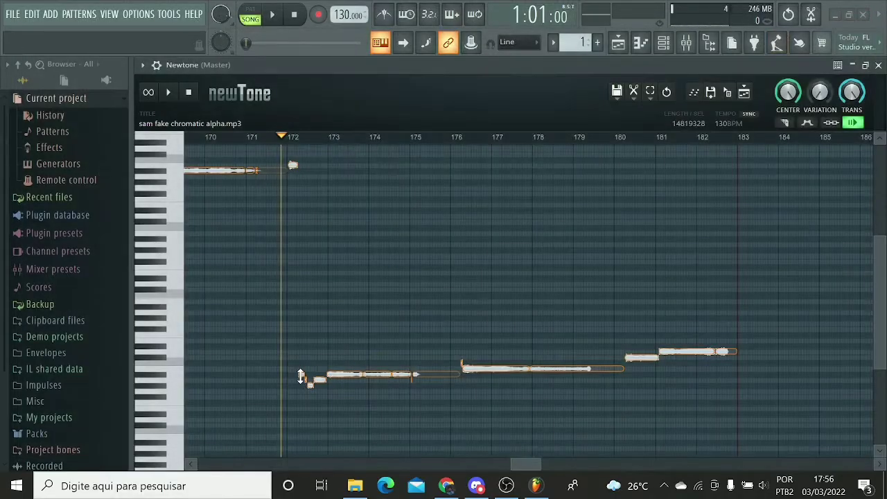
Step: Raise the remaining short low note segments in bar 172 to B6
left_click_drag(302, 376, 299, 199)
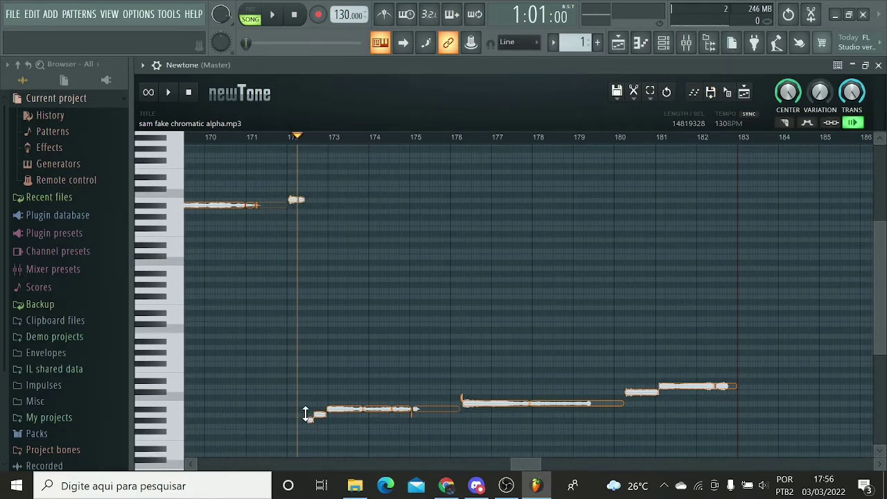
left_click_drag(306, 413, 316, 192)
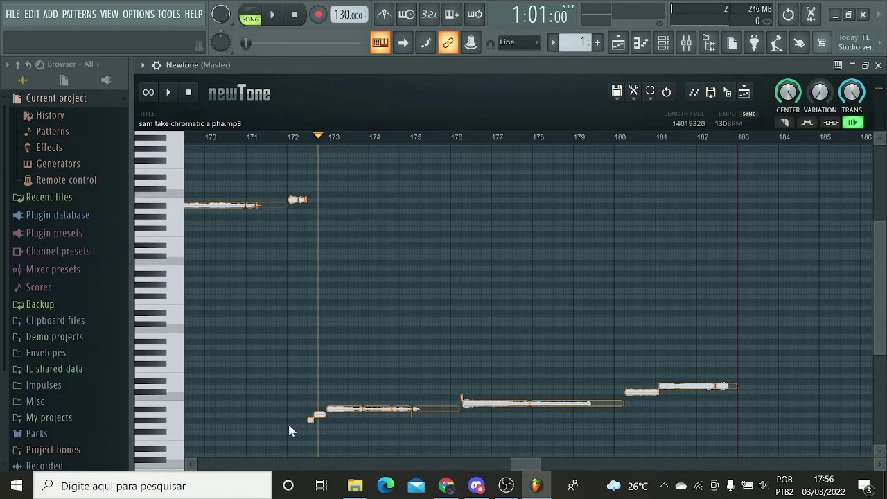
left_click_drag(309, 417, 305, 200)
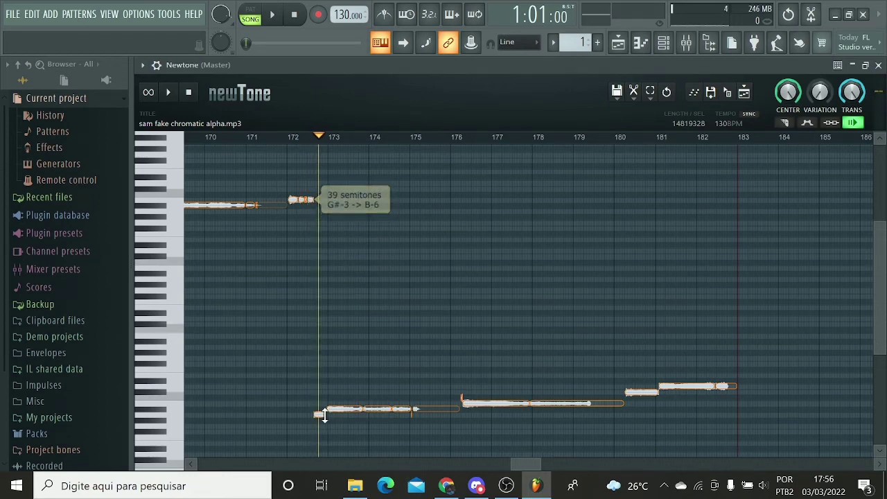
left_click_drag(320, 414, 309, 206)
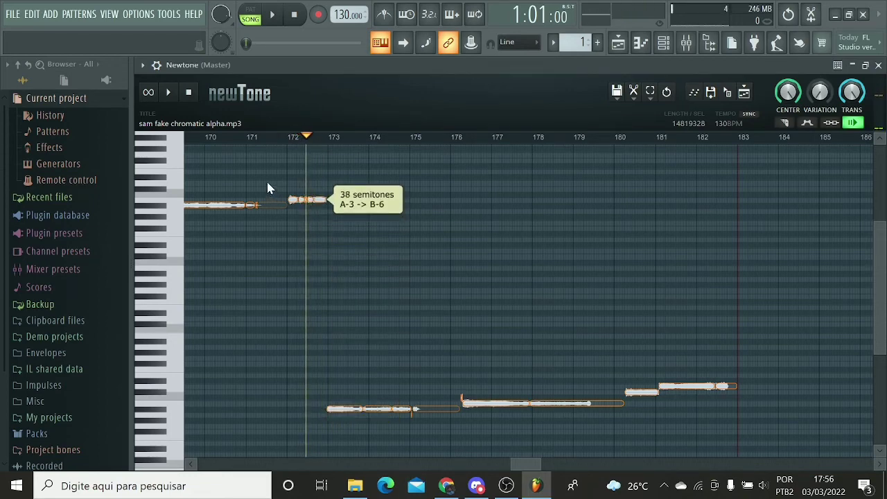
Step: Play the audio from late bar 171 through the raised bar 172 segments, and pause playback
left_click(266, 180)
left_click(168, 95)
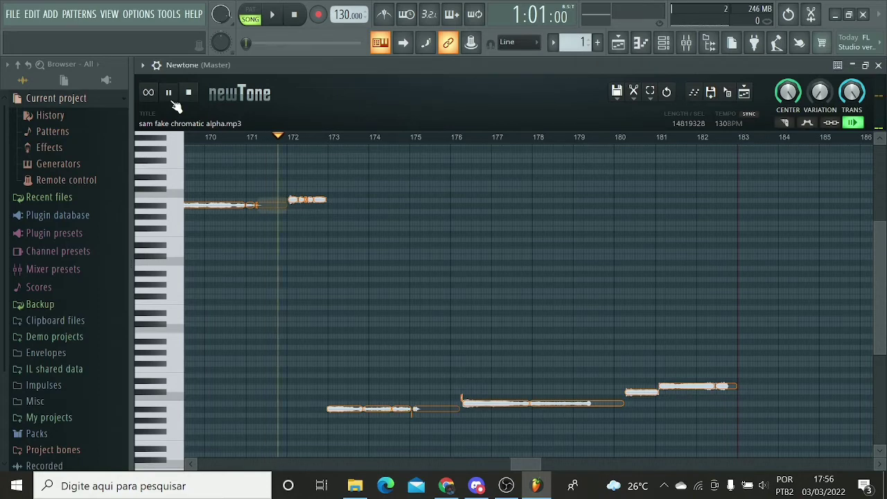
left_click(169, 93)
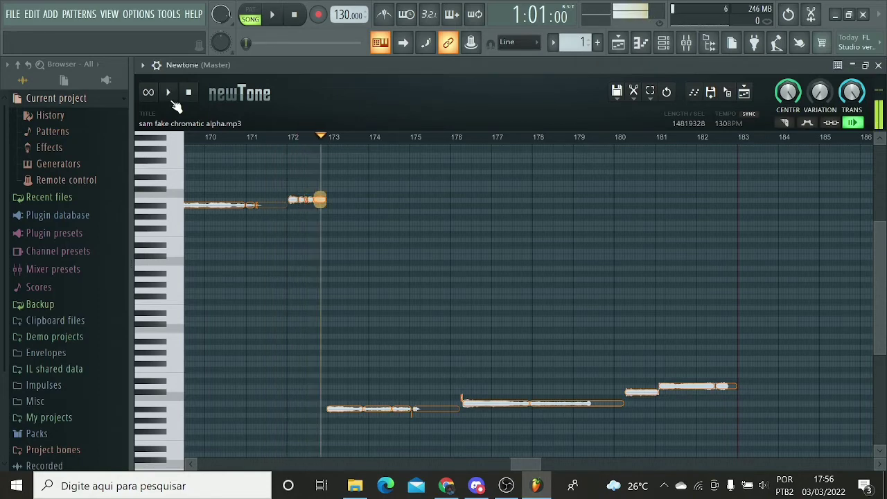
Step: Raise the rest of the same sample's note segments, in bars 173 to 176, to B6
left_click_drag(337, 410, 354, 200)
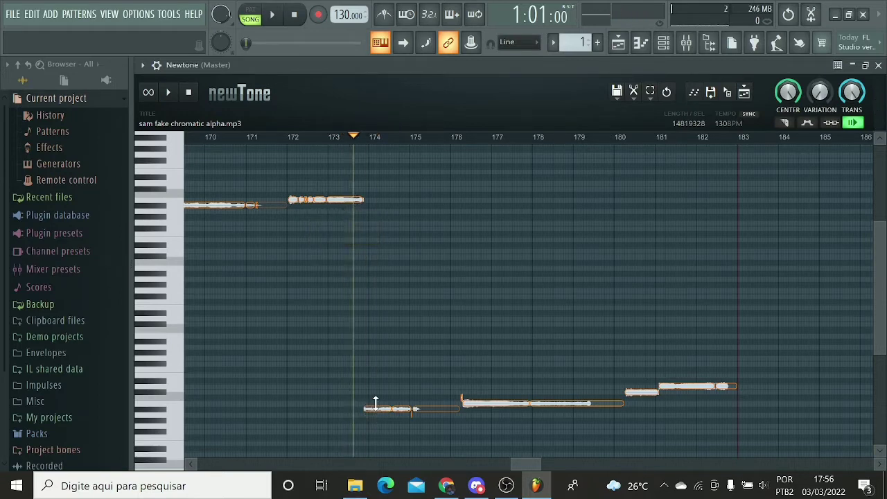
left_click_drag(375, 403, 360, 208)
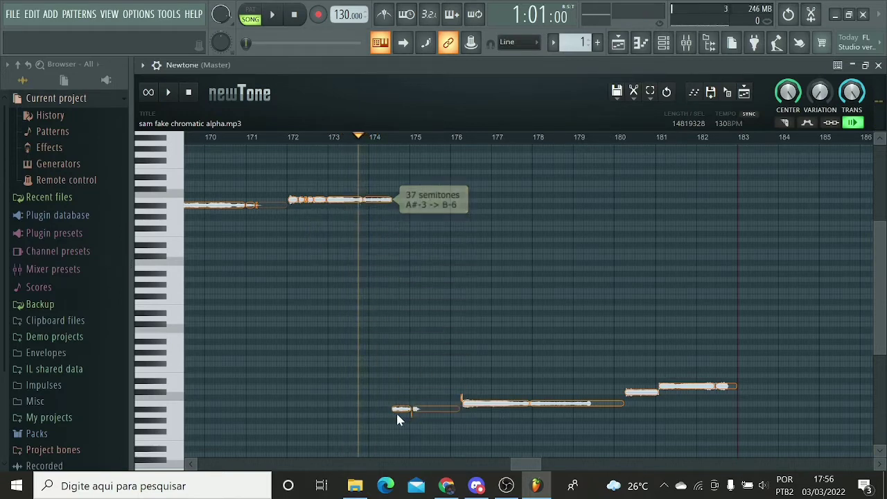
left_click_drag(413, 409, 416, 199)
left_click_drag(405, 160, 420, 346)
scroll(420, 347, "down", 4)
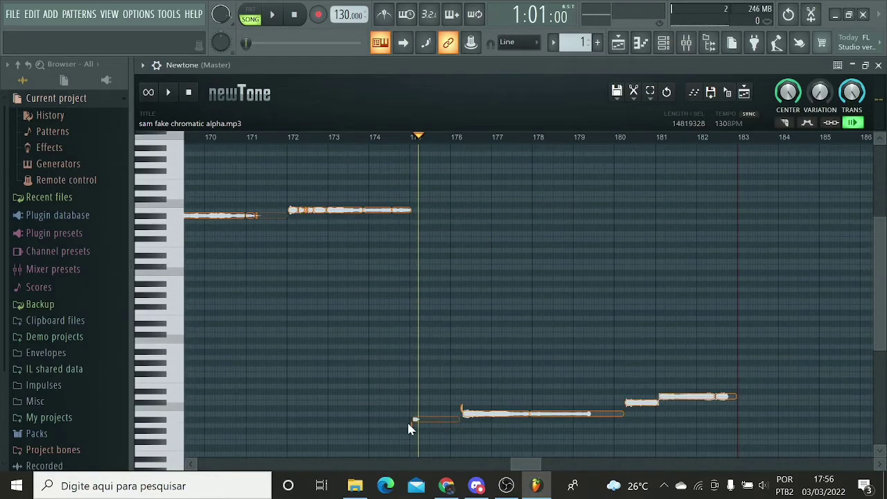
left_click_drag(413, 420, 408, 209)
left_click_drag(429, 421, 433, 214)
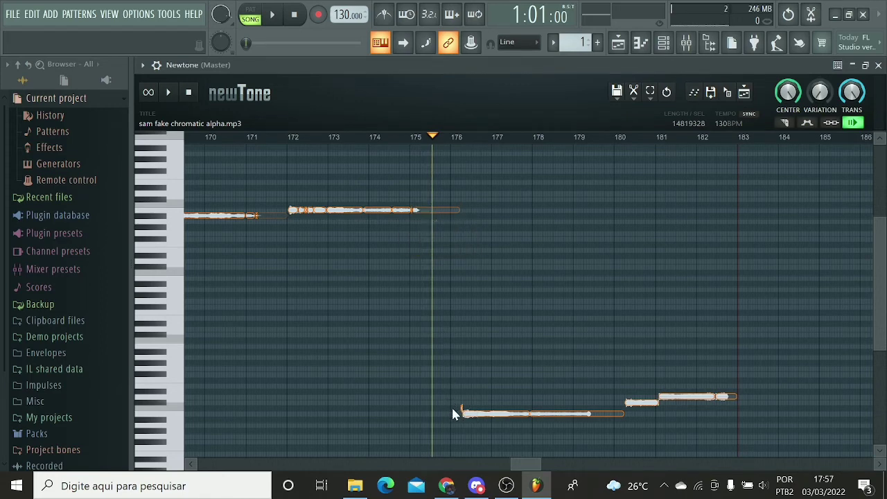
Step: Raise all note segments of the next sample, in bars 176 to 180, to C7
left_click_drag(463, 408, 450, 205)
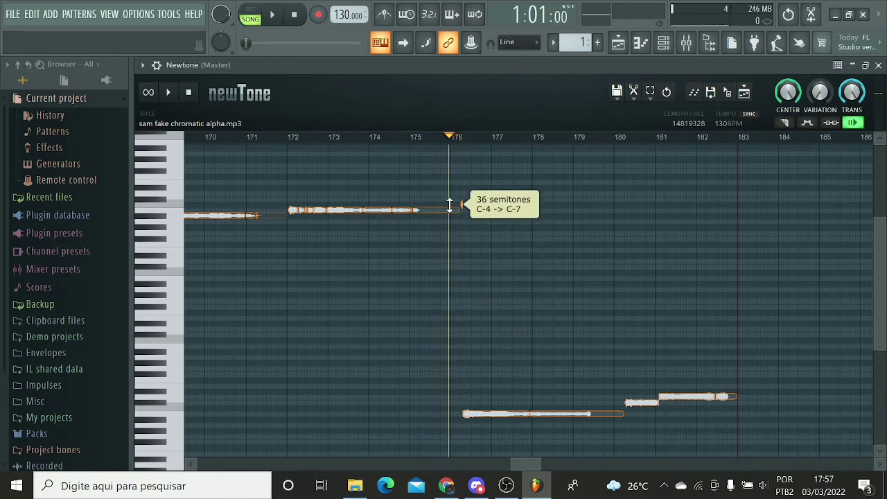
left_click_drag(518, 413, 498, 203)
left_click(578, 358)
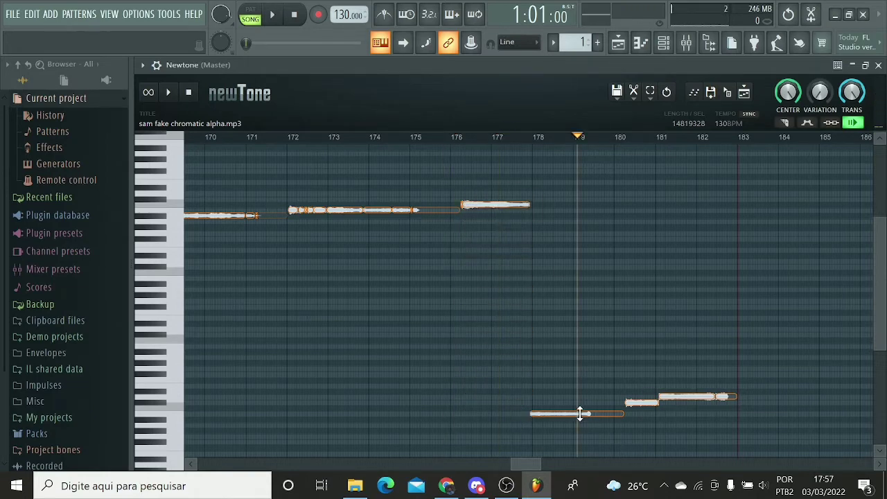
left_click_drag(580, 414, 583, 204)
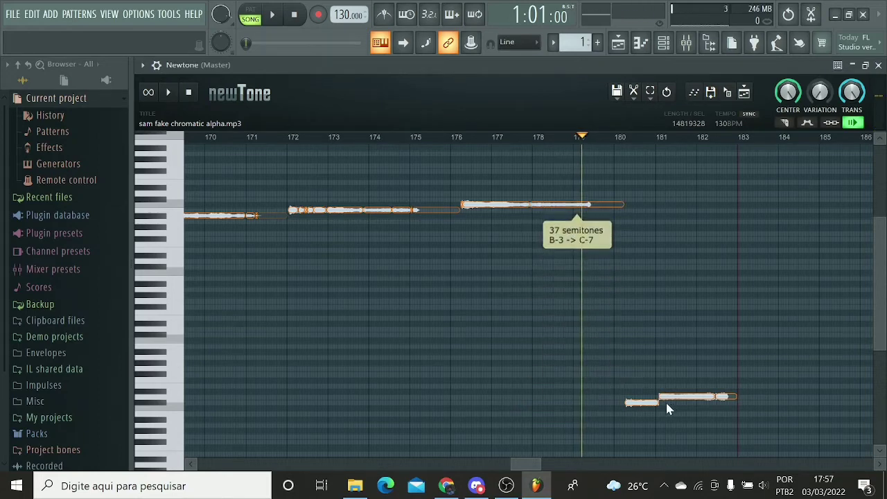
Step: Raise all note segments of the final sample, in bars 180 to 182, to C#7
left_click_drag(653, 403, 643, 199)
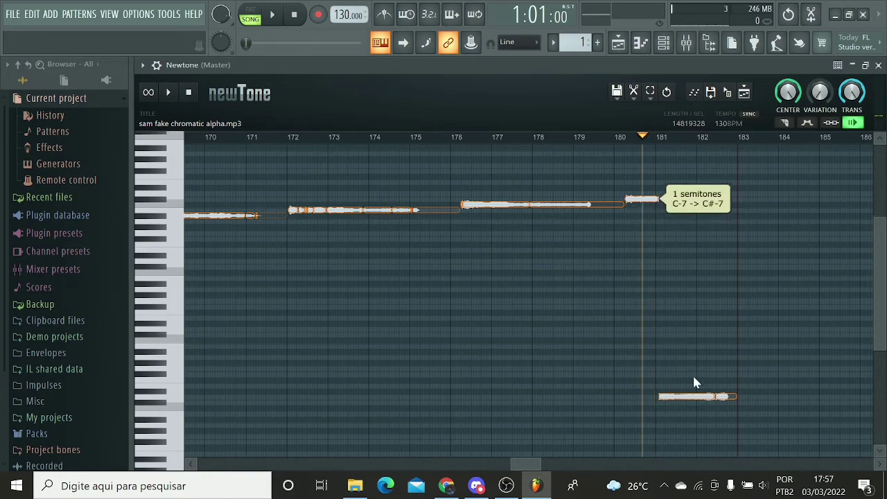
left_click_drag(696, 397, 686, 199)
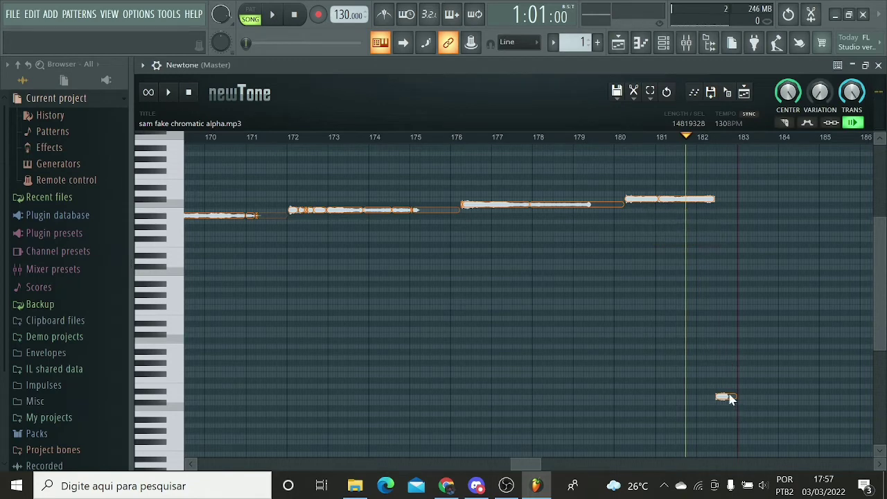
left_click_drag(728, 398, 726, 199)
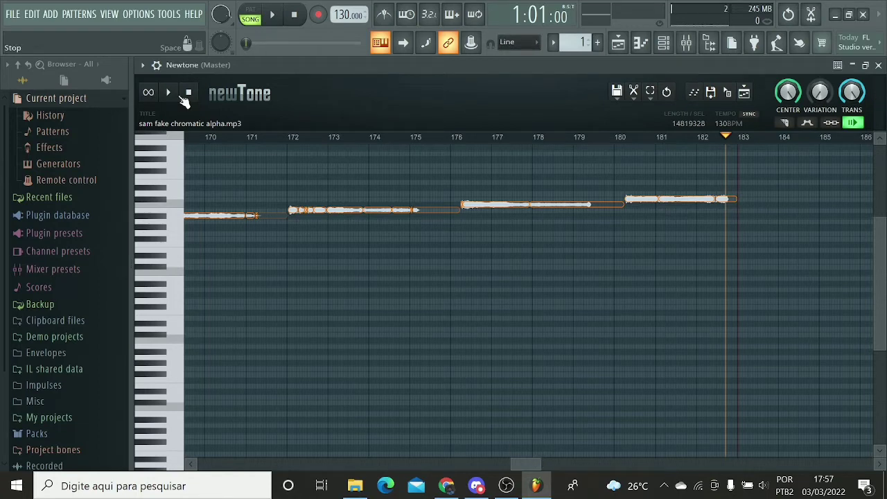
Step: Play the pitched sample audio, replay it from the beginning, and stop playback
left_click(176, 95)
left_click(186, 94)
left_click(172, 95)
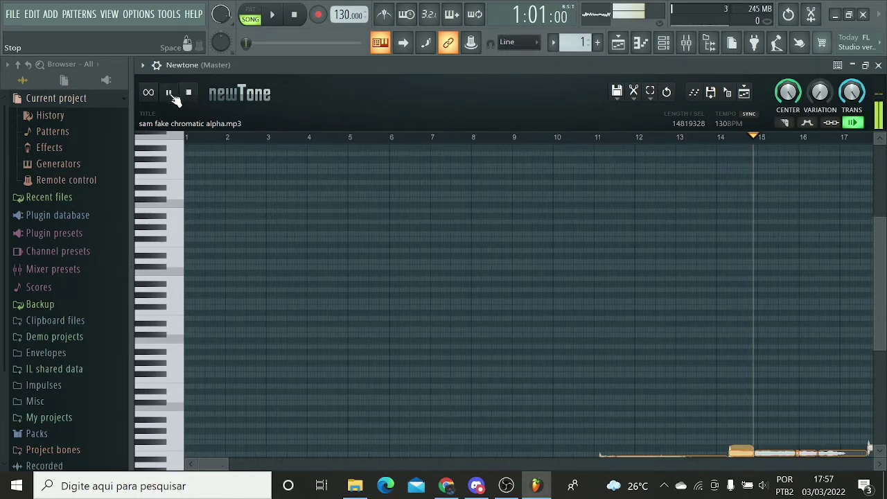
left_click(187, 93)
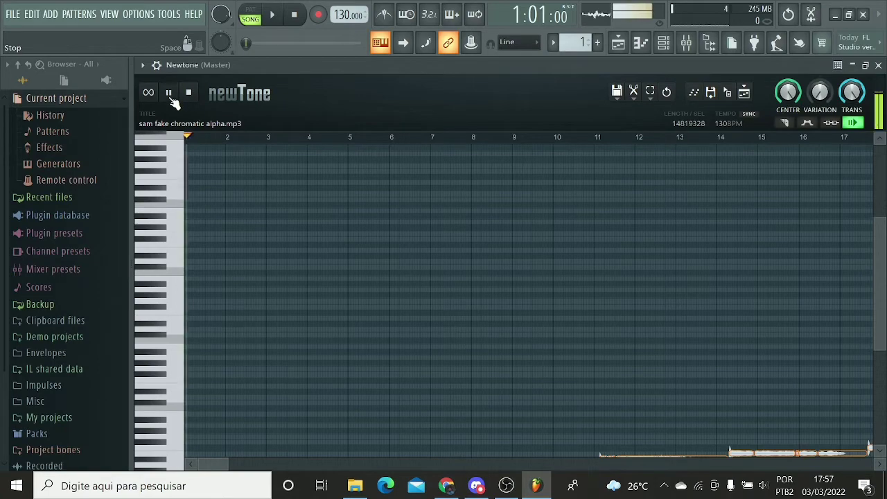
left_click(188, 93)
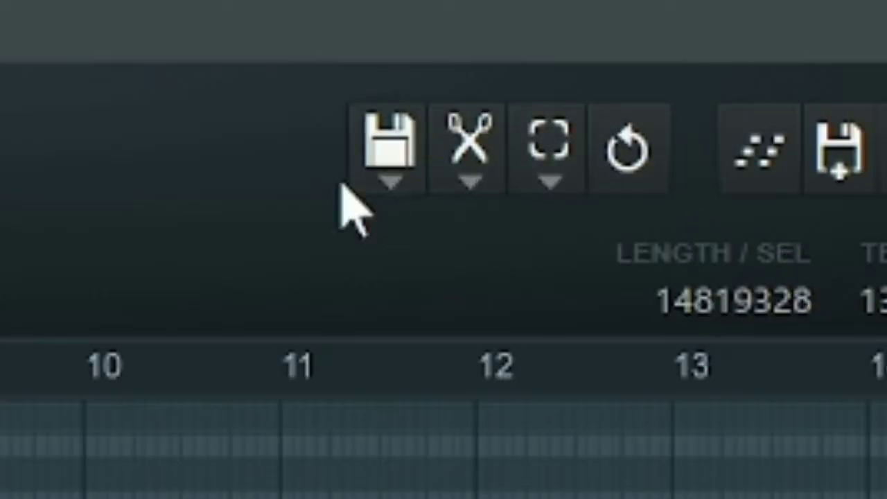
Step: Save the pitched sample in Downloads as an MPEG 3 audio file named sam fake chromatic.mp3
left_click(612, 99)
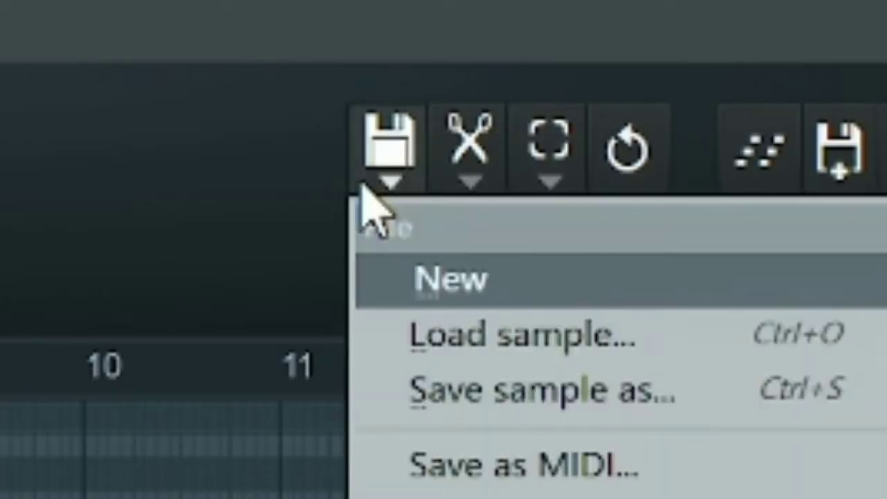
left_click(456, 392)
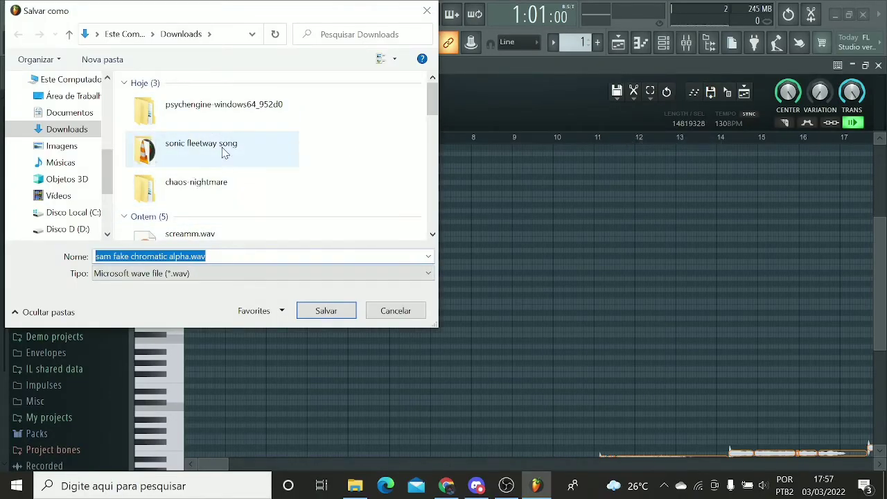
scroll(222, 151, "down", 1)
scroll(225, 147, "up", 1)
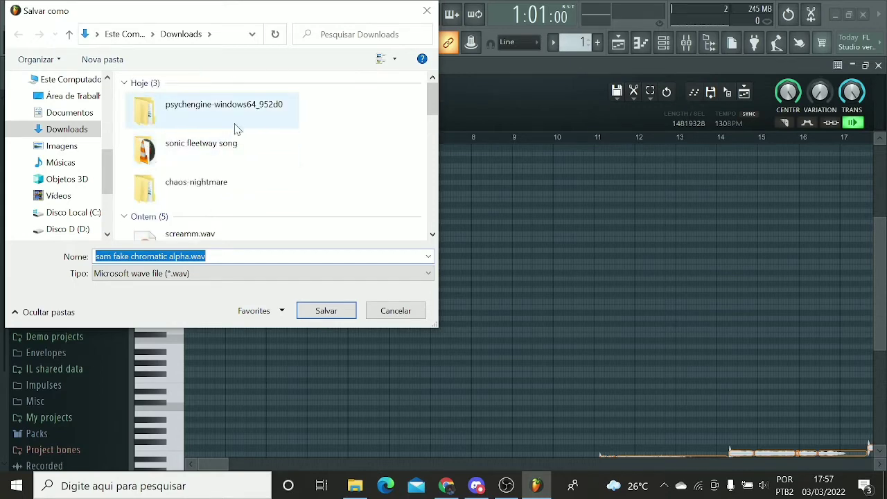
left_click(203, 272)
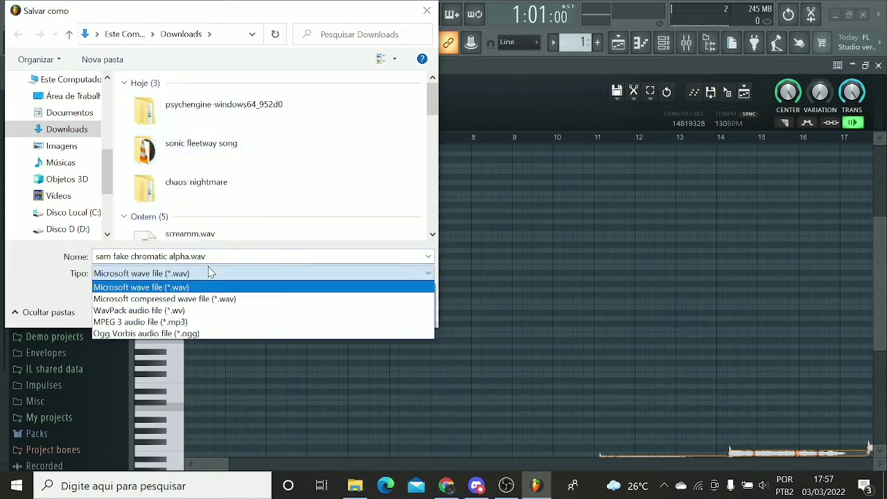
left_click(201, 320)
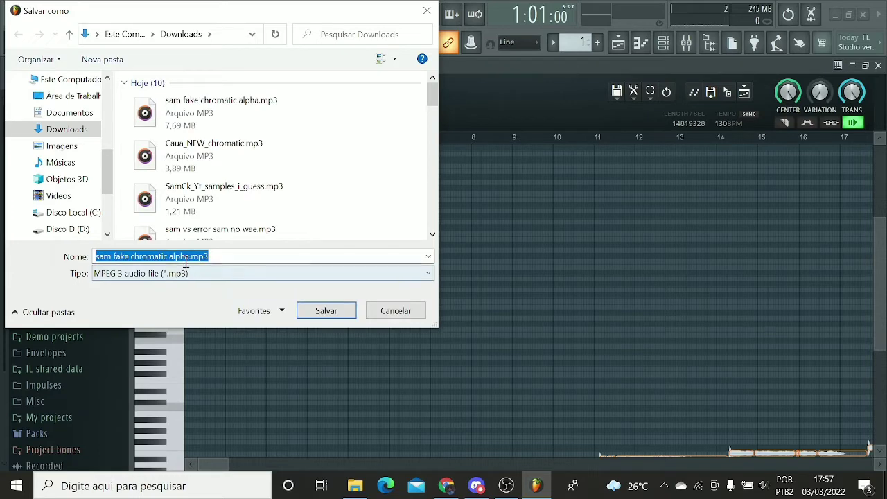
left_click(188, 257)
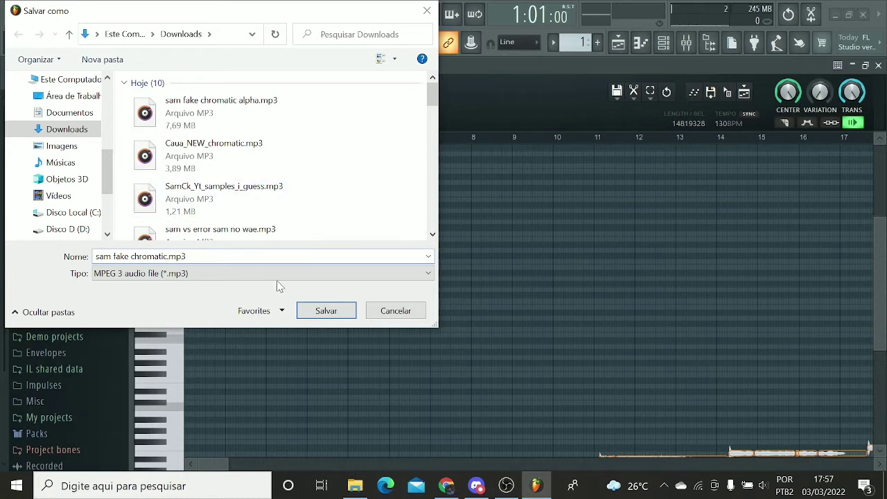
left_click(315, 310)
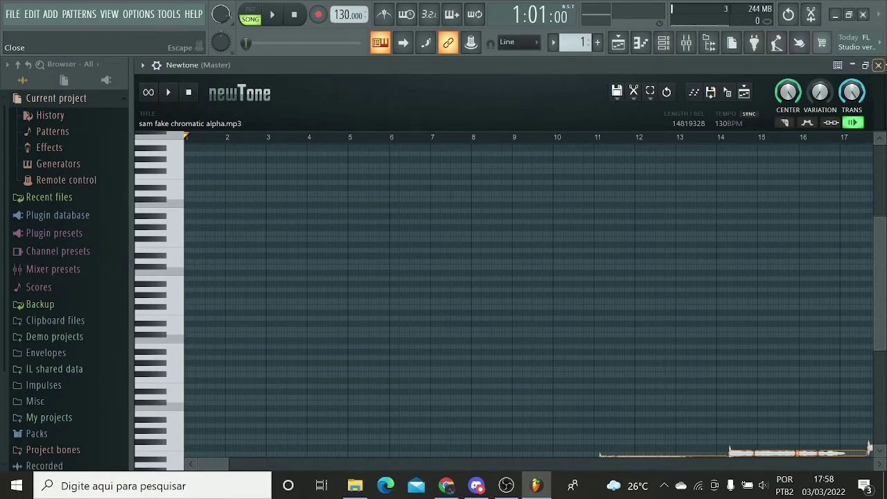
Step: Play sam fake chromatic.mp3 from the Downloads folder, skip to a later part, and close the music player
left_click(352, 485)
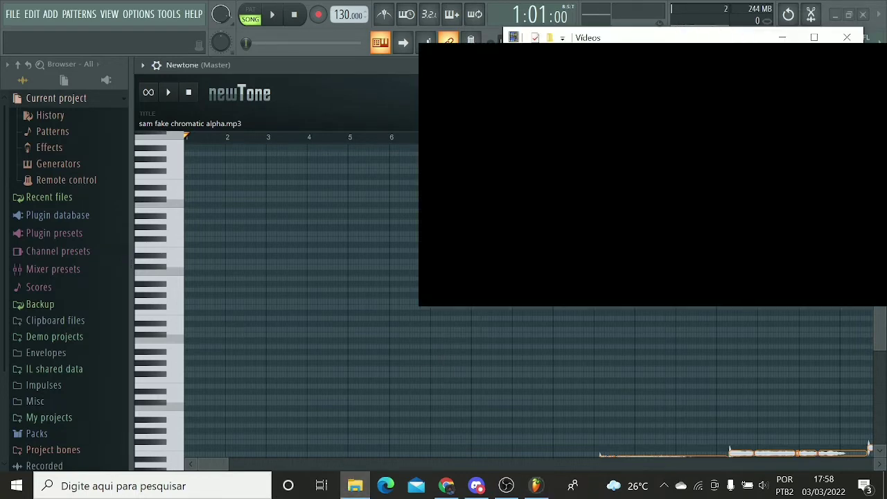
left_click(572, 204)
left_click(782, 124)
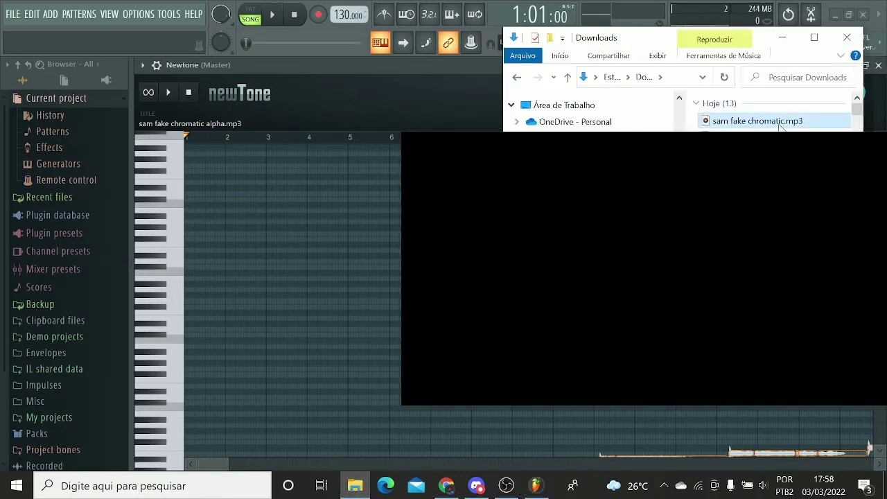
double_click(782, 122)
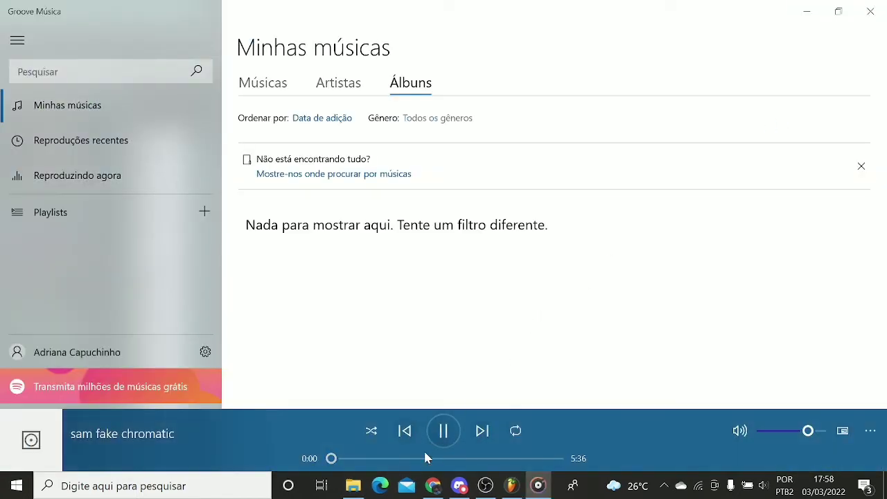
left_click(425, 458)
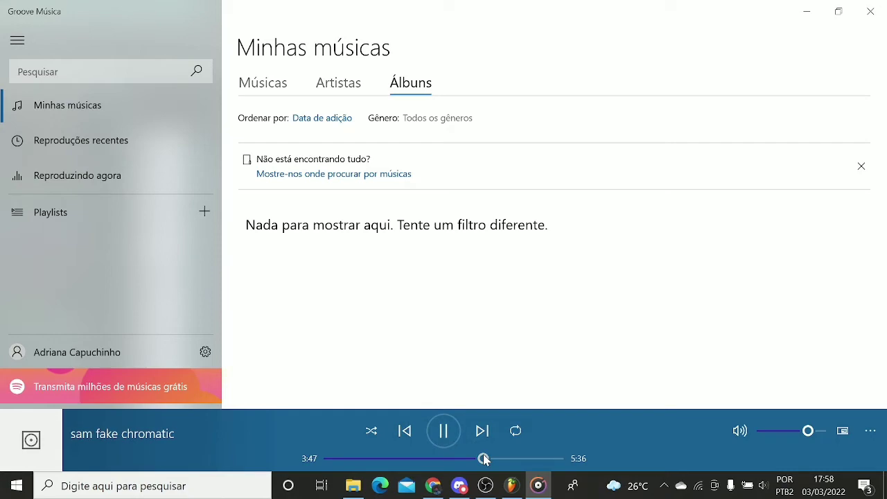
left_click(871, 11)
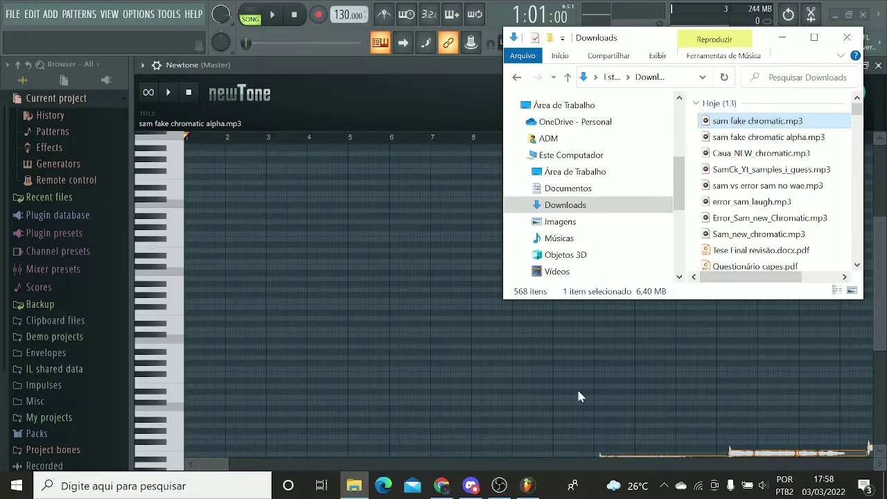
Step: Close the Newtone editor in FL Studio and remove the audio clip from Track 1 of the playlist
left_click(577, 388)
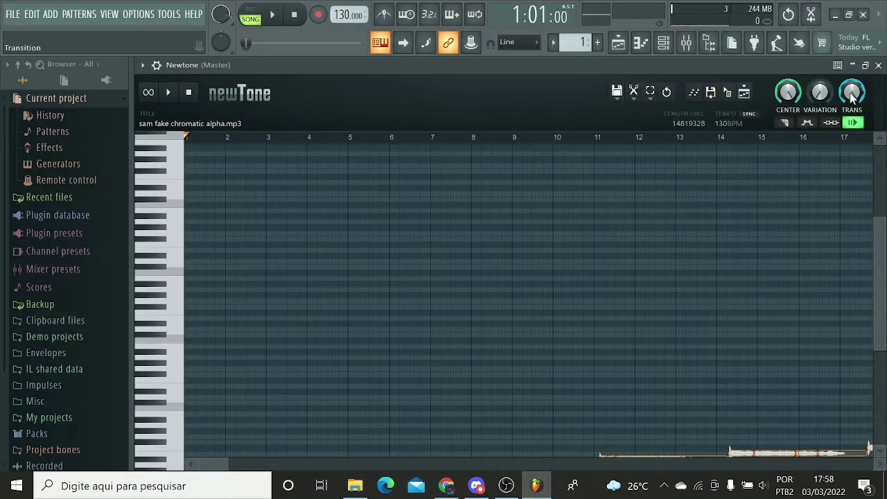
left_click(879, 64)
right_click(381, 113)
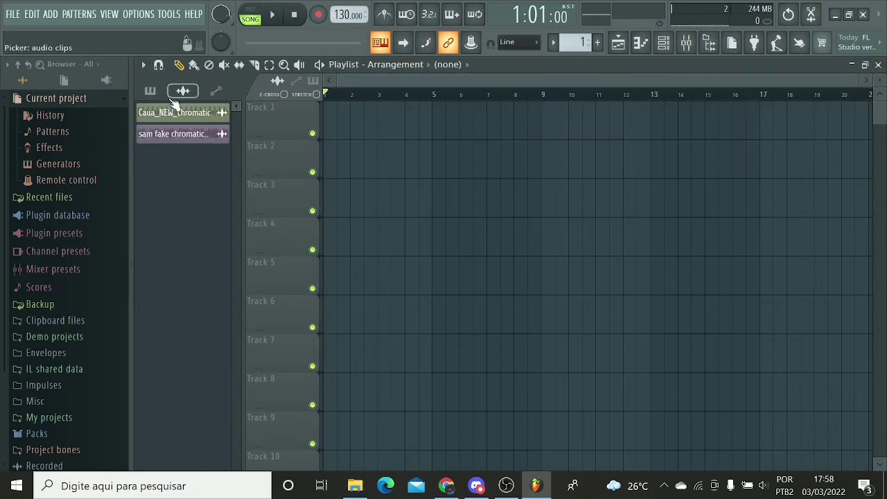
left_click(150, 91)
Step: Close FL Studio without saving the changes to untitled.flp
left_click(28, 16)
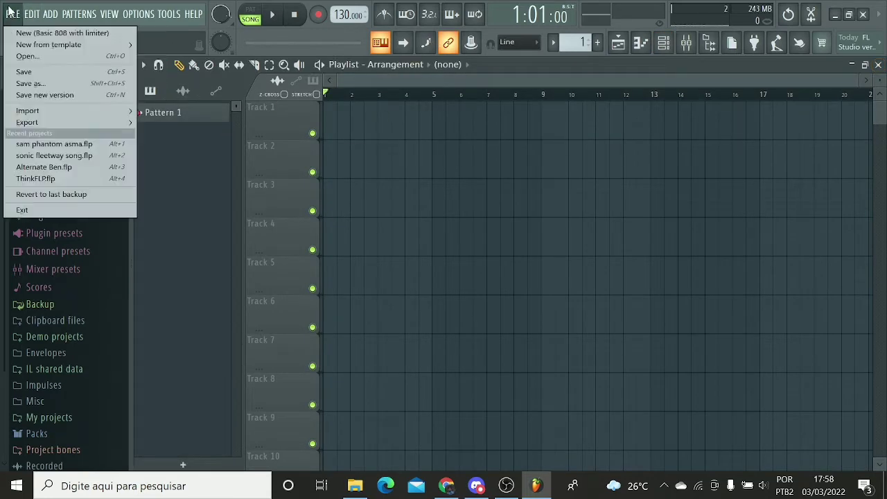
mouse_move(79, 14)
left_click(506, 67)
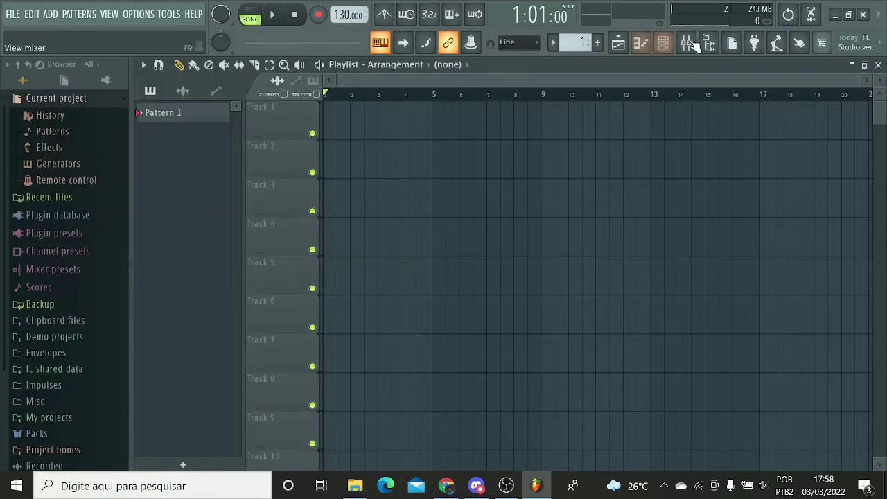
left_click(864, 14)
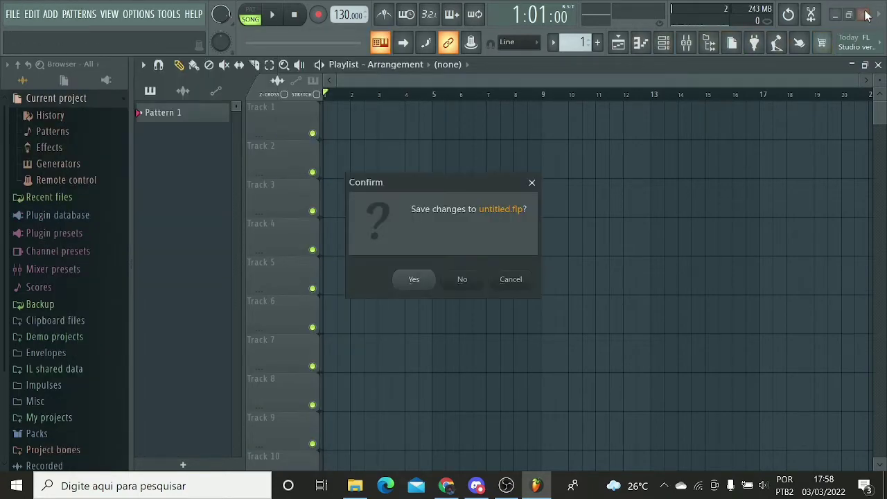
left_click(475, 280)
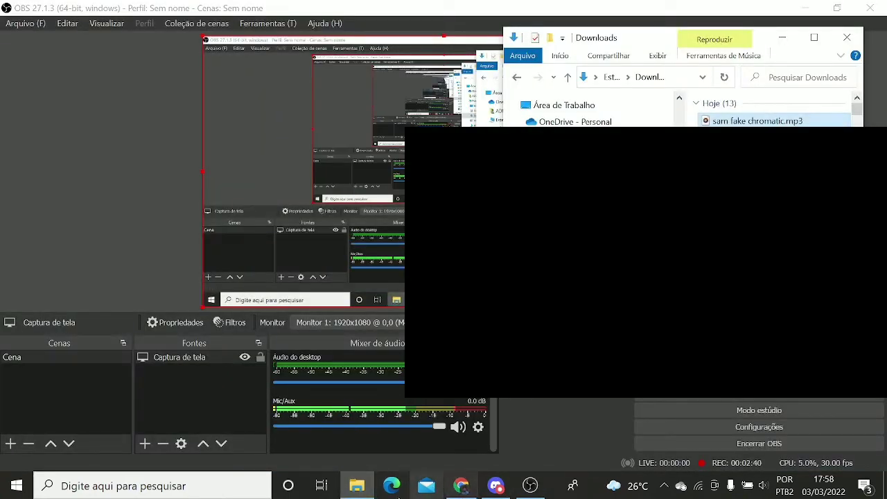
Step: Minimize the Downloads and OBS windows and launch FL Studio 20 from the desktop
left_click(792, 36)
left_click(805, 8)
left_click(806, 9)
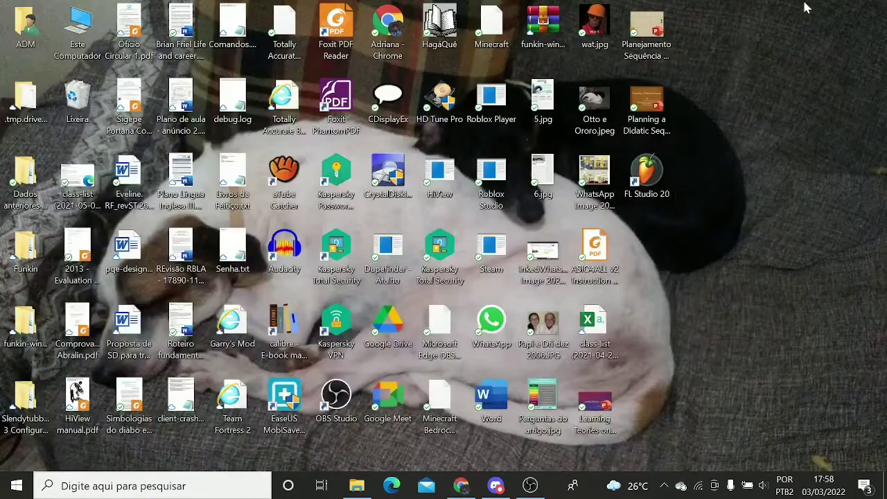
double_click(662, 173)
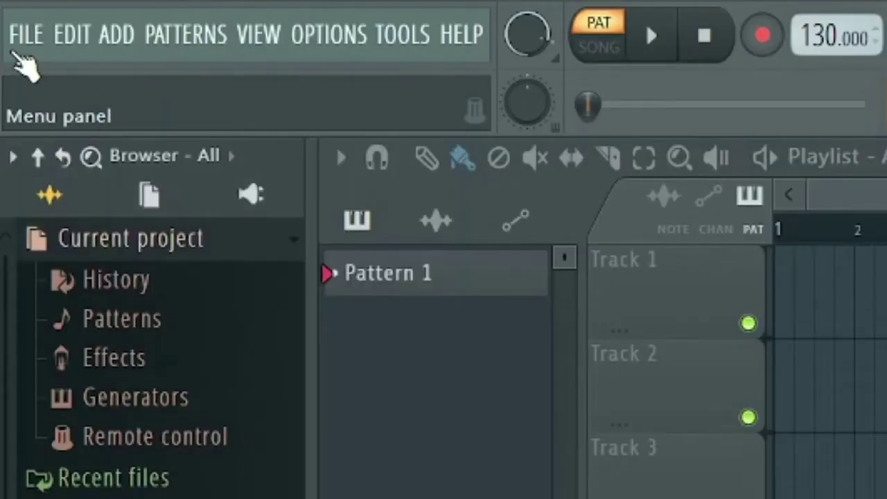
Step: Import faker.mid from the faker and black sun folder in Downloads, with all tracks and channels and FLEX as channel type
left_click(10, 15)
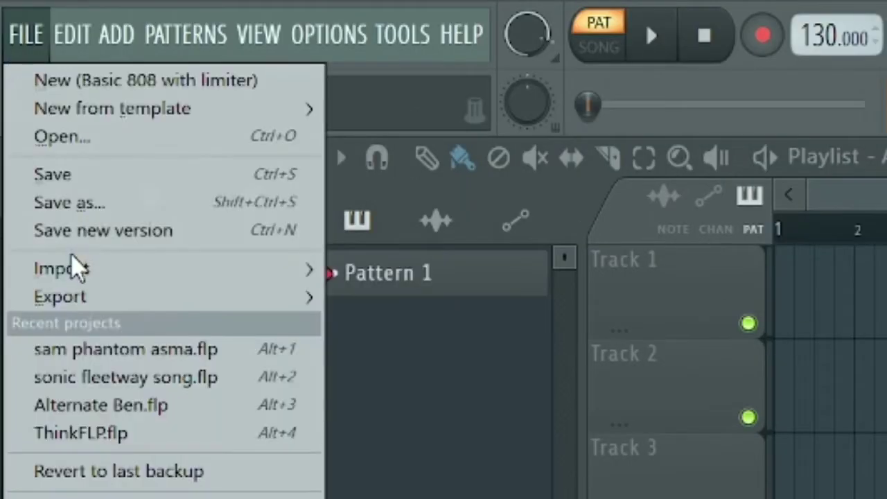
mouse_move(244, 271)
left_click(386, 274)
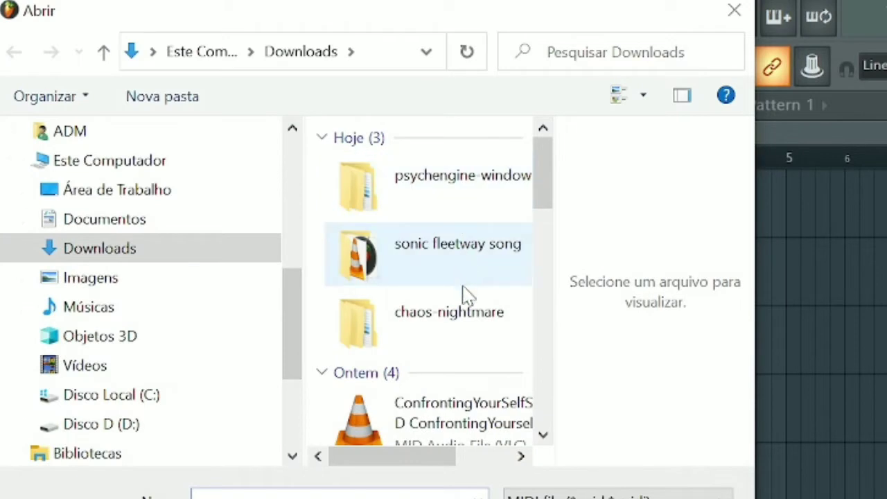
scroll(462, 293, "down", 2)
scroll(465, 300, "down", 4)
scroll(459, 303, "up", 4)
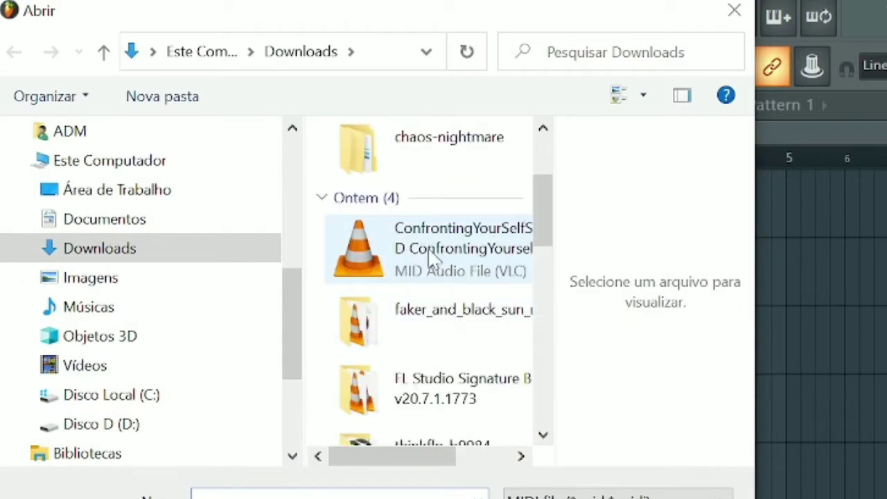
left_click(430, 326)
double_click(431, 328)
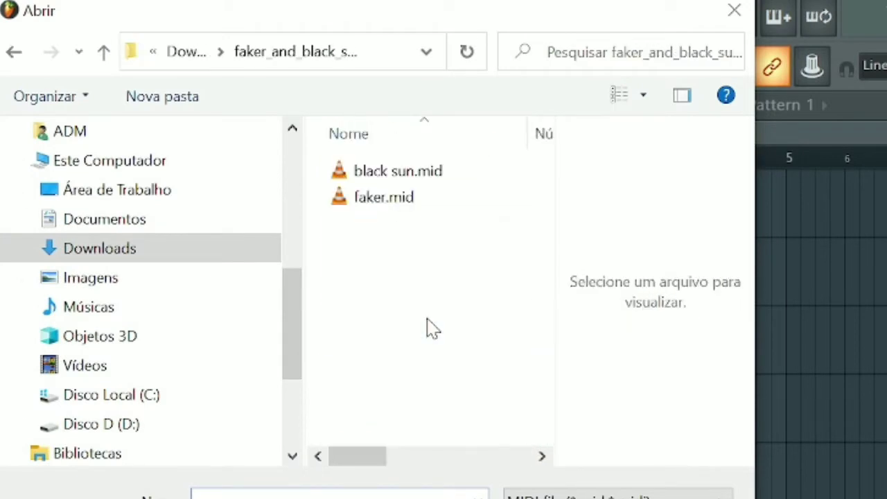
left_click(434, 204)
left_click(520, 496)
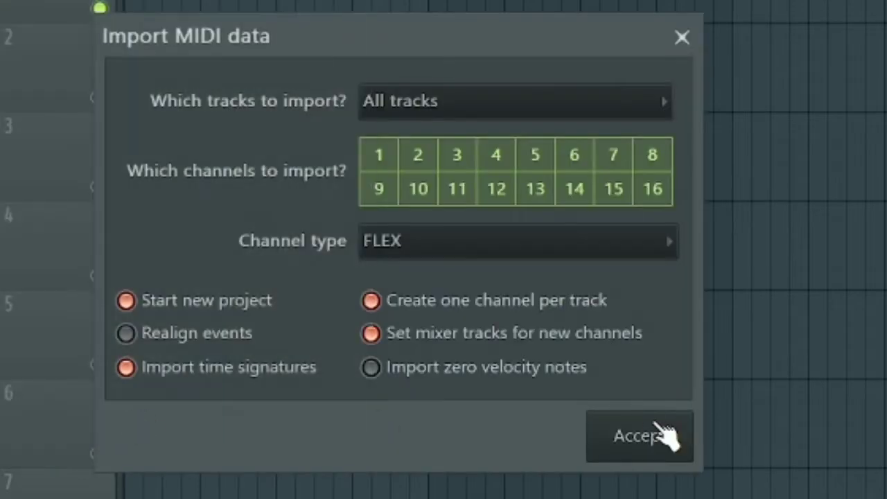
left_click(662, 434)
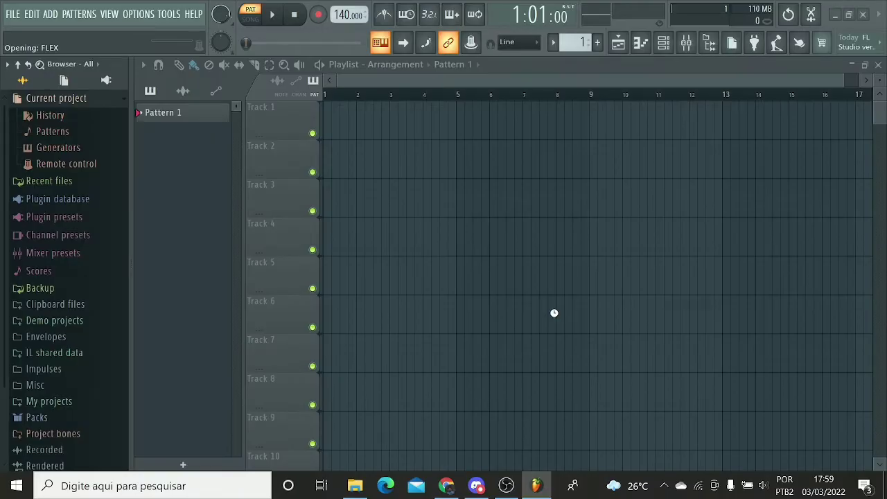
Step: Place the faker pattern on Track 1 starting at bar 1, and switch playback to song mode
left_click(475, 136)
left_click_drag(489, 131, 364, 129)
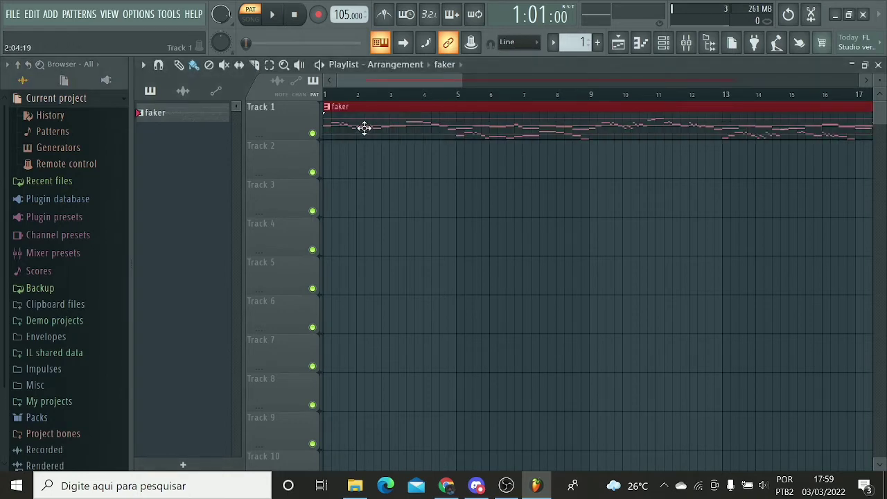
left_click(255, 18)
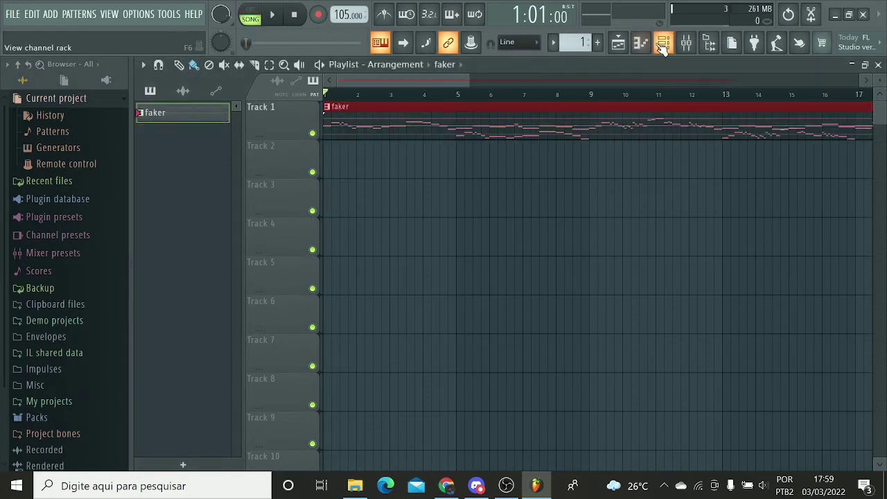
Step: Add a Fruity Slicer channel to the channel rack and turn off its Auto-dump option
left_click(663, 42)
left_click(268, 174)
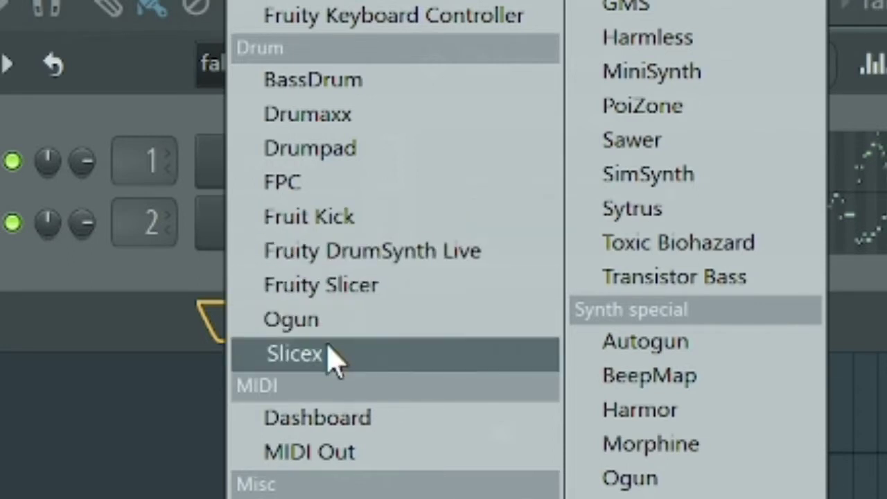
left_click(367, 287)
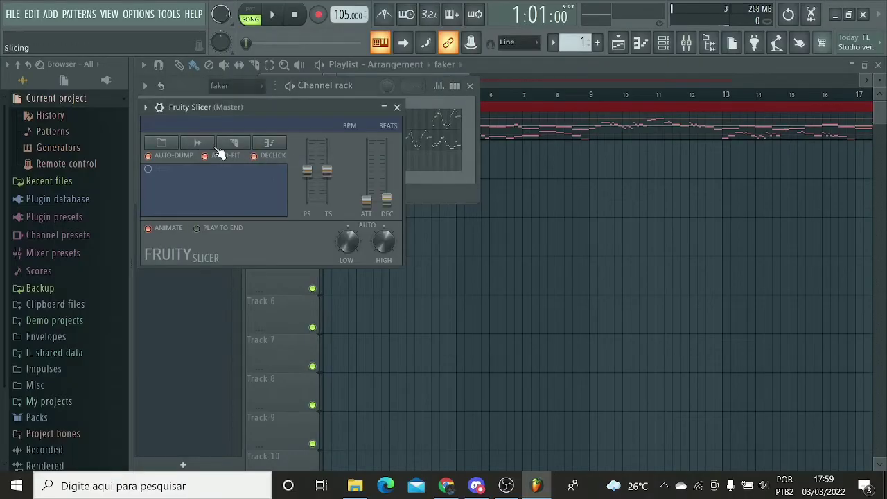
left_click(187, 156)
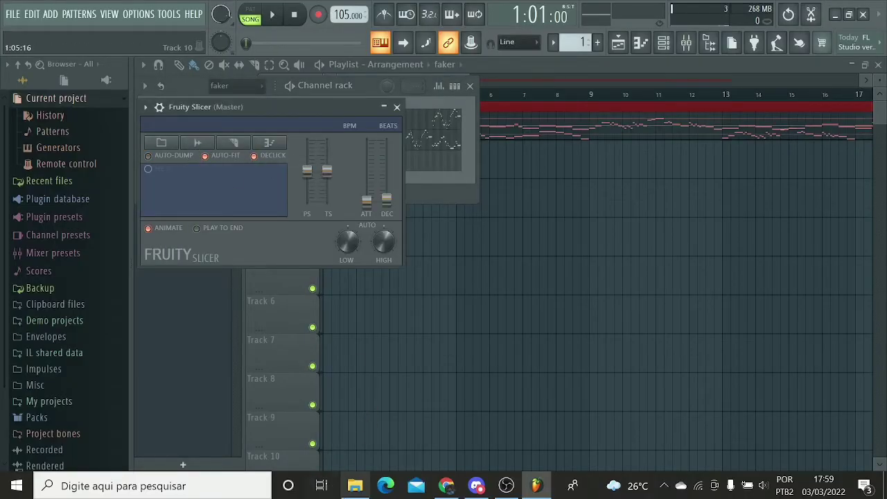
Step: Load sam fake chromatic.mp3 from the Downloads folder into Fruity Slicer and audition slice #14
left_click(355, 485)
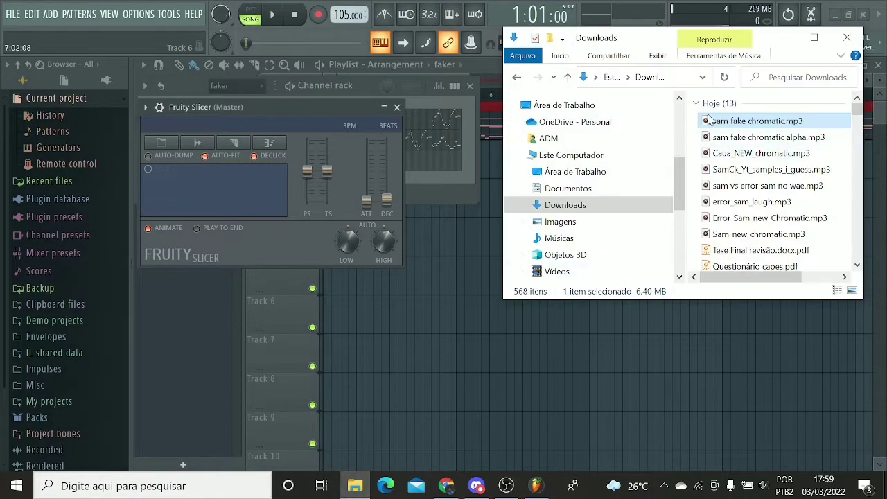
left_click_drag(708, 120, 257, 172)
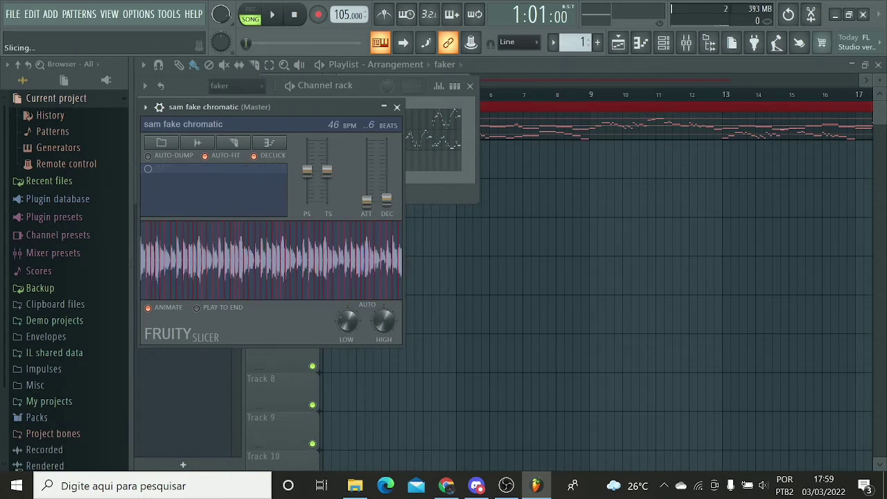
left_click_drag(346, 320, 346, 317)
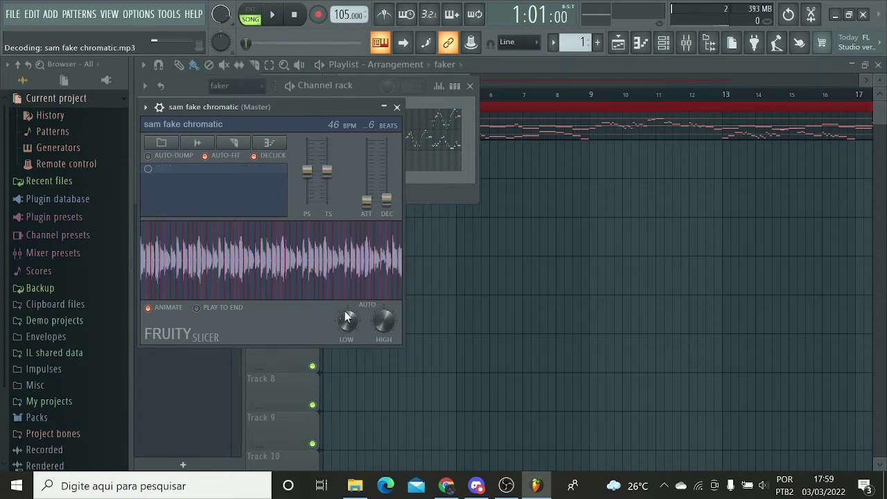
left_click(209, 248)
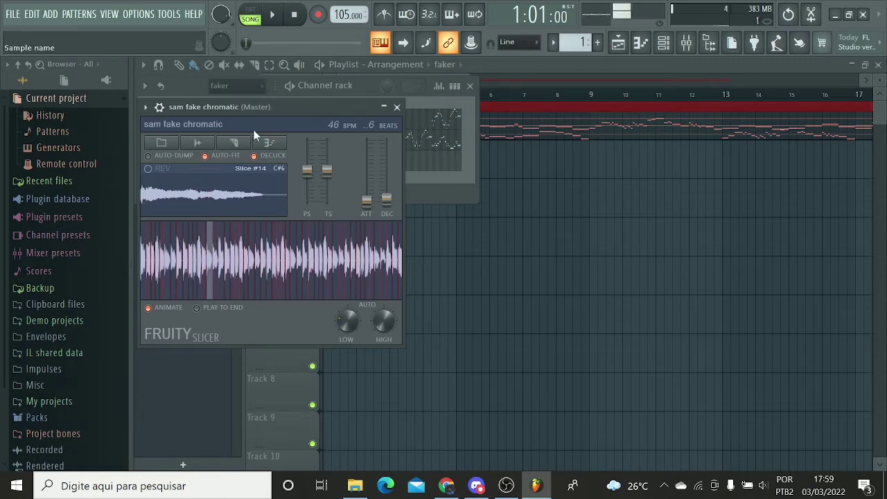
Step: Raise the sam fake chromatic channel's volume to maximum, and close its window and the channel rack
left_click(158, 107)
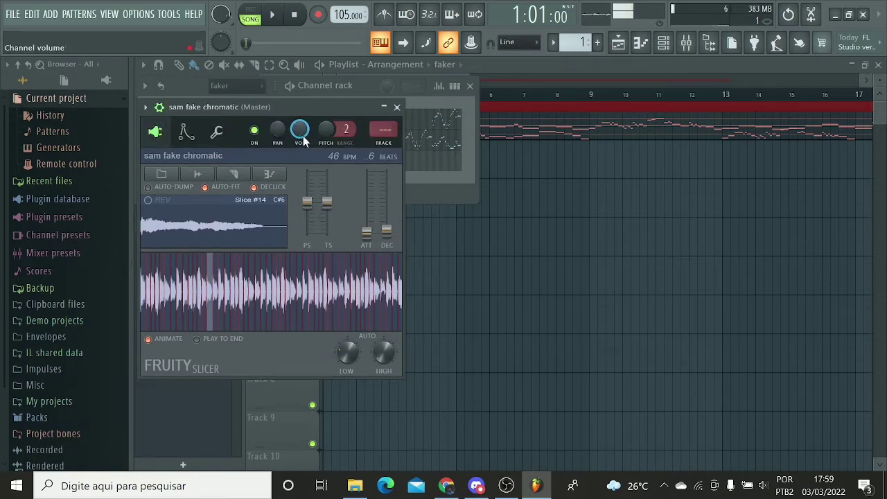
left_click(397, 108)
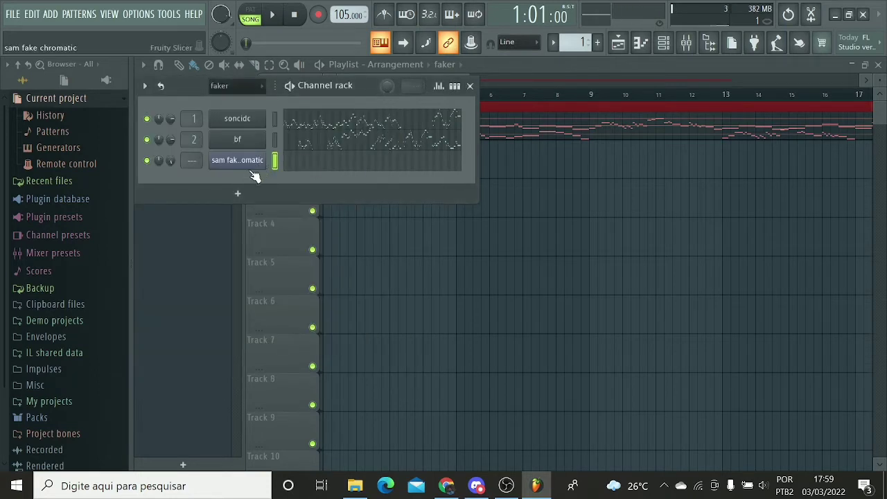
left_click(470, 85)
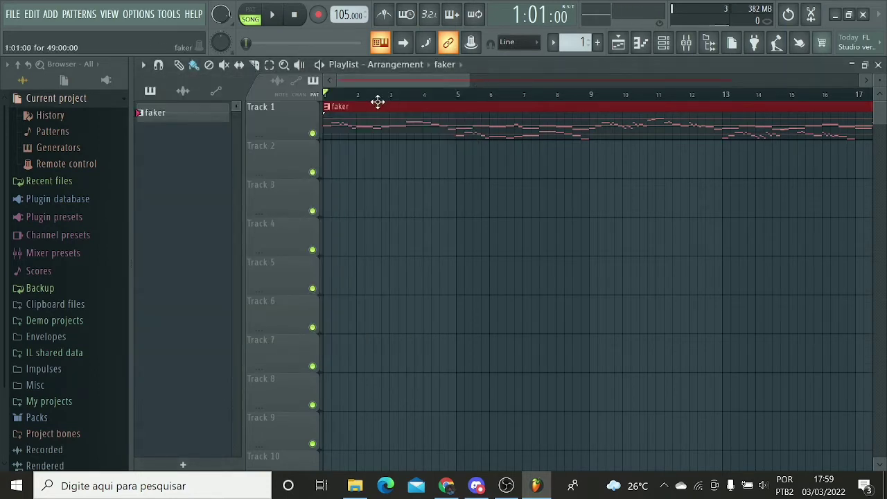
Step: Open the faker pattern's soncidc notes in the piano roll and copy them all into the sam fake chromatic channel
left_click(328, 107)
left_click(349, 153)
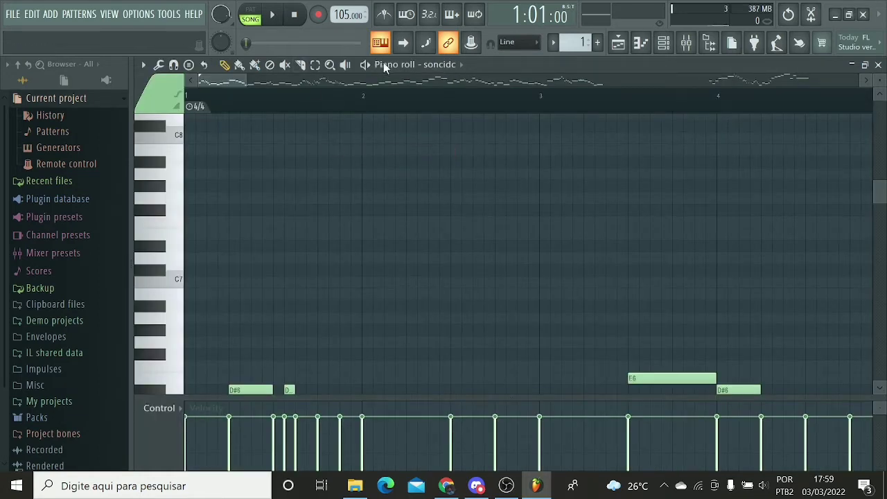
left_click(423, 64)
left_click(449, 111)
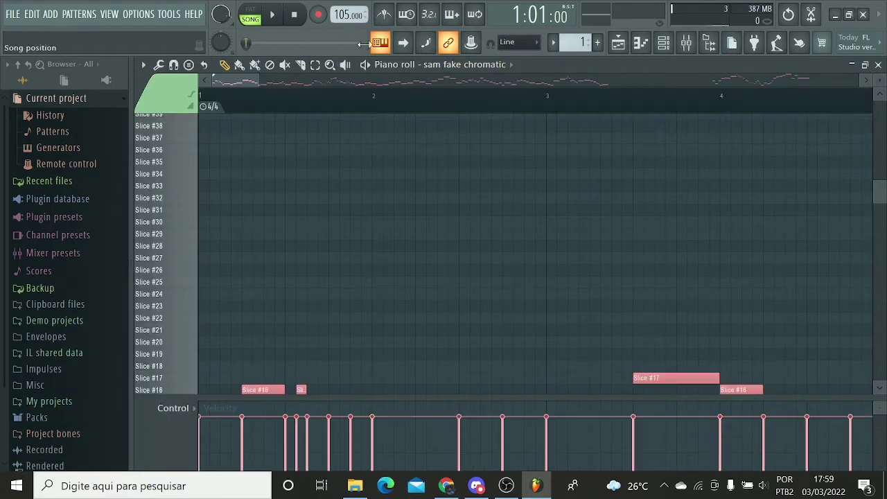
Step: Return to the soncidc channel in the piano roll and mute all of its notes
left_click(454, 65)
left_click(448, 88)
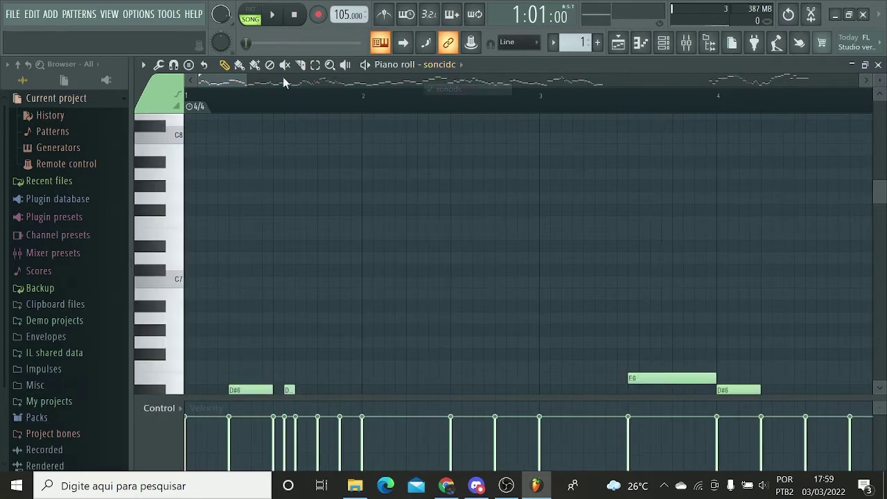
left_click(143, 65)
mouse_move(168, 96)
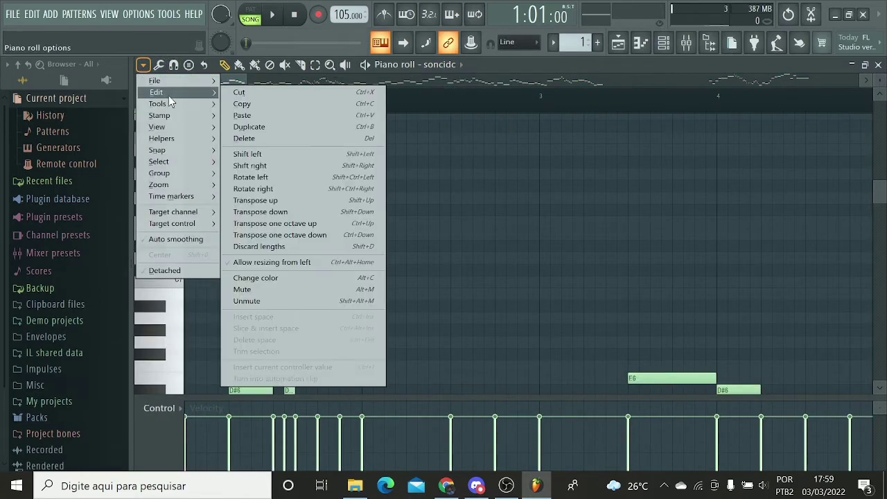
left_click(246, 289)
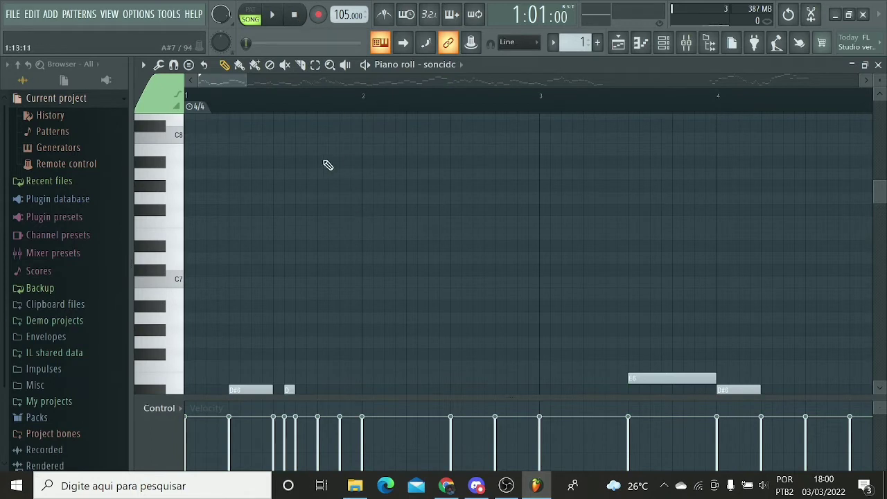
Step: Play the first bars of the song to check the sliced vocals, and stop playback
scroll(312, 139, "down", 3)
left_click(269, 20)
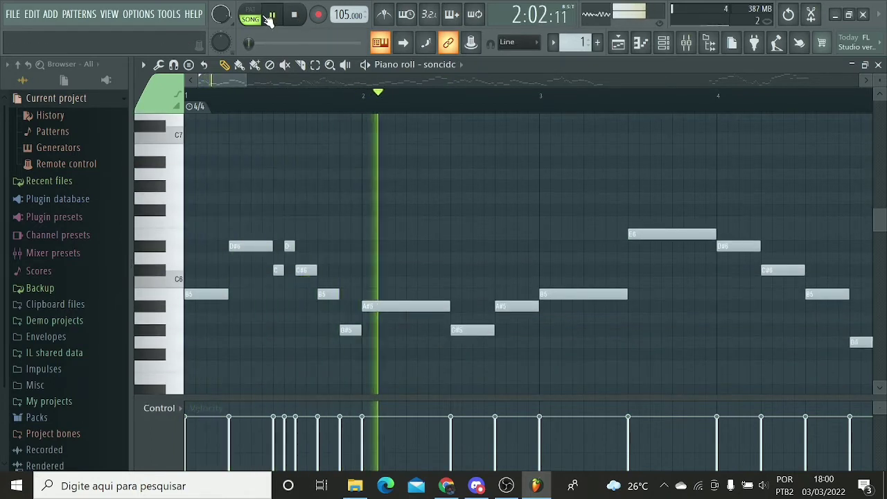
left_click(270, 16)
left_click(294, 14)
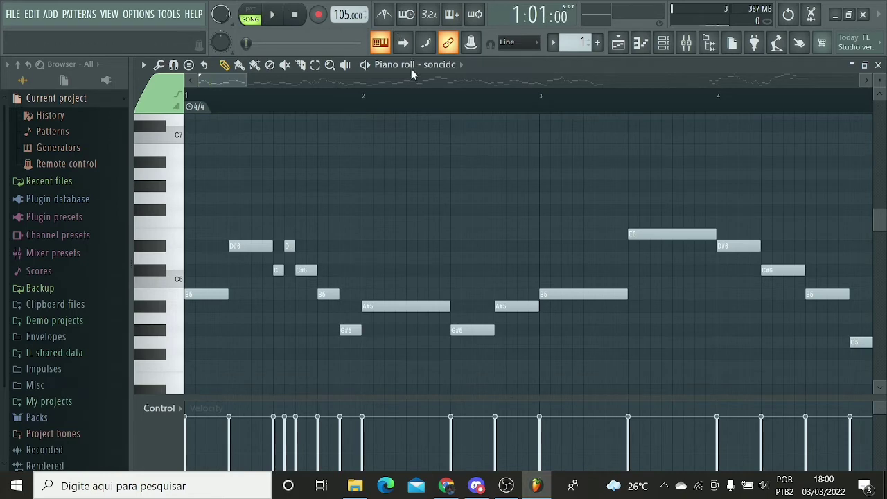
Step: Show the bf channel's notes in the piano roll from bar 5, around the C5 octave
left_click(437, 66)
left_click(444, 100)
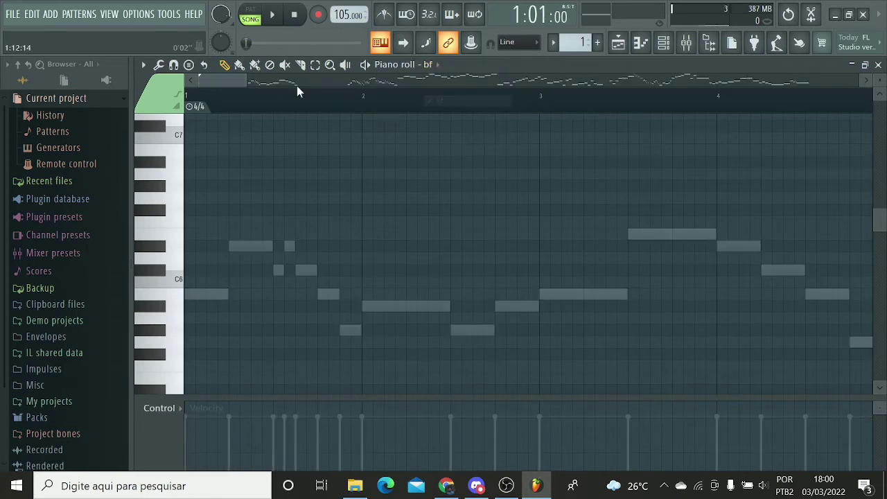
left_click_drag(234, 84, 285, 65)
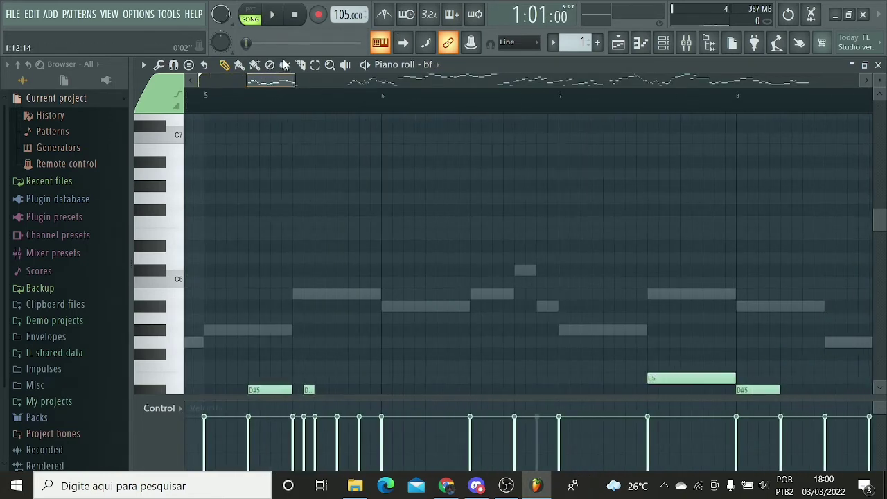
scroll(337, 169, "down", 4)
Step: Try to change the color of all bf notes, deselect them, and pick note color group 1
right_click(321, 62)
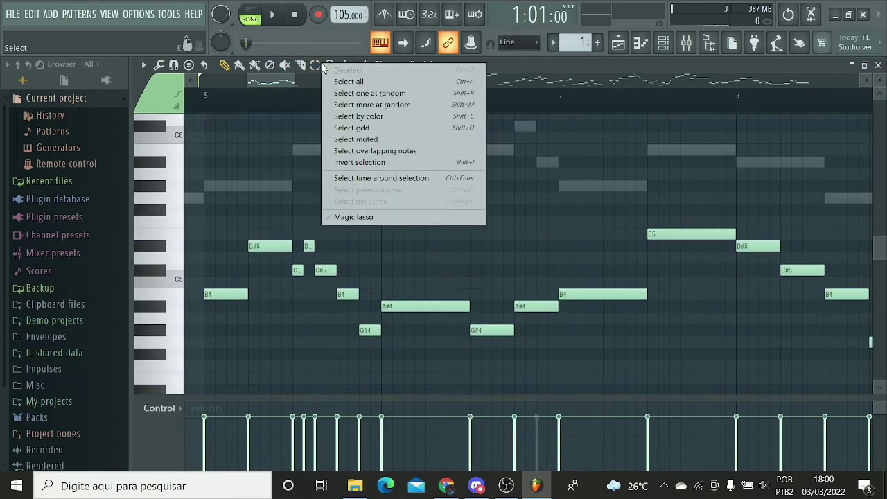
left_click(326, 79)
left_click(145, 66)
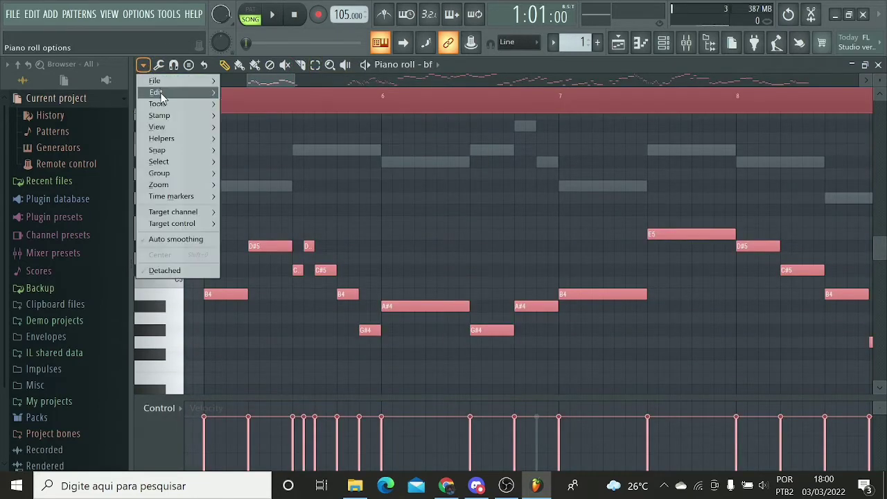
mouse_move(156, 92)
left_click(256, 277)
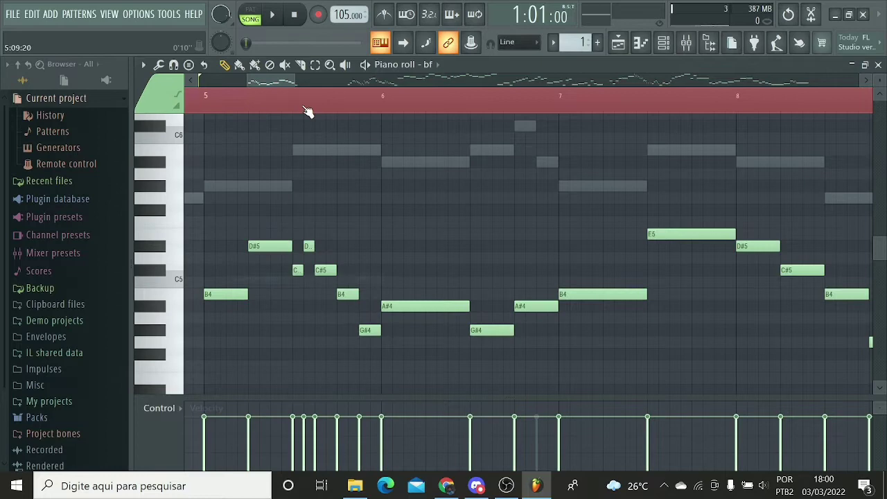
right_click(326, 69)
left_click(326, 73)
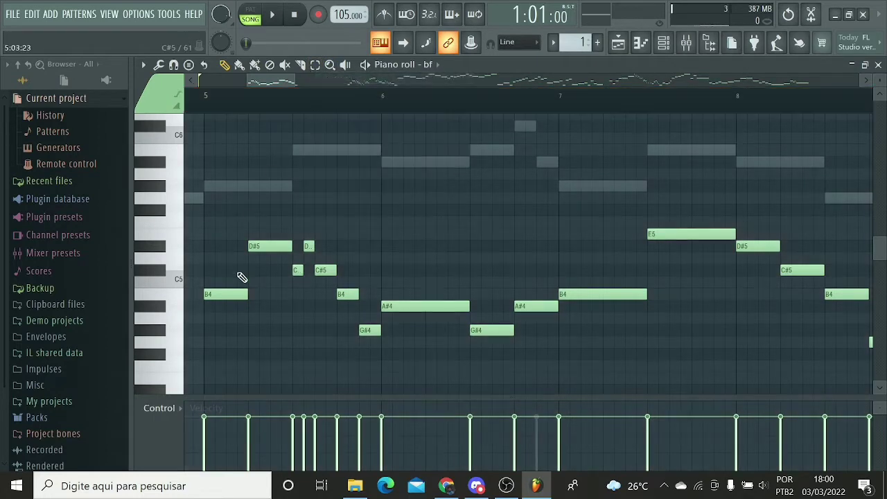
left_click(168, 107)
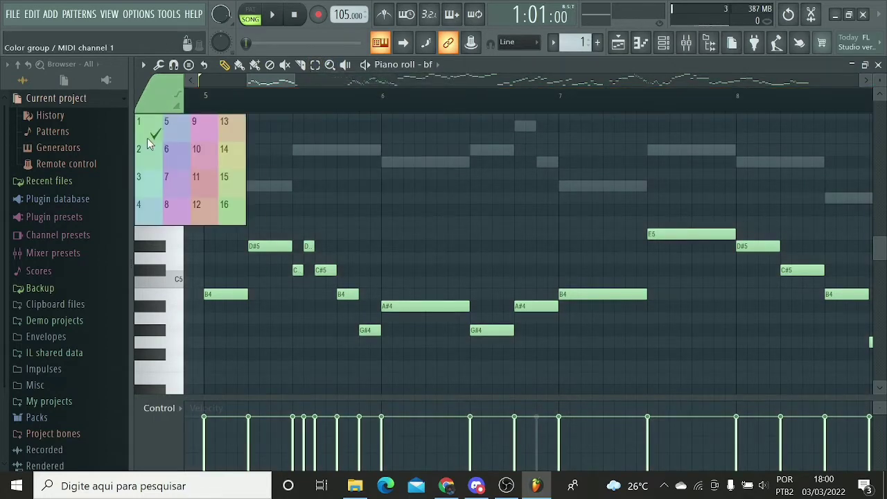
left_click(156, 131)
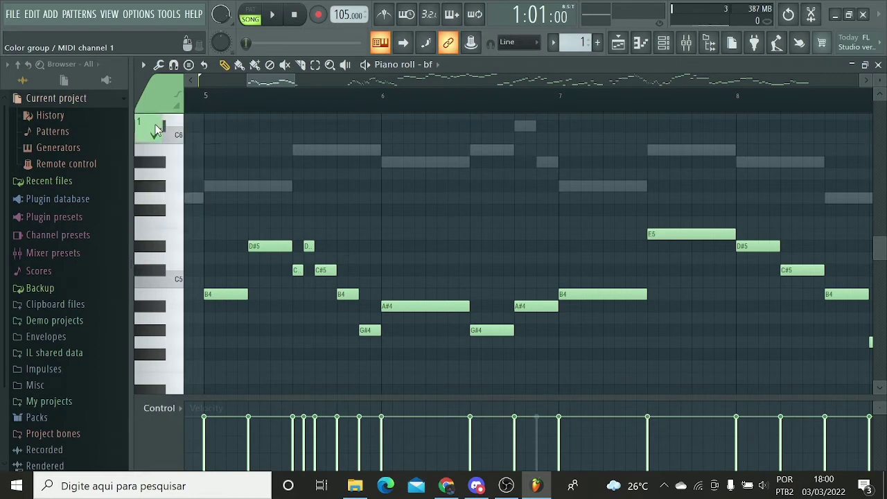
left_click(154, 131)
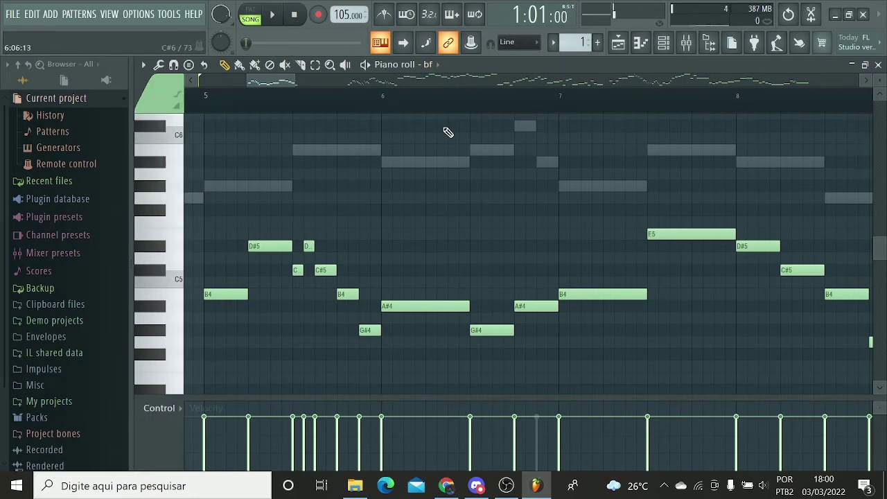
Step: Add a second Fruity Slicer channel with Auto-dump off and move its window over the channel rack
left_click(663, 42)
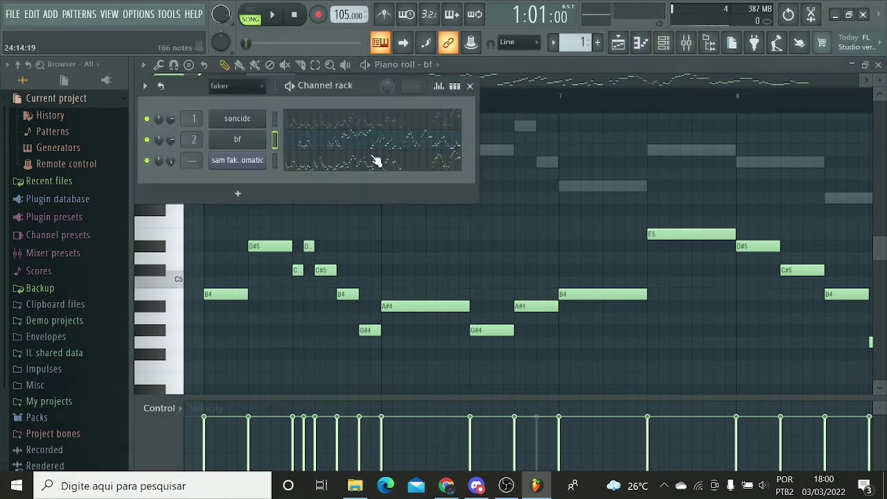
left_click(243, 193)
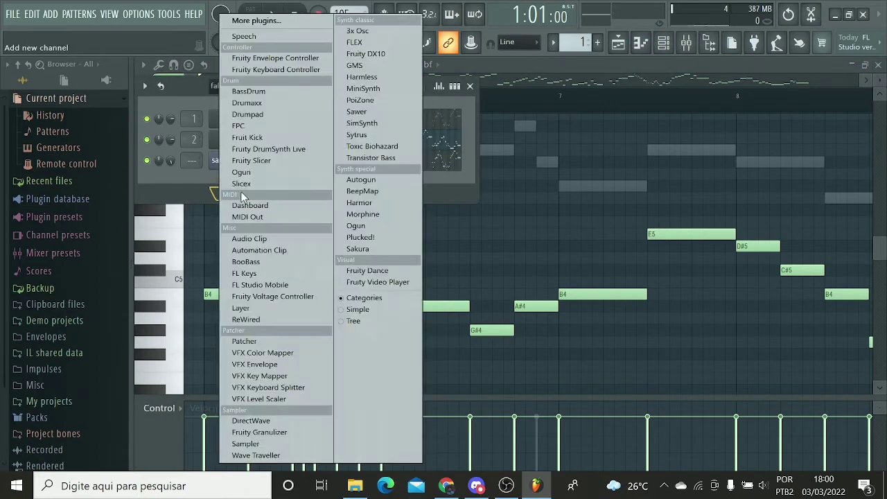
left_click(266, 163)
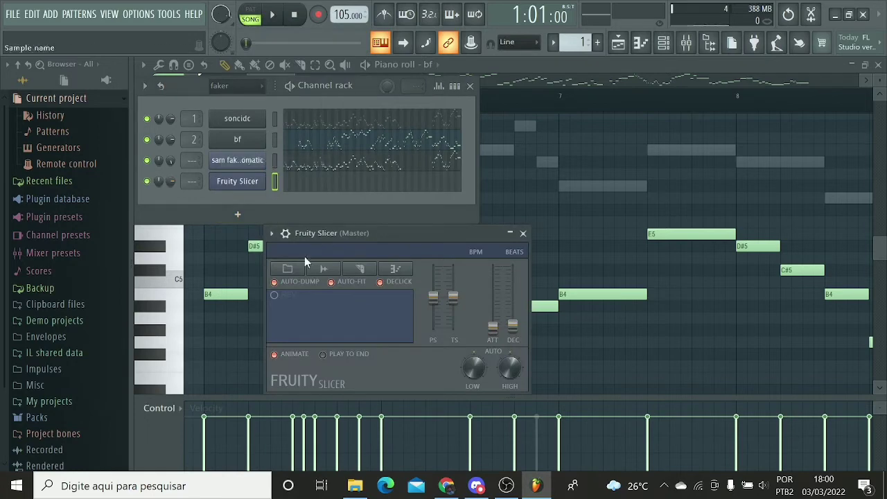
left_click_drag(323, 235, 201, 88)
Step: Load Sam_new_chromatic.mp3 from the Downloads folder into the new Fruity Slicer channel
left_click(355, 485)
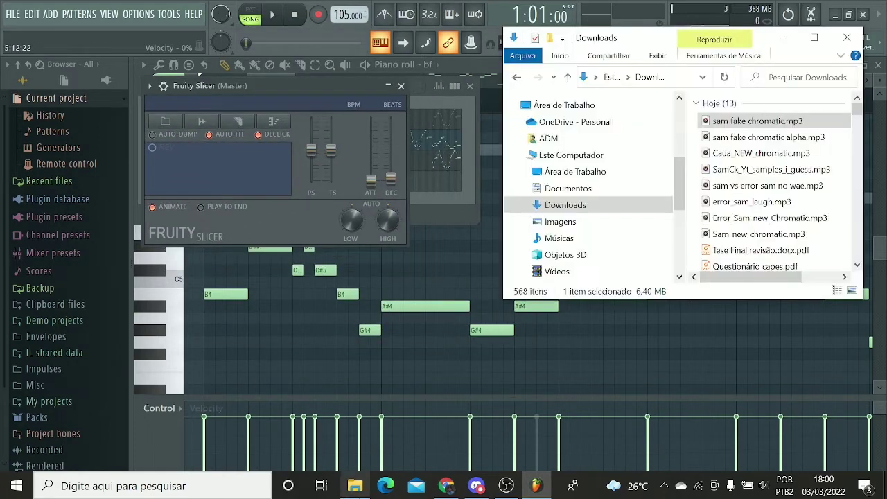
scroll(745, 228, "down", 1)
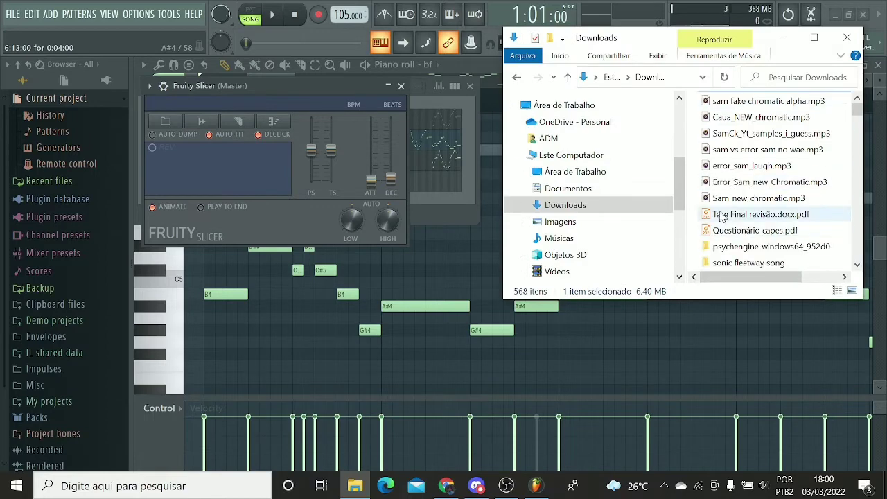
left_click_drag(740, 198, 251, 161)
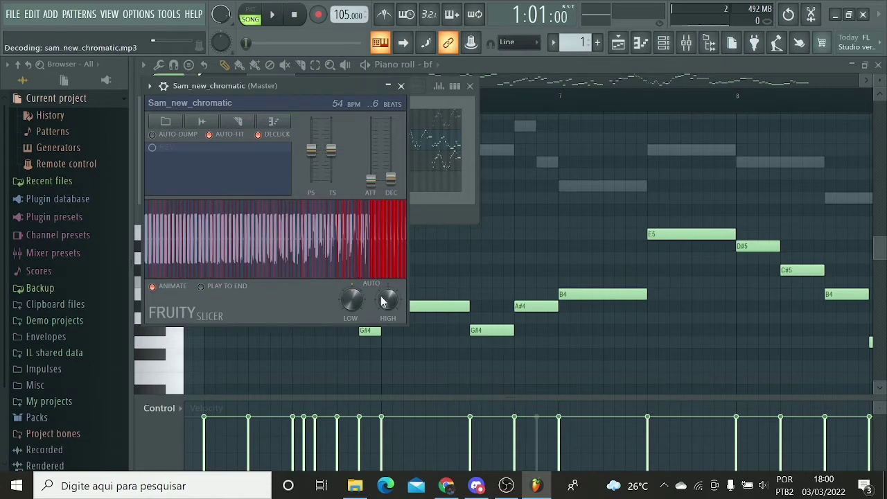
left_click(506, 485)
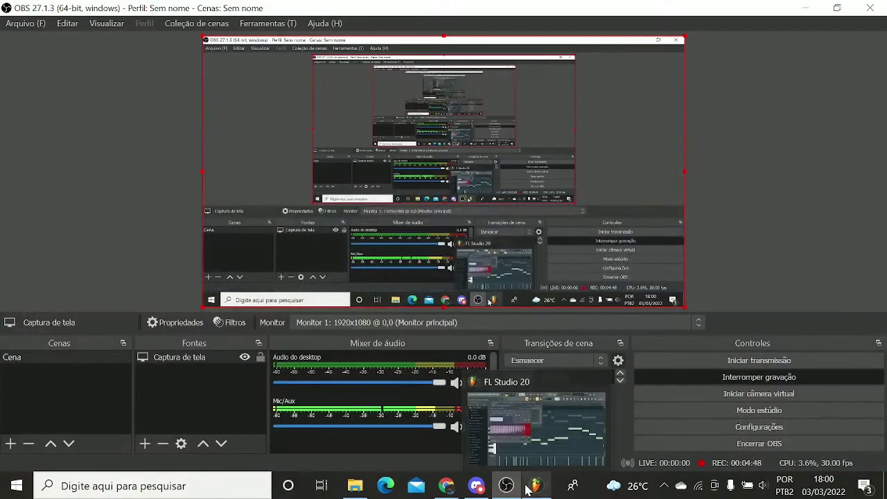
left_click(532, 486)
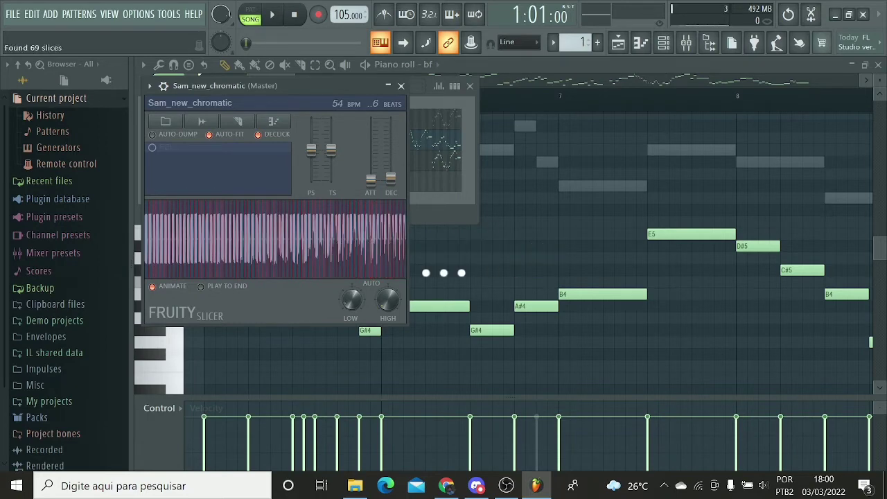
Step: Show the channel settings of Sam_new_chromatic and raise its volume to maximum
left_click(166, 88)
left_click_drag(307, 115, 308, 102)
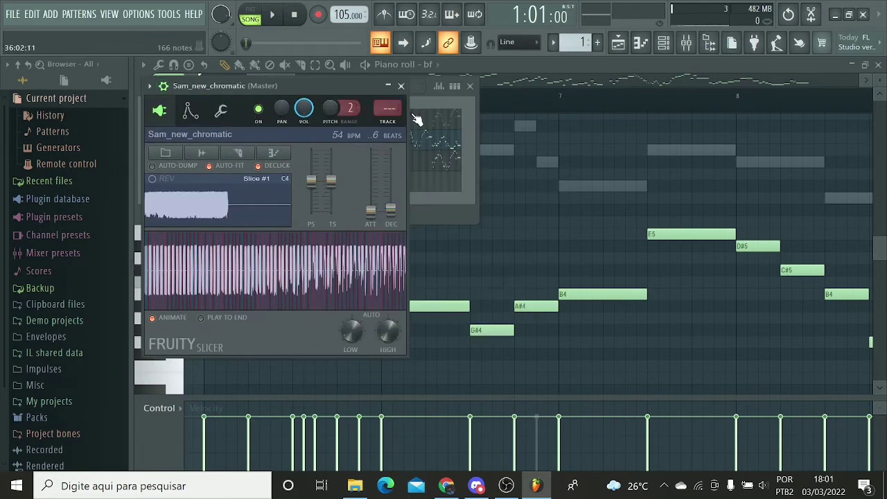
Step: Close the Sam_new_chromatic settings and channel rack, and mute all bf notes in the piano roll
left_click(401, 86)
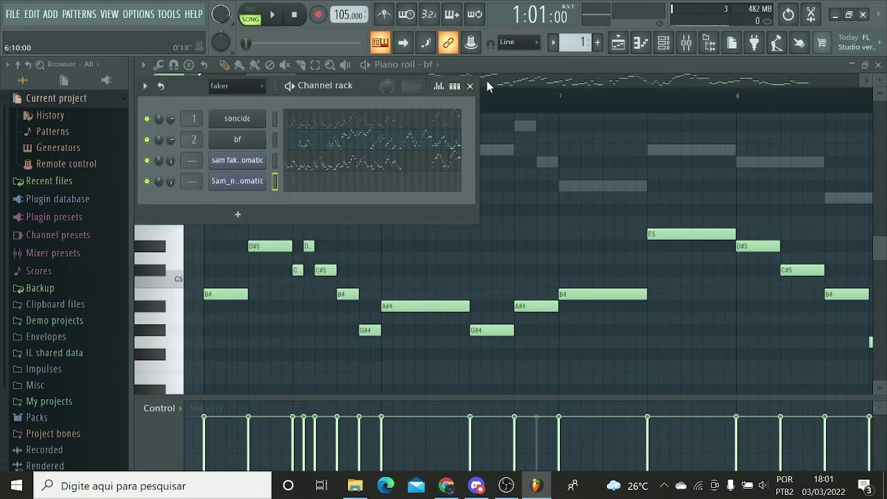
left_click(470, 86)
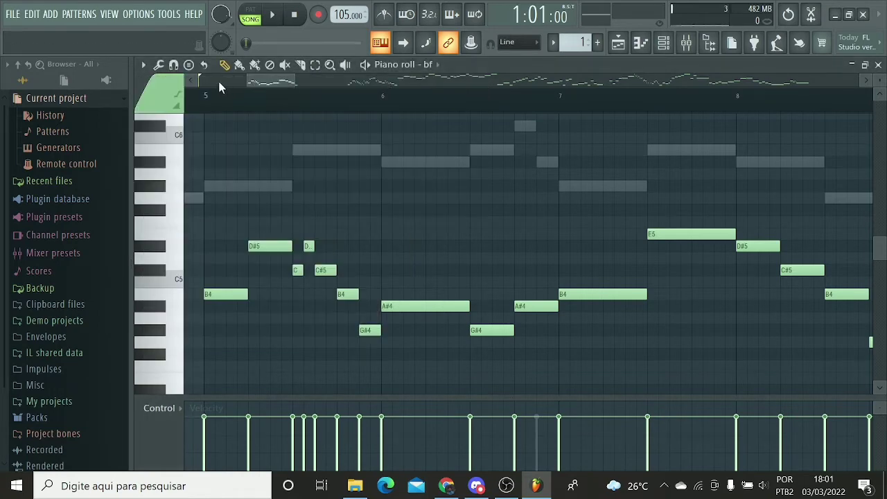
left_click(144, 66)
mouse_move(177, 92)
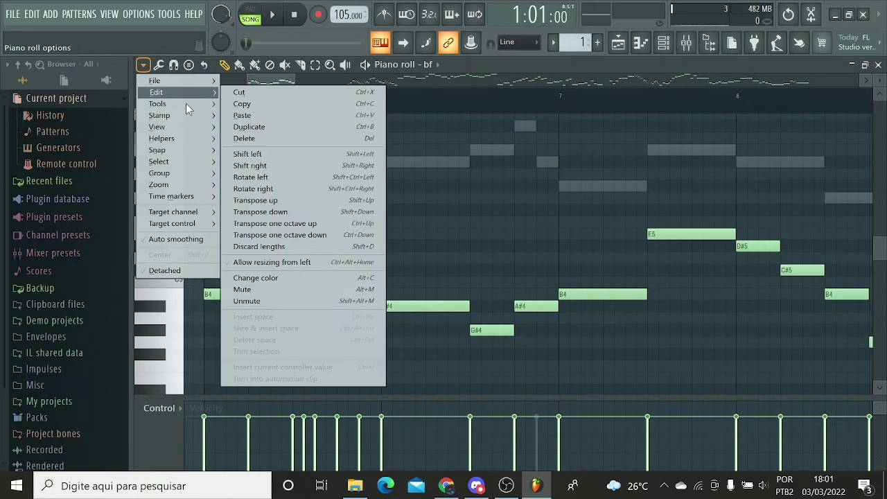
left_click(272, 289)
Step: Switch the piano roll to the Sam_new_chromatic channel, paste the bf notes into it, and deselect them
left_click(433, 65)
left_click(459, 115)
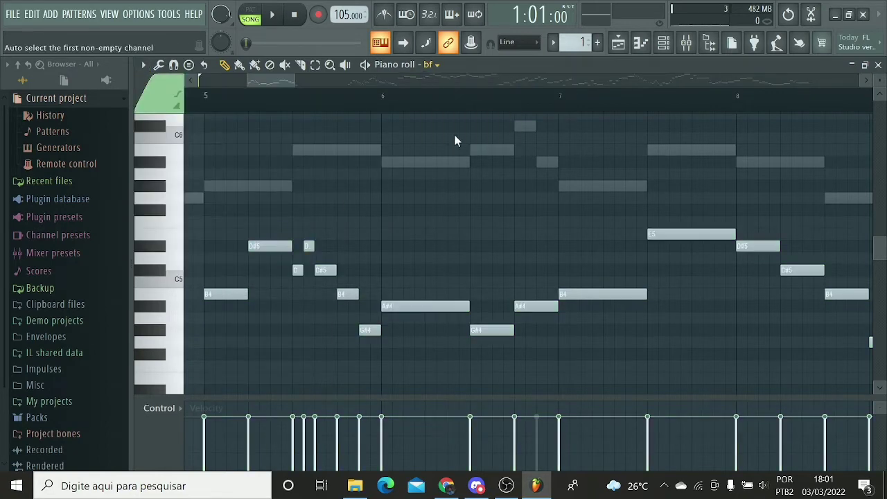
left_click(435, 64)
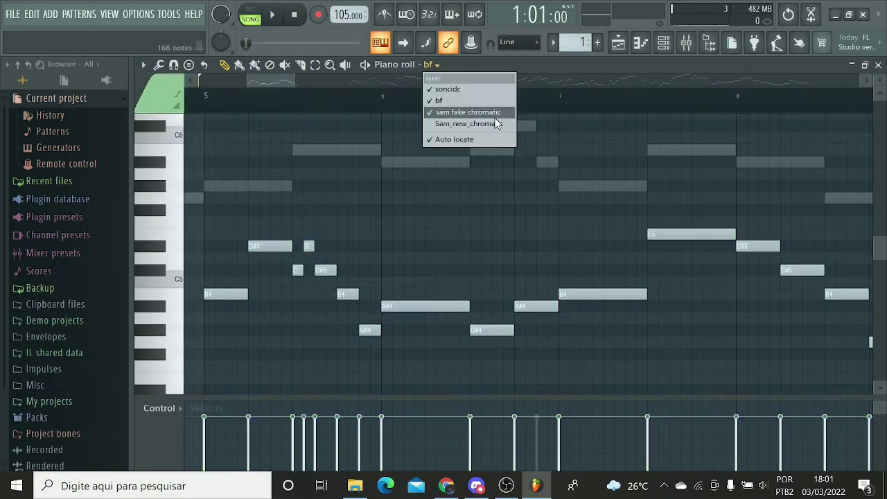
left_click(496, 124)
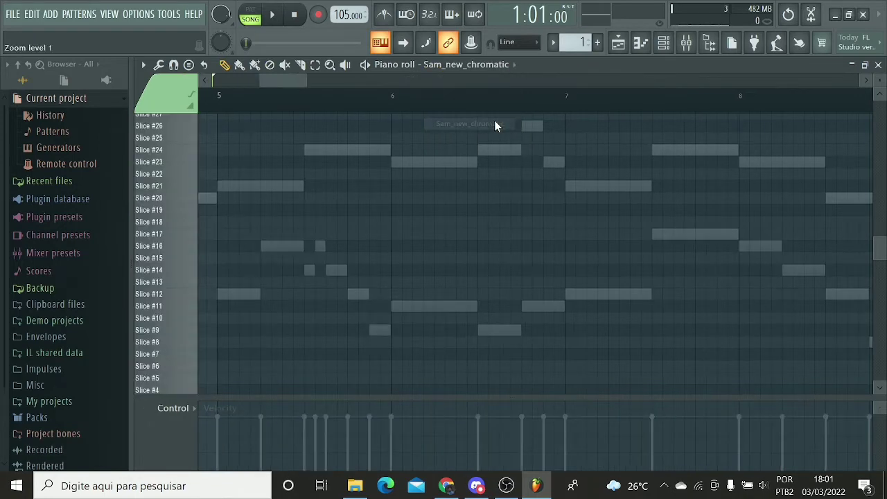
left_click(273, 28)
right_click(316, 65)
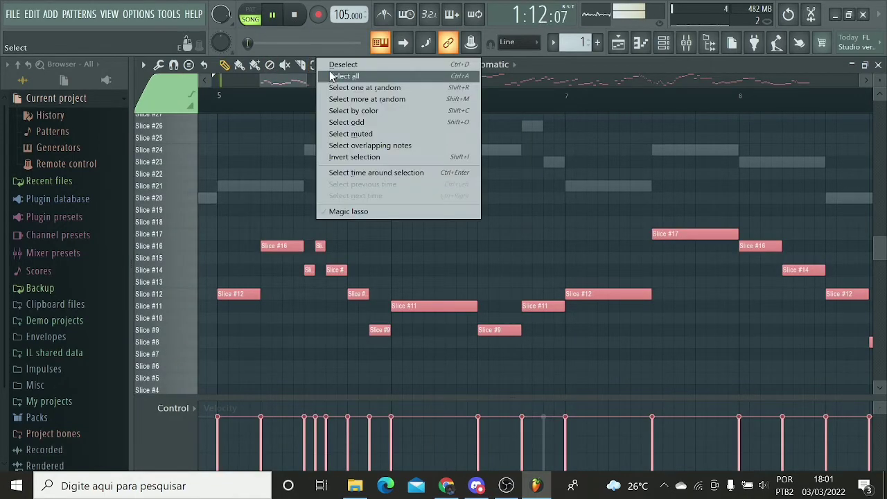
left_click(329, 73)
Step: Listen to the song until the Sam_new_chromatic notes start at bar 5, pause, and close the piano roll
scroll(331, 99, "down", 5)
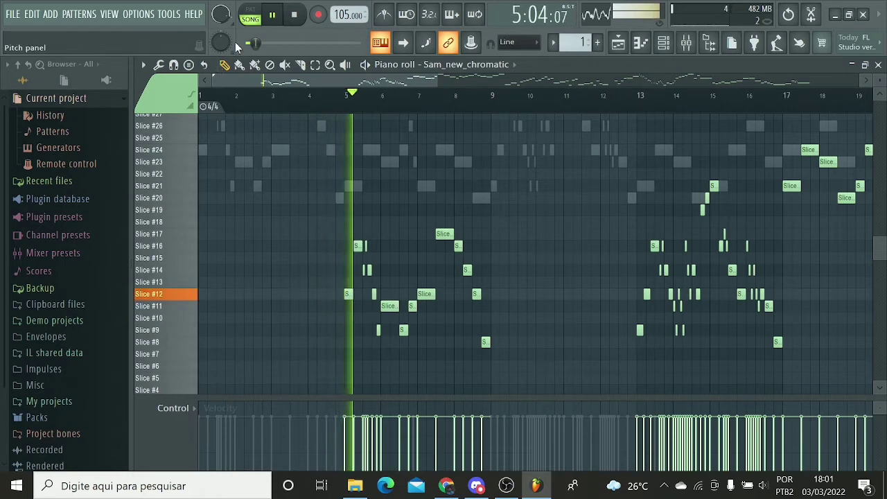
left_click(272, 15)
left_click(878, 64)
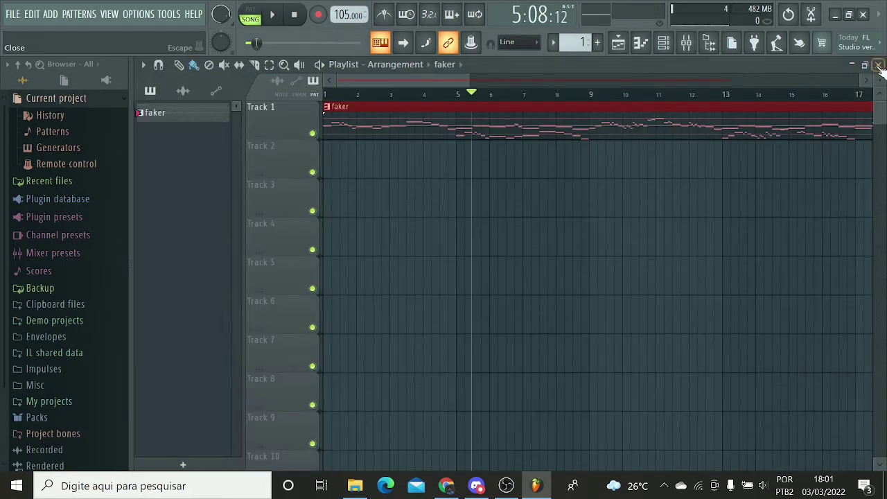
Step: Add the Faker (Instrumental) [FNF] VS SonicEXE OS mp3 from the Videos folder to the start of playlist track 2
left_click(355, 485)
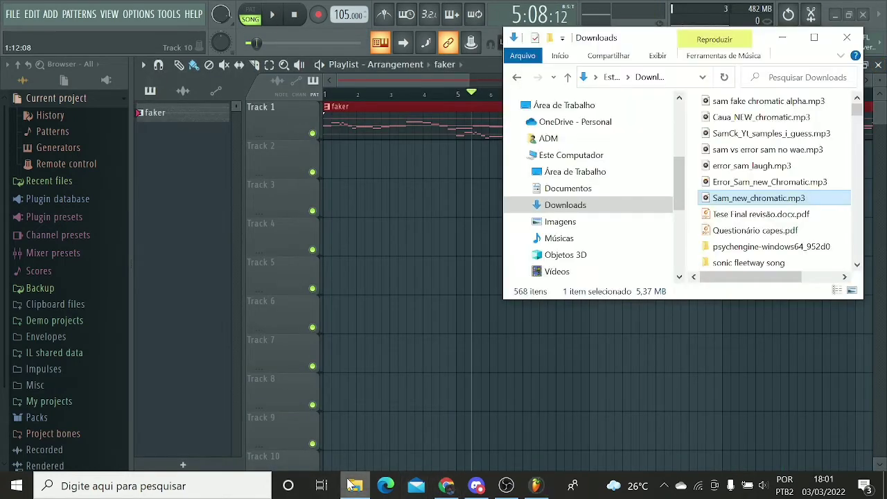
left_click(584, 273)
scroll(778, 147, "down", 3)
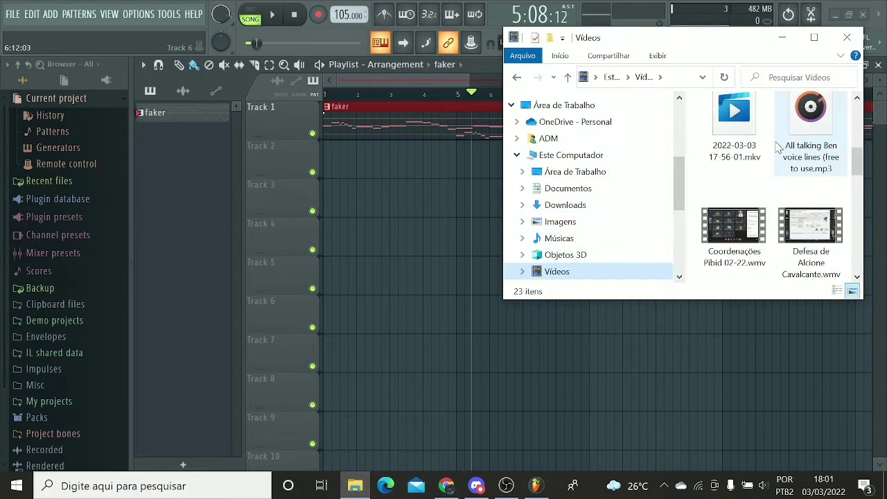
scroll(778, 147, "down", 3)
left_click_drag(734, 208, 326, 165)
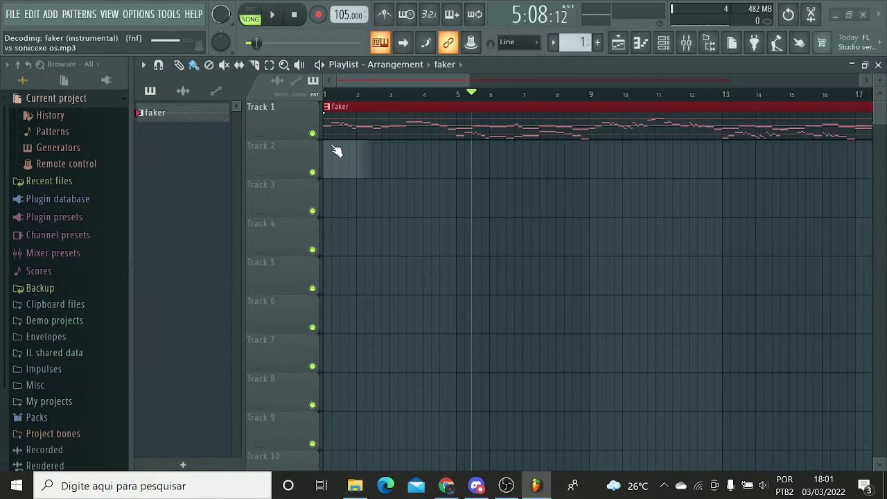
Step: Trim the leading silence off the Faker (Instrumental) clip and move the clip to the start of track 2
scroll(333, 97, "up", 10)
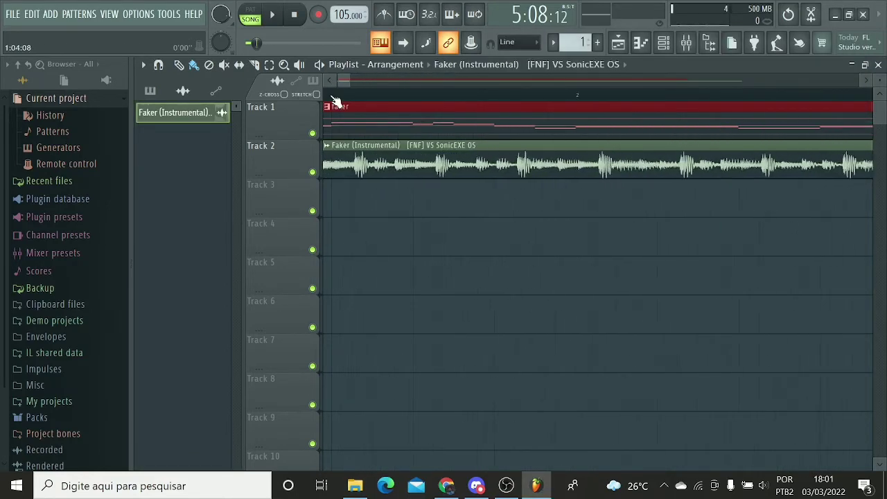
scroll(334, 93, "up", 4)
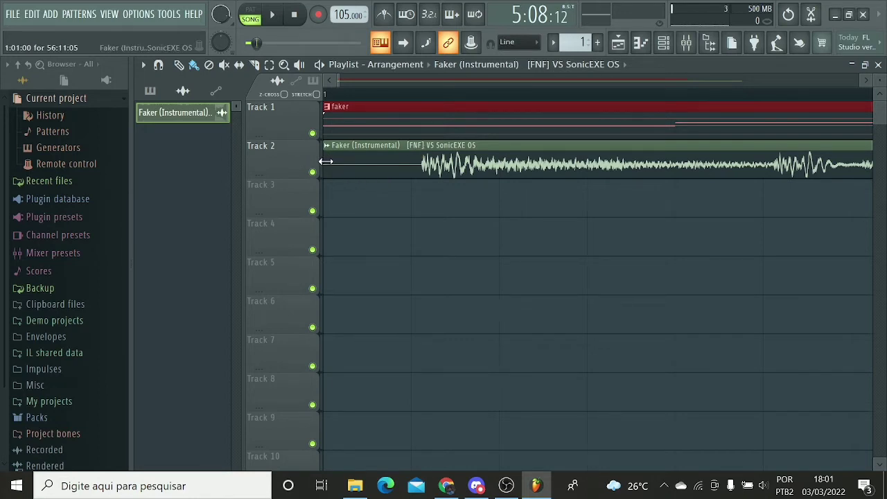
left_click_drag(326, 161, 397, 132)
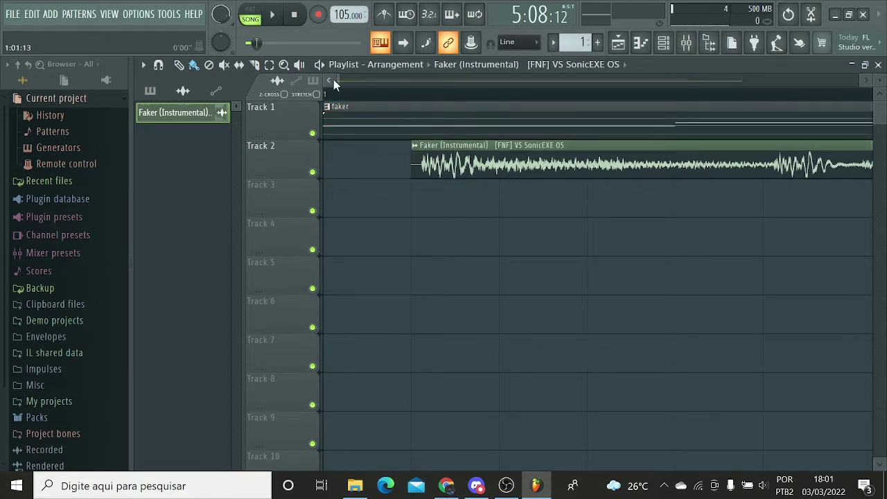
scroll(368, 95, "up", 1)
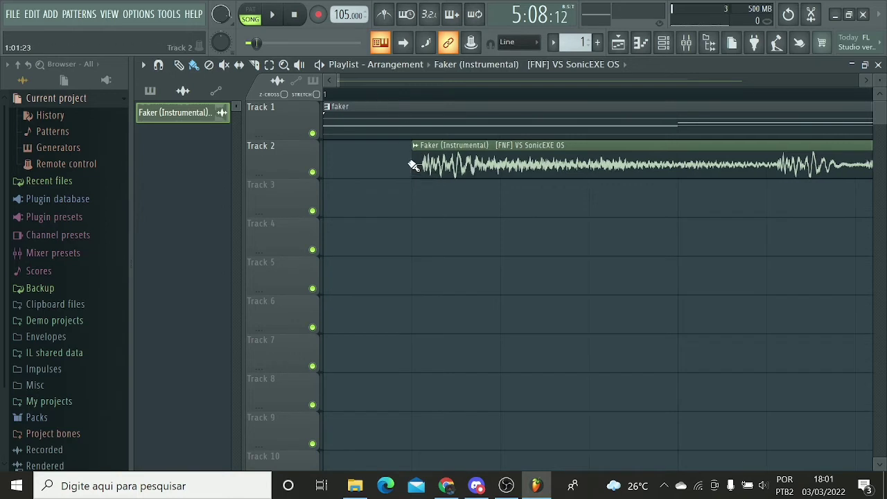
left_click_drag(414, 160, 427, 141)
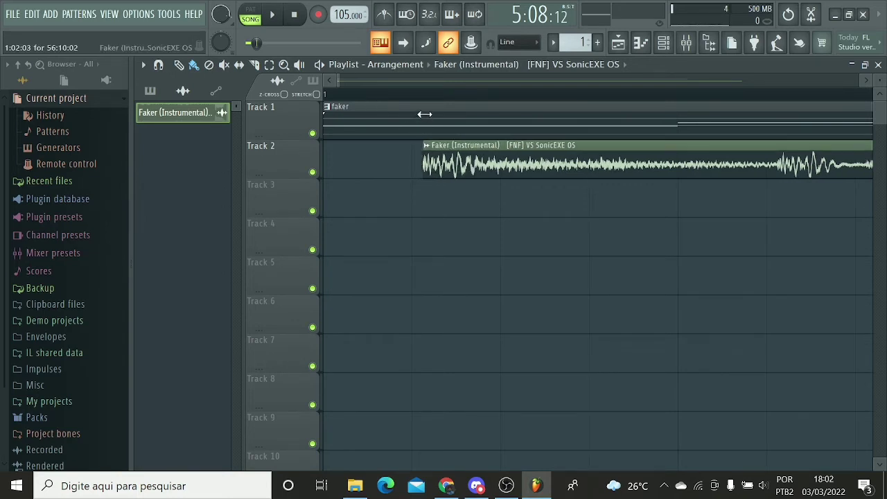
left_click_drag(439, 147, 339, 147)
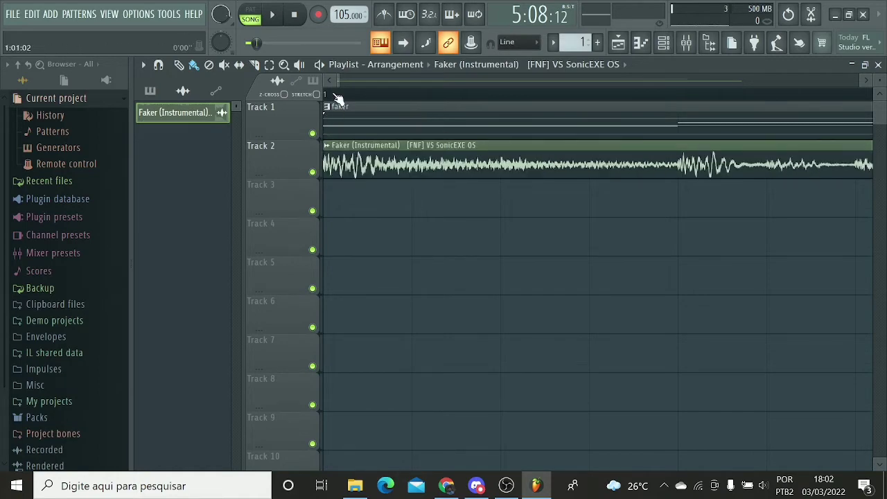
Step: Listen to the song with the instrumental from bar 5 and check the instrumental clip's channel settings
scroll(337, 97, "down", 5)
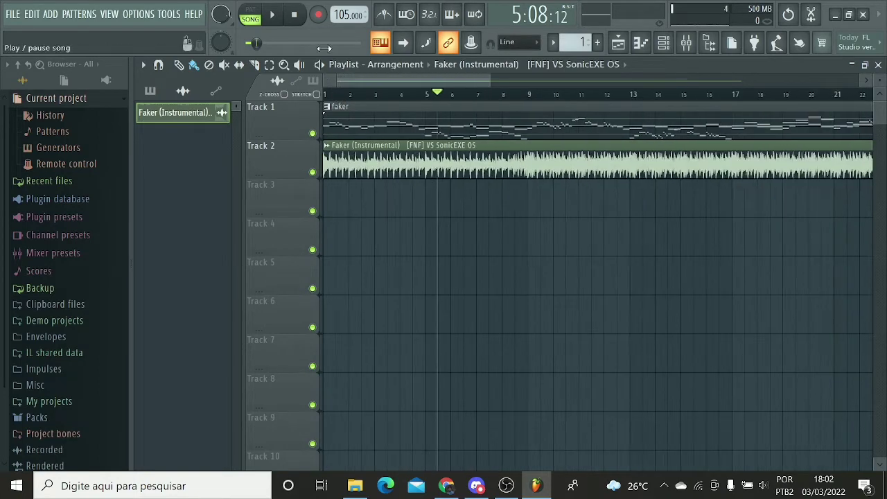
left_click(276, 16)
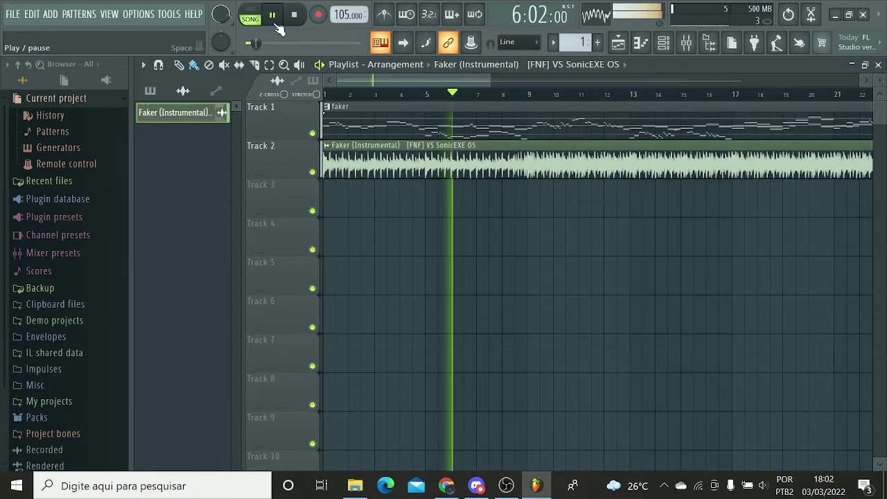
left_click(276, 16)
left_click(328, 151)
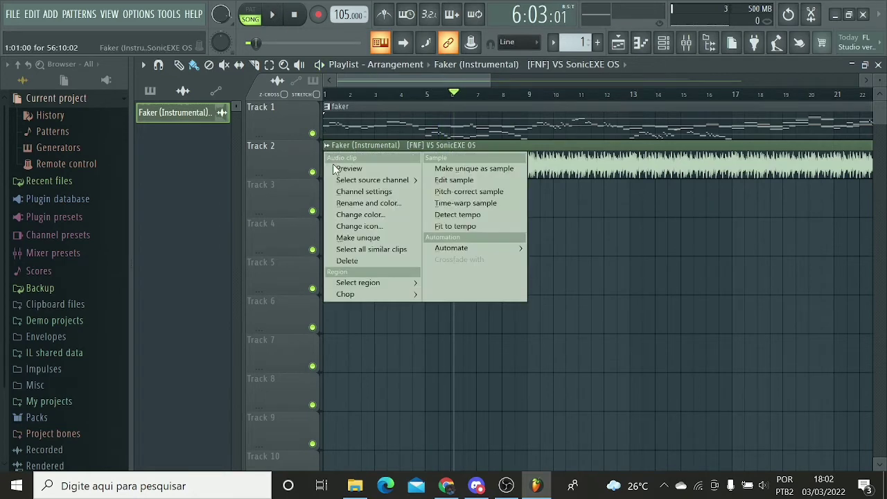
left_click(360, 191)
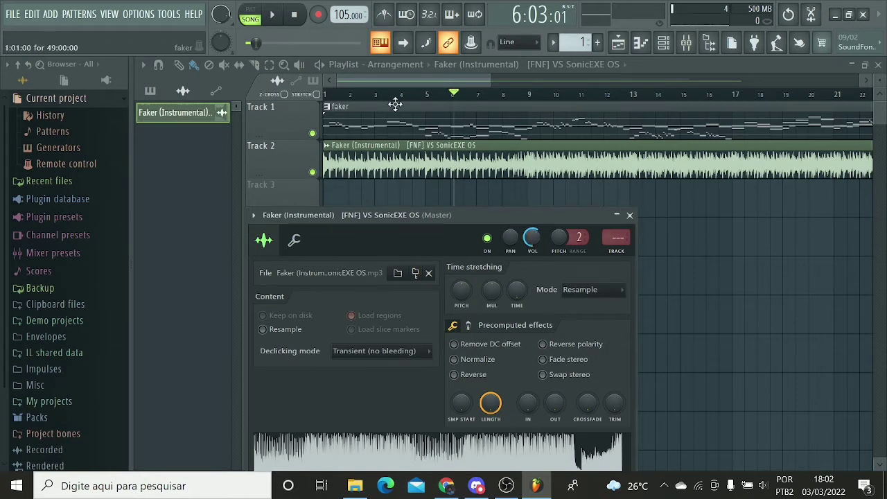
left_click(273, 16)
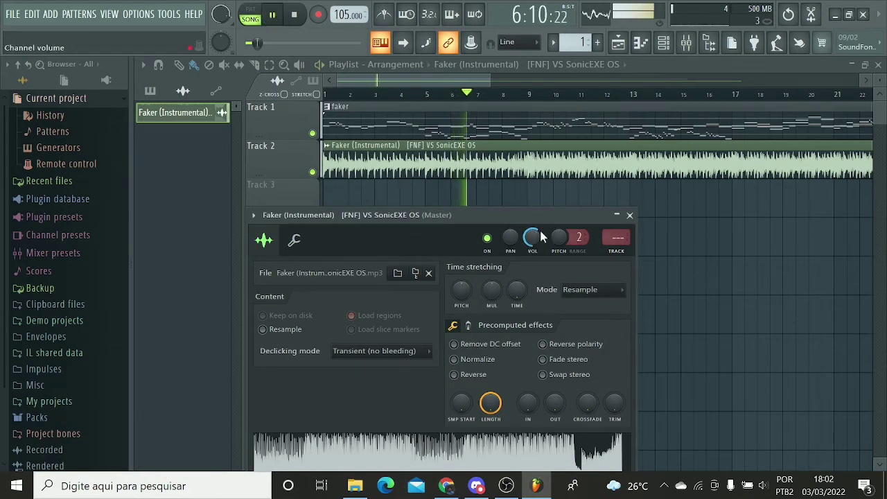
left_click(630, 215)
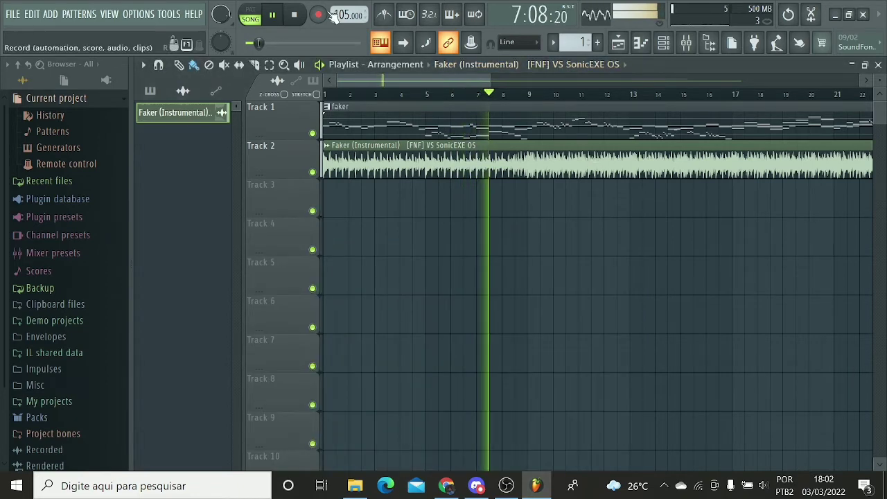
Step: Replay the song, show all channels in the channel rack, and make sam fake chromatic cut itself with Cut 3 and By 3
left_click(297, 18)
left_click(277, 22)
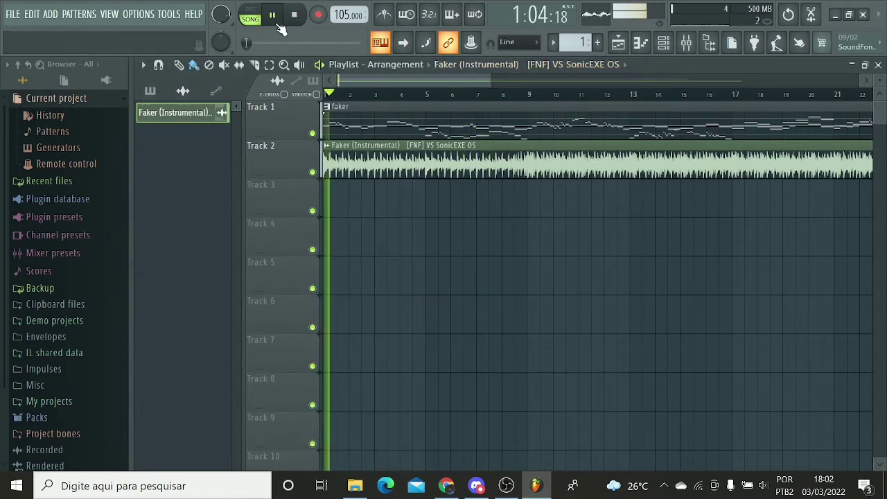
left_click(663, 47)
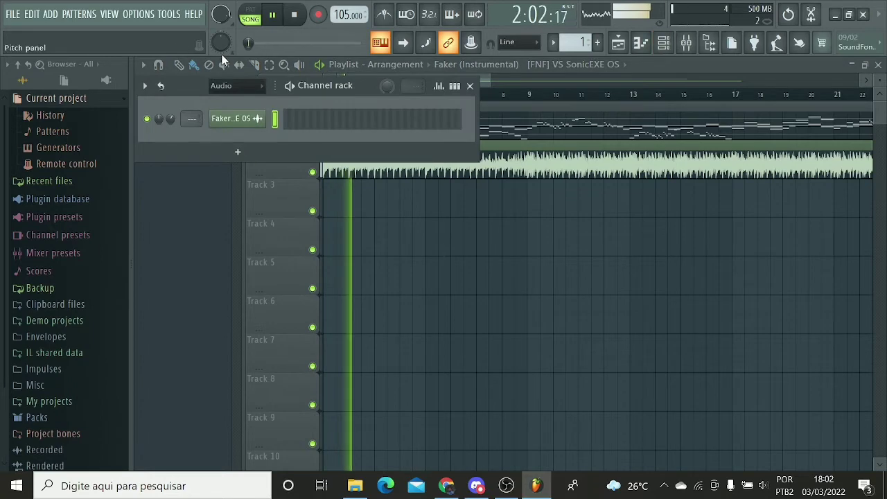
left_click(236, 85)
left_click(244, 100)
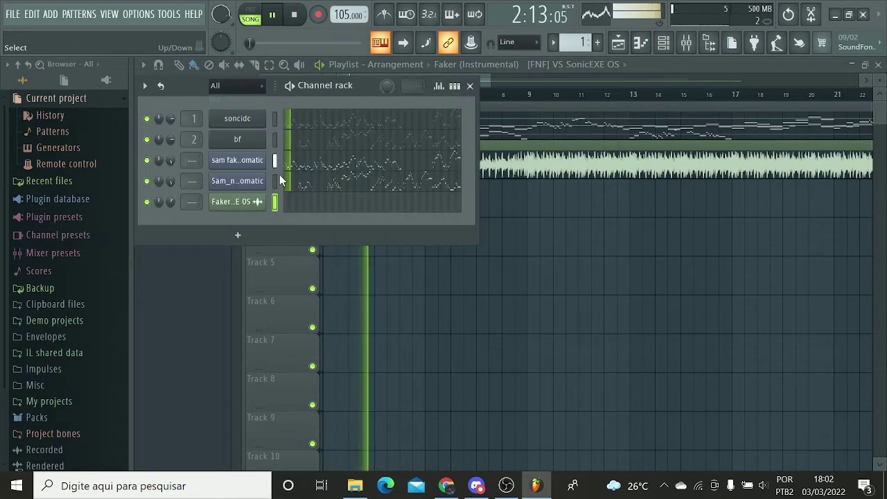
left_click(235, 161)
left_click(215, 132)
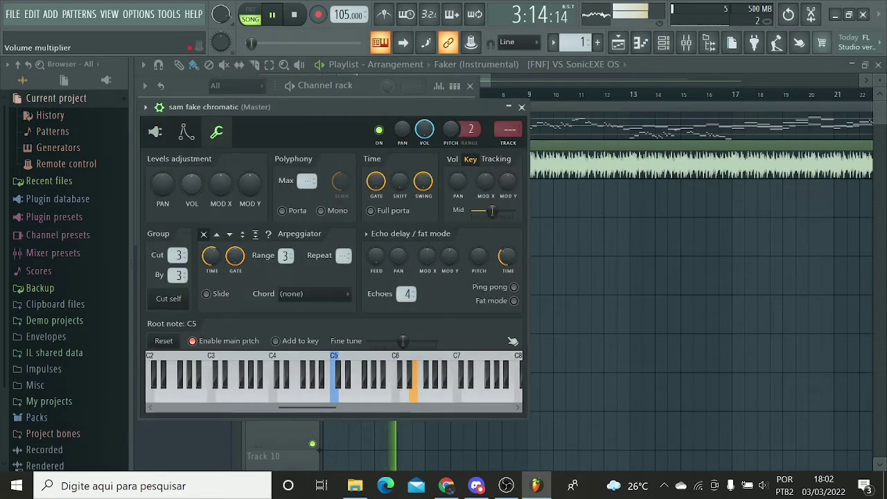
left_click(523, 107)
Step: Make Sam_new_chromatic cut itself with Cut 4 and By 4, and close its settings and the channel rack
left_click(270, 180)
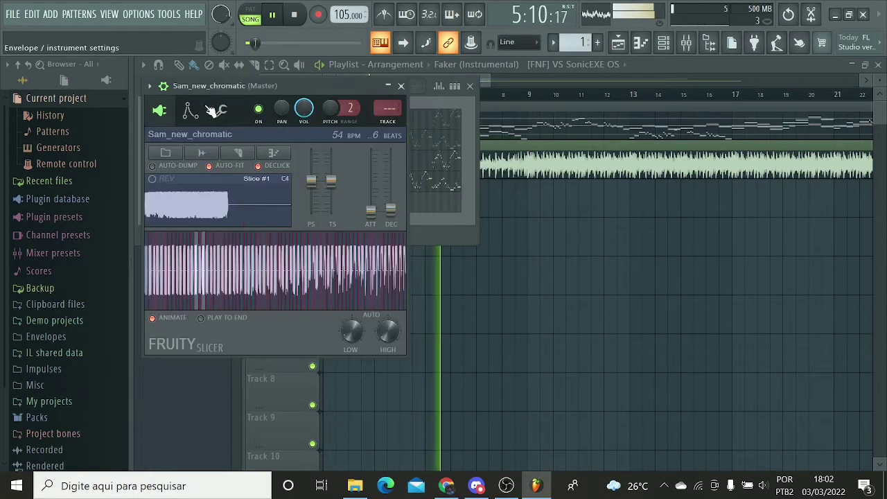
left_click(215, 111)
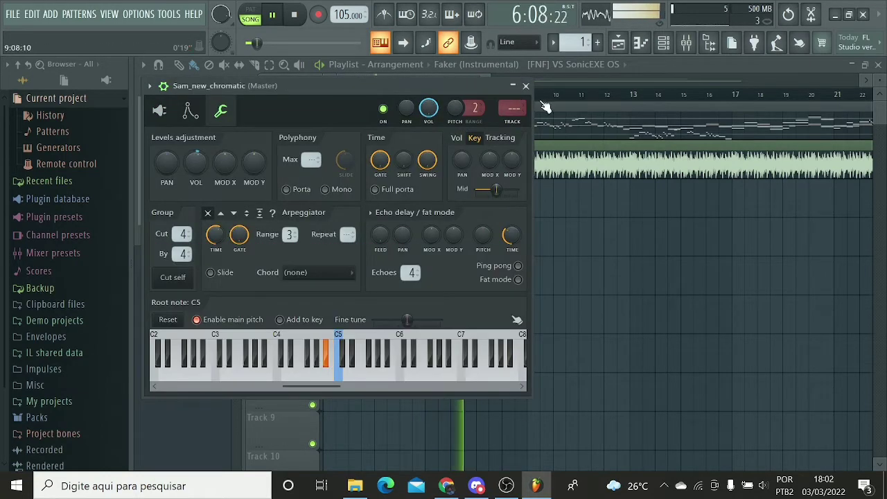
left_click(526, 86)
left_click(473, 86)
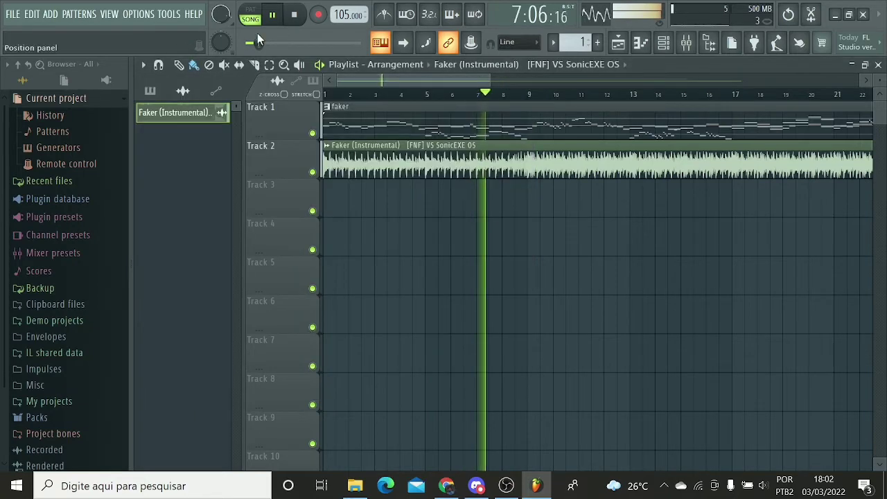
Step: Replay the song from the start to check the vocals against the instrumental, and bring up the channel rack
left_click(293, 17)
key("space")
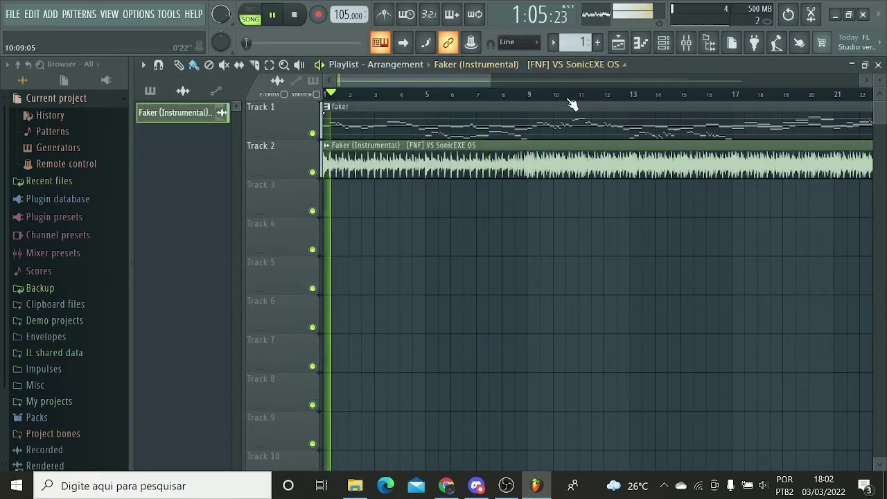
left_click(295, 17)
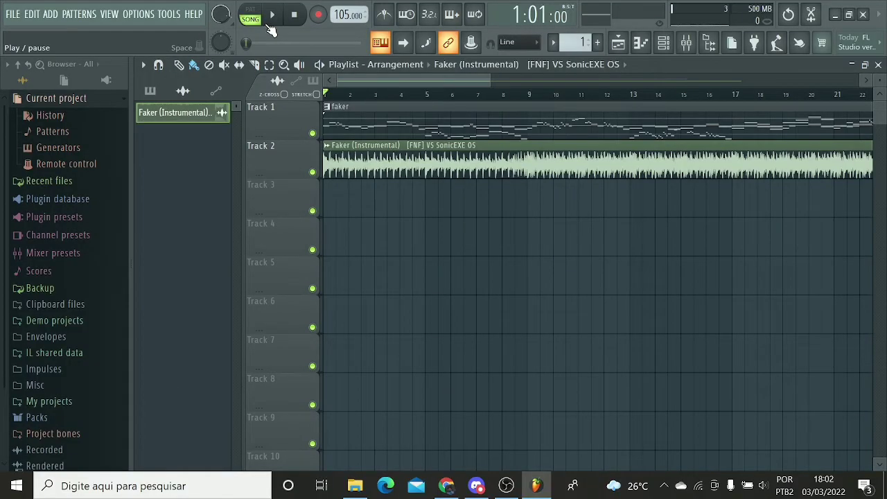
left_click(275, 16)
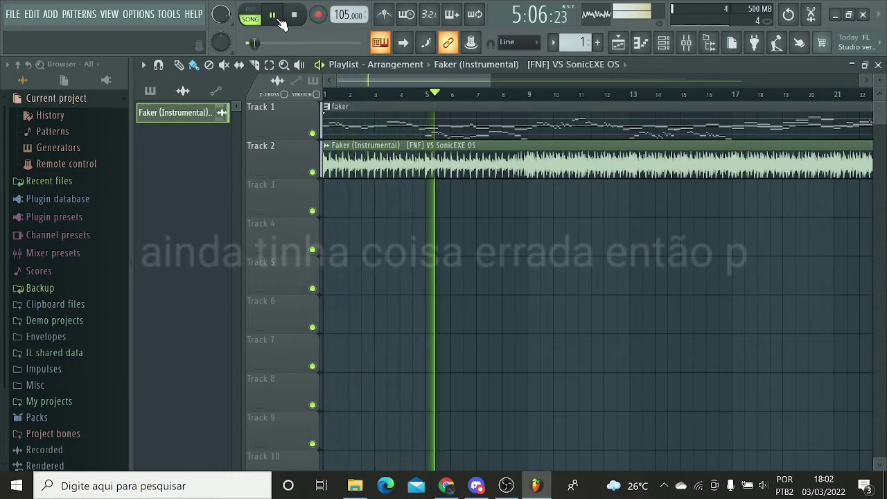
left_click(664, 43)
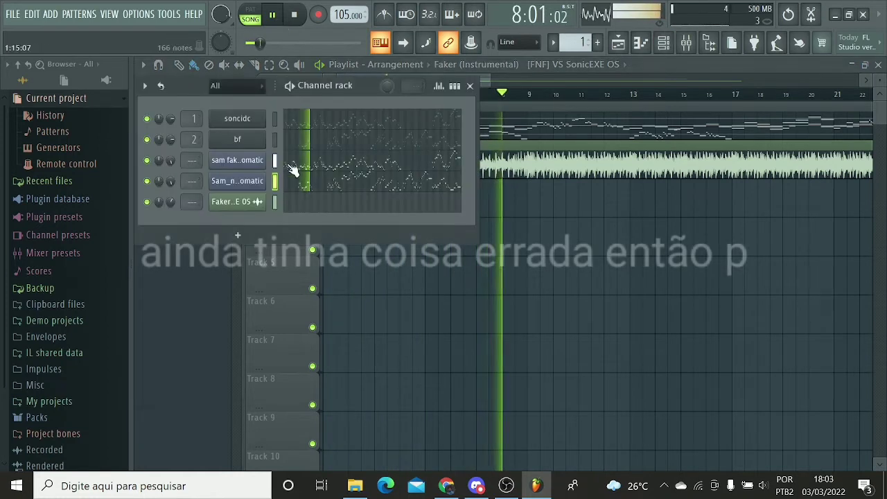
Step: Close the channel rack and stop the song, returning to its start
left_click(242, 181)
left_click(525, 86)
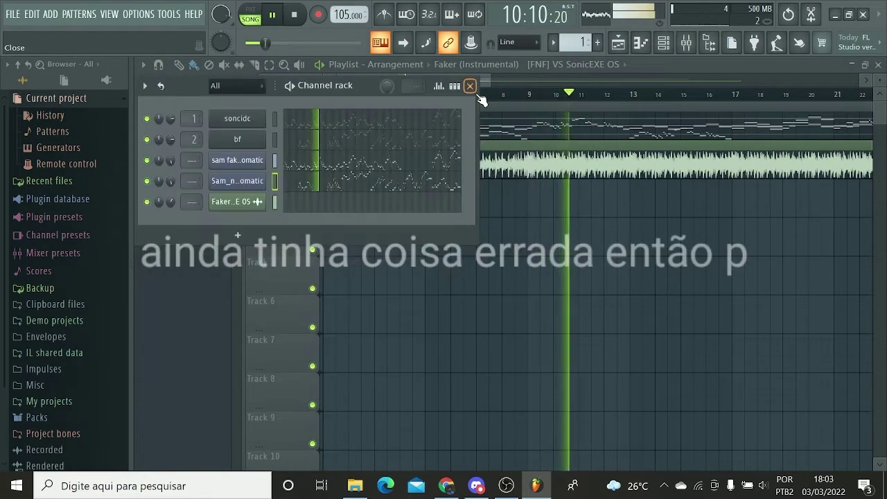
left_click(470, 86)
left_click(451, 95)
left_click(274, 17)
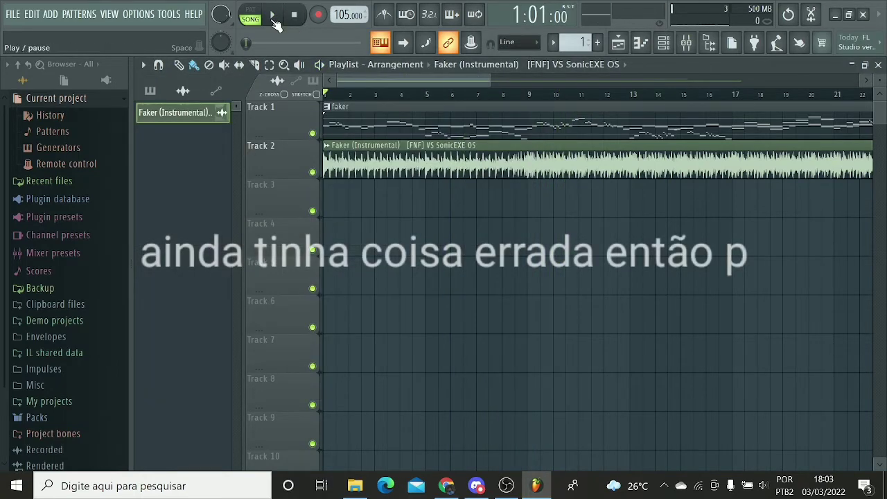
left_click(669, 100)
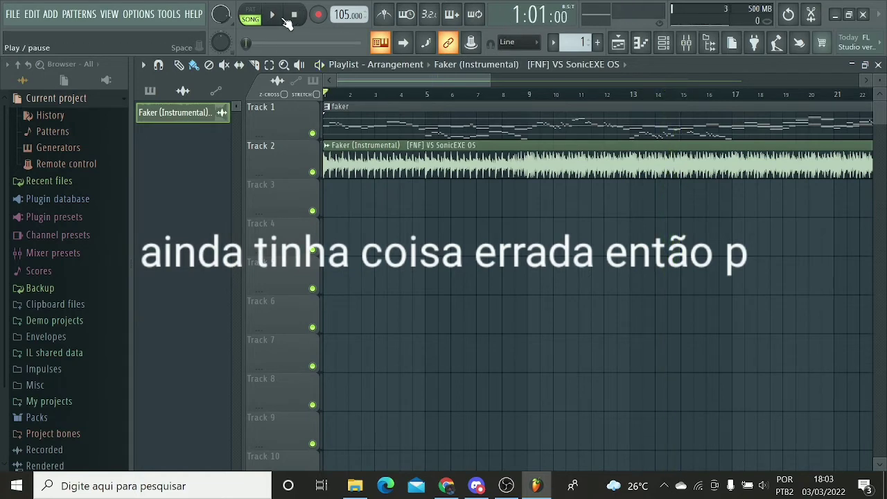
Step: Play the song from the start with the whole faker arrangement in view, and stop playback
left_click(287, 21)
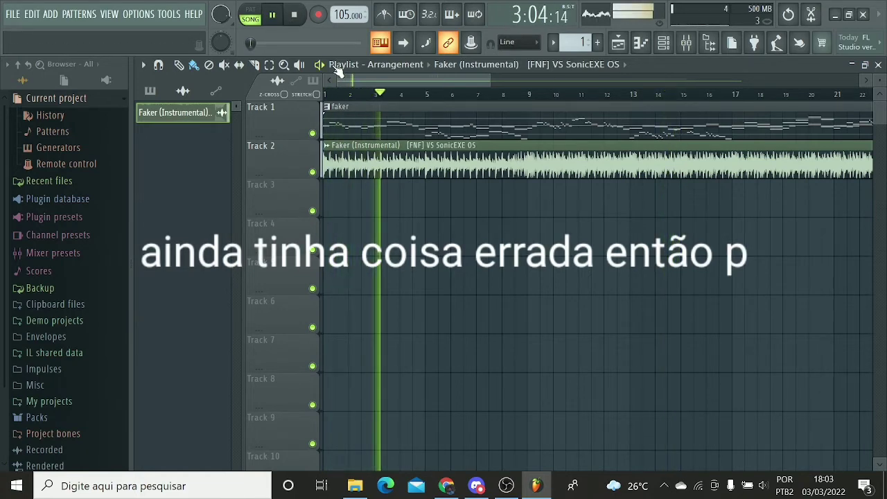
scroll(472, 99, "down", 8)
scroll(473, 99, "up", 3)
left_click_drag(499, 82, 360, 84)
scroll(358, 98, "down", 2)
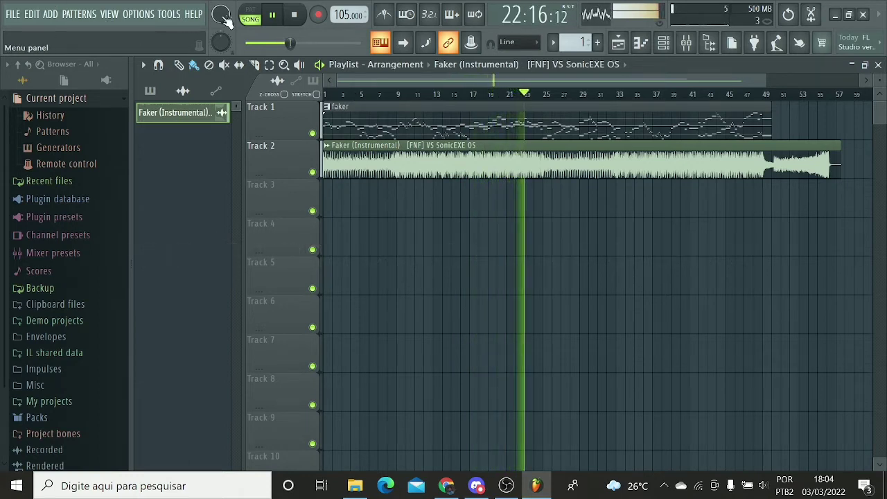
left_click(303, 15)
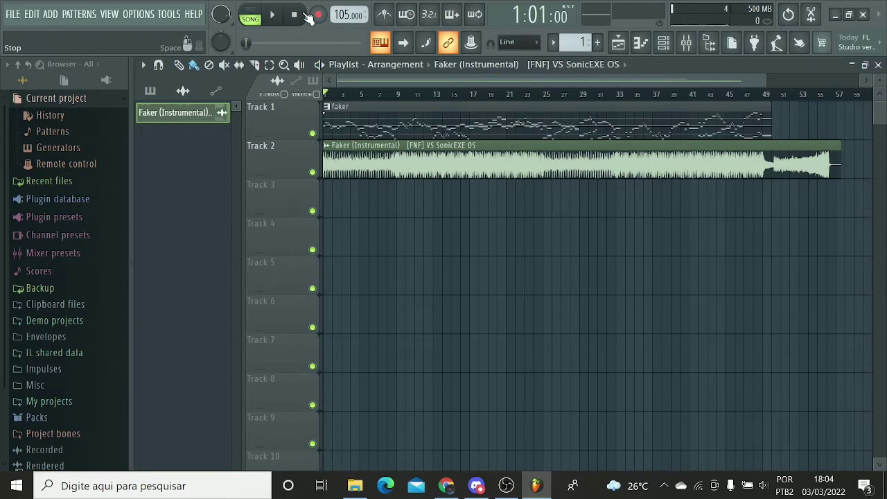
Step: Open the faker pattern's notes for sam fake chromatic and add a one-bar Slice #1 note at bar 49
left_click(330, 109)
left_click(350, 151)
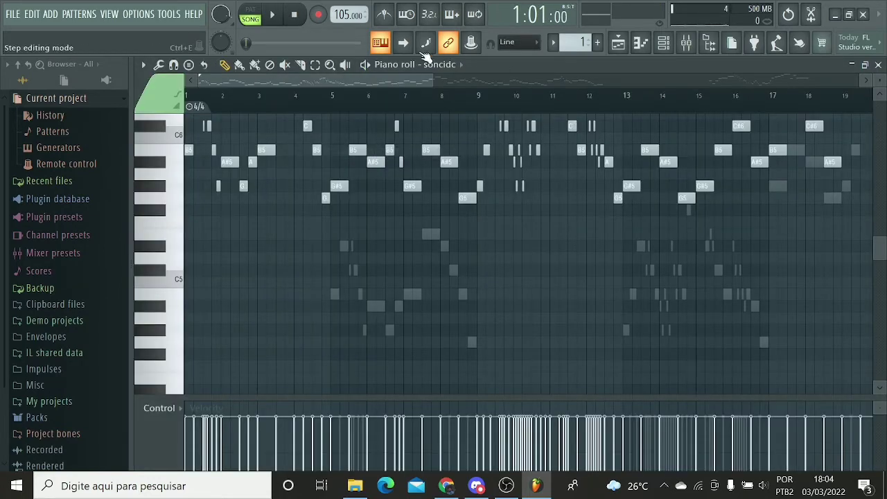
left_click(426, 64)
left_click(459, 137)
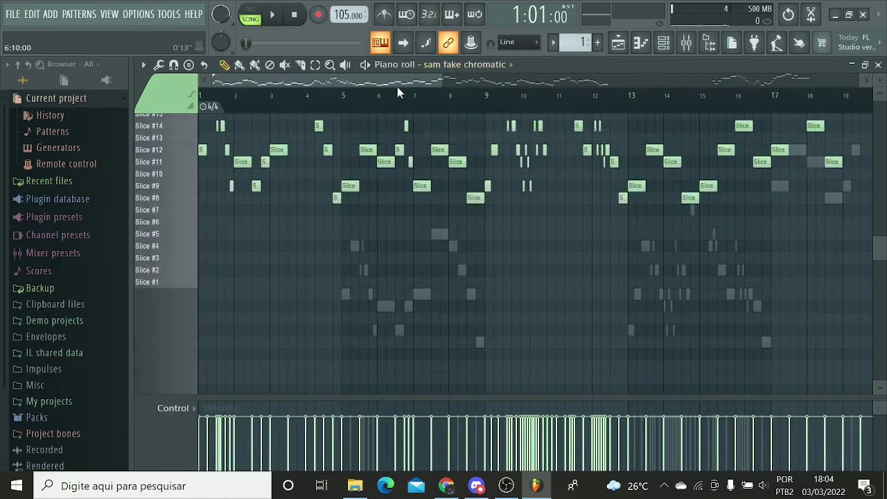
left_click_drag(403, 81, 825, 78)
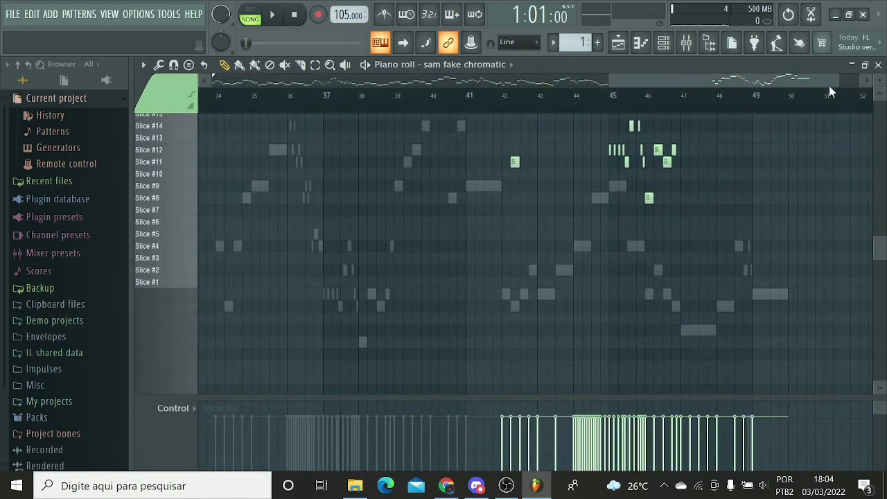
scroll(835, 96, "up", 5)
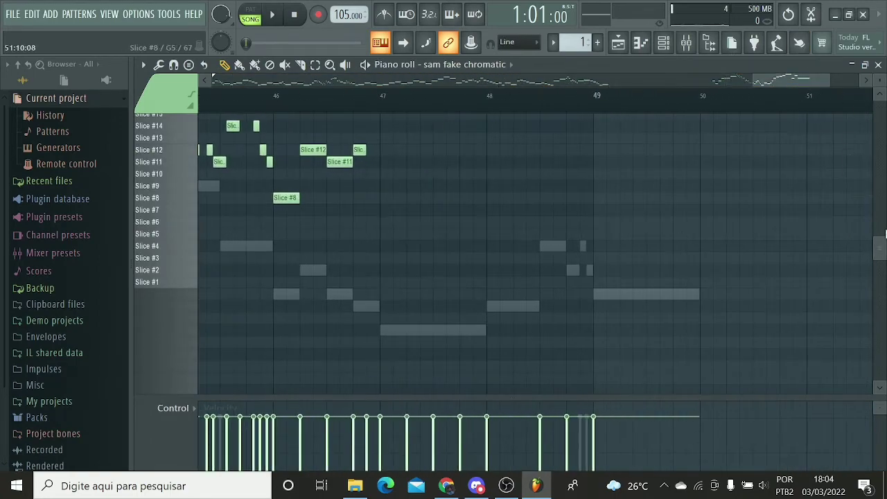
left_click_drag(882, 213, 876, 212)
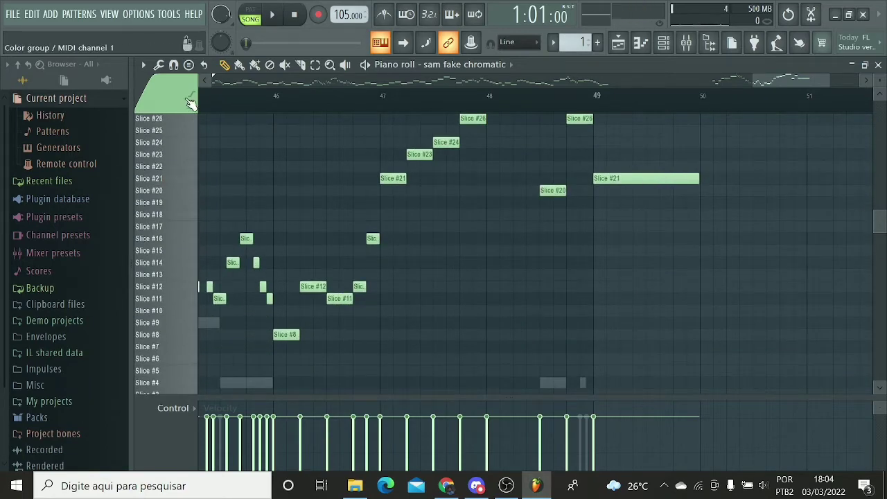
left_click_drag(593, 276, 594, 325)
Step: Add a one-bar Slice #1 note at bar 49 of Sam_new_chromatic and play the ending from there
left_click(404, 68)
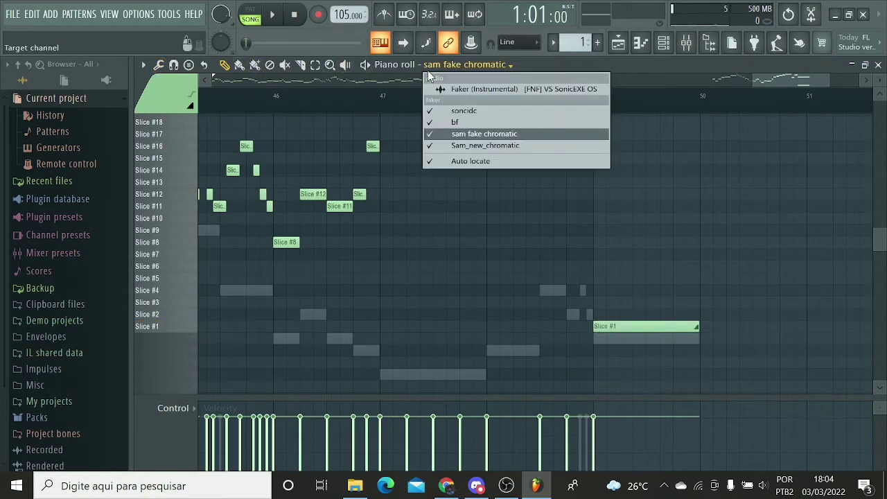
left_click(487, 148)
scroll(644, 346, "down", 6)
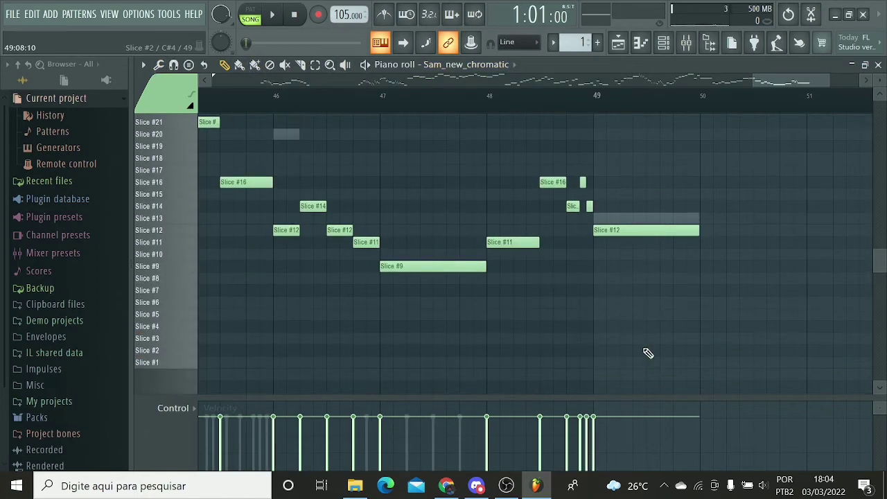
left_click(594, 255)
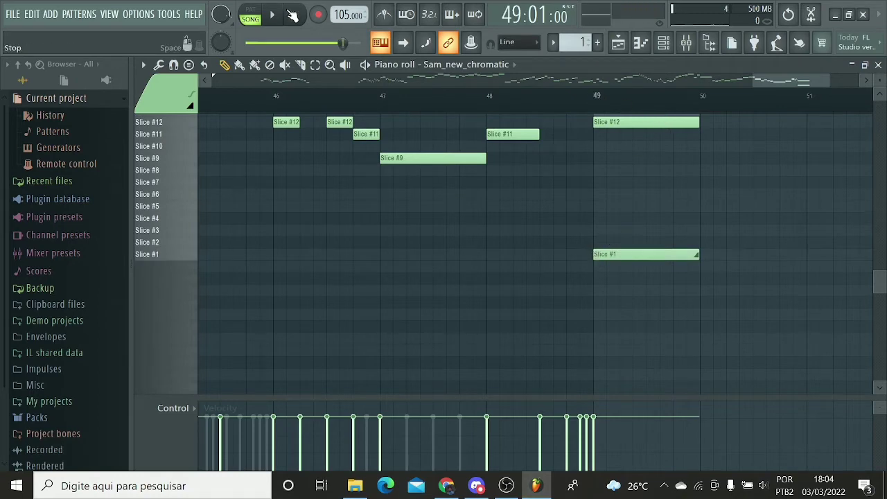
left_click(276, 14)
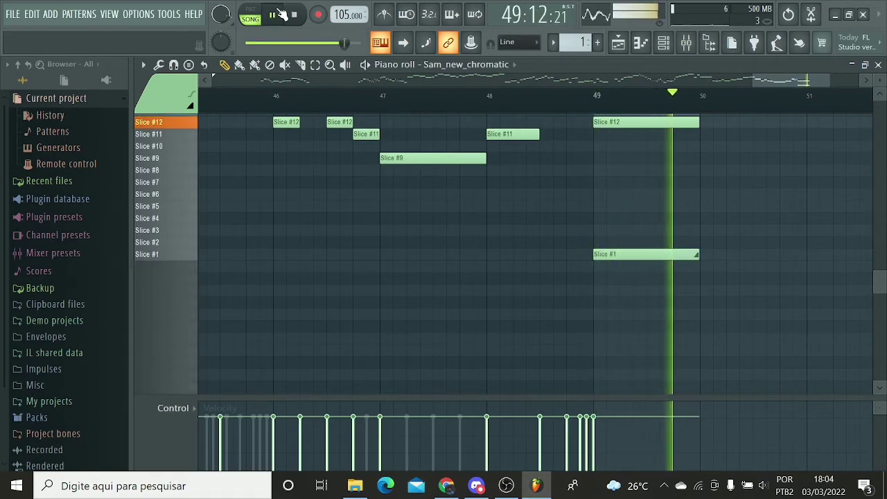
left_click(277, 13)
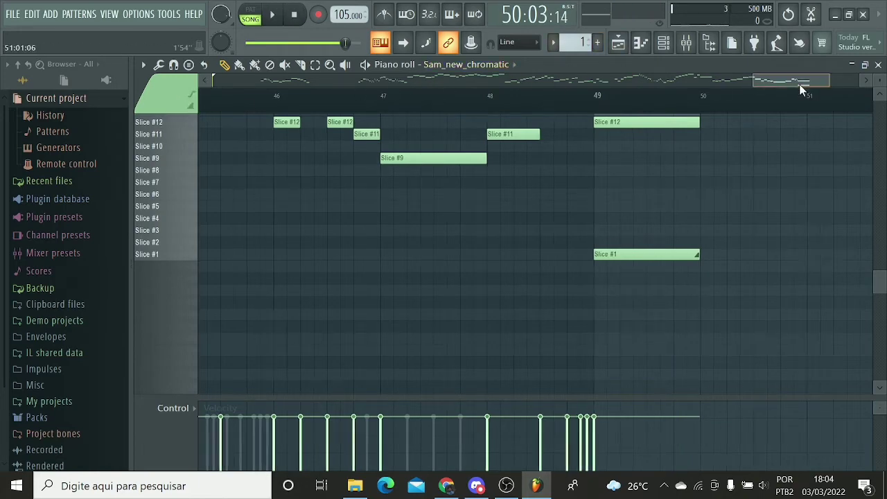
Step: Try all Sam_new_chromatic notes an octave higher, restore their pitch, listen from bar 5, and clear the selection
left_click_drag(799, 83, 210, 48)
scroll(383, 215, "up", 3)
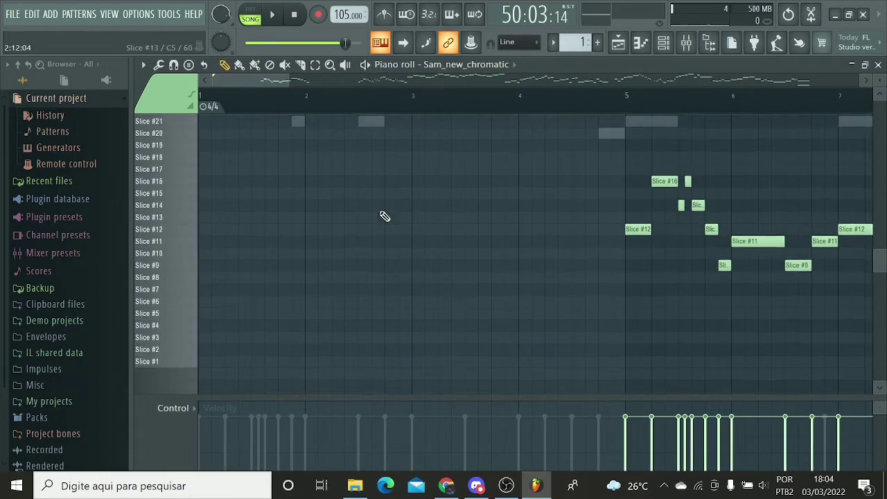
key("ctrl+a")
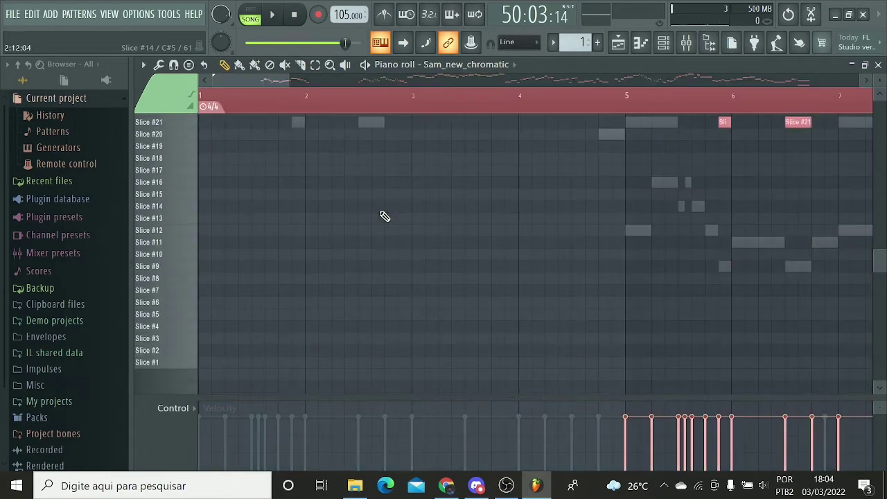
key("ctrl+Up")
key("ctrl+Down")
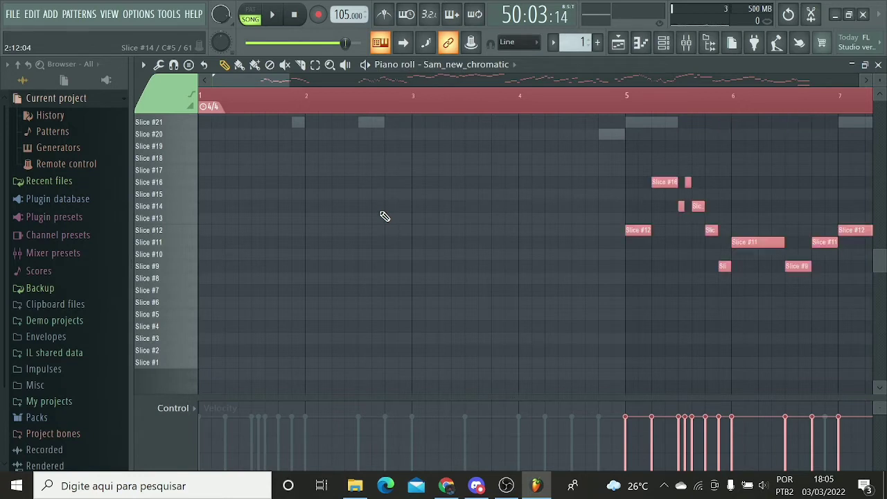
key("ctrl+Up")
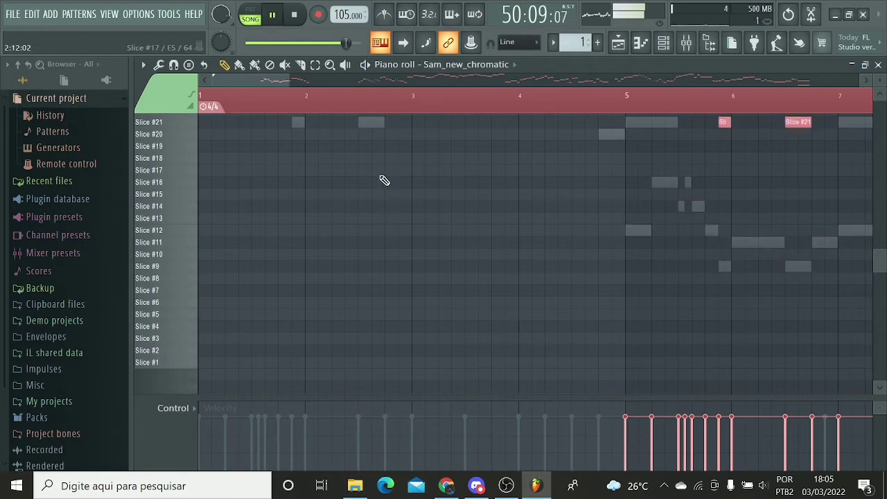
key("ctrl+Down")
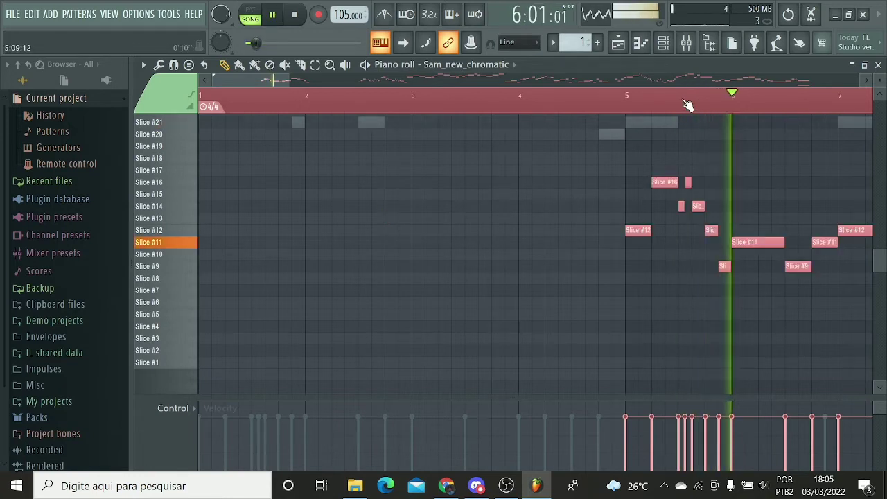
left_click(272, 15)
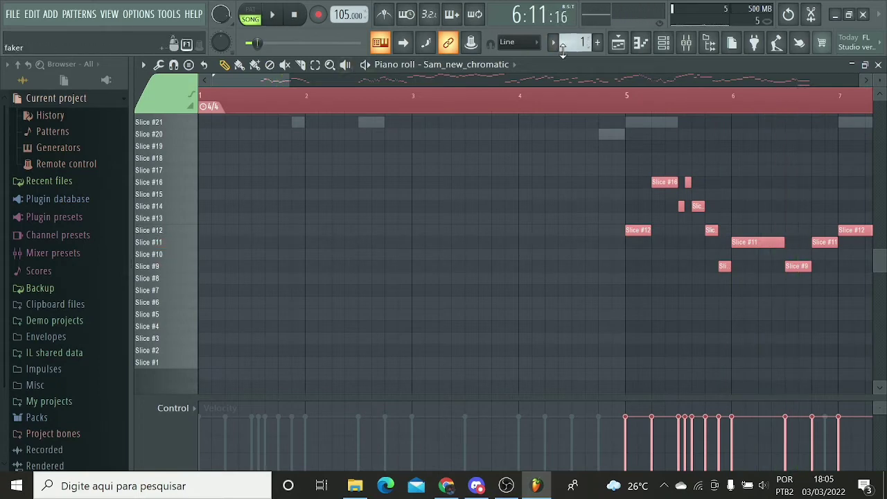
right_click(317, 64)
left_click(327, 68)
Step: Switch the piano roll to sam fake chromatic, try selecting the notes in bars 1 to 4, and deselect them
left_click(425, 64)
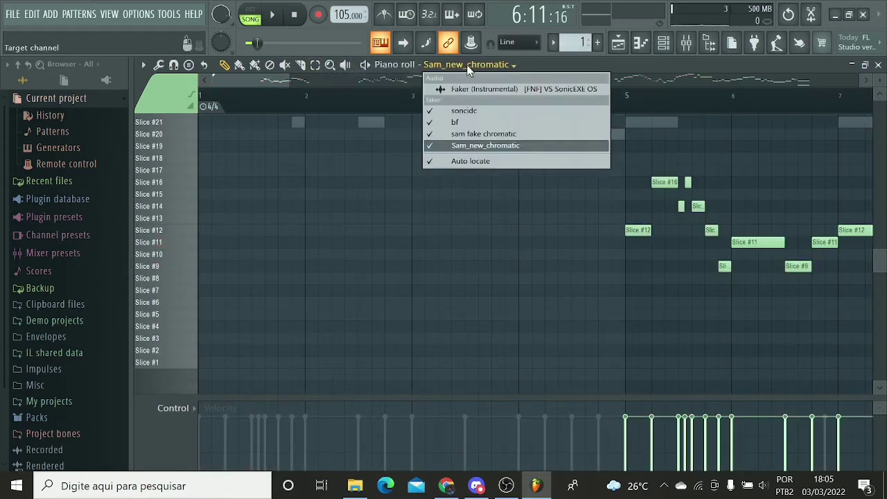
left_click(486, 133)
scroll(374, 104, "down", 3)
scroll(388, 206, "up", 3)
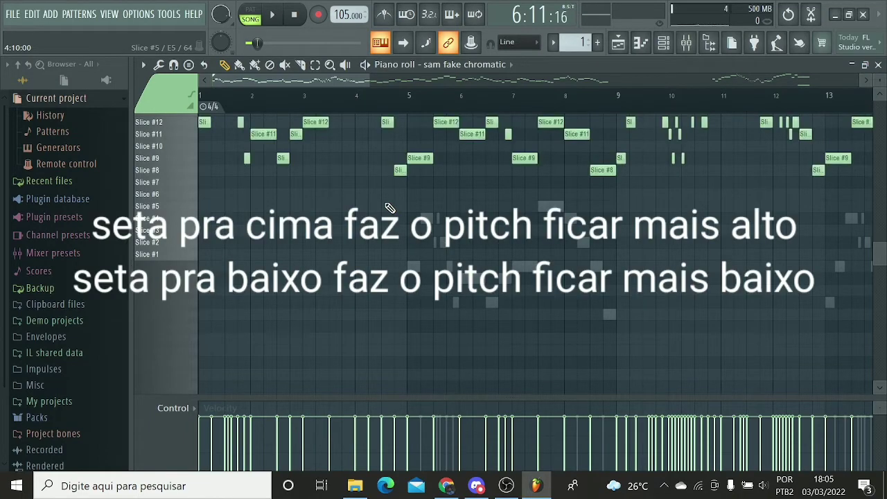
key("ctrl+Down")
key("ctrl+Up")
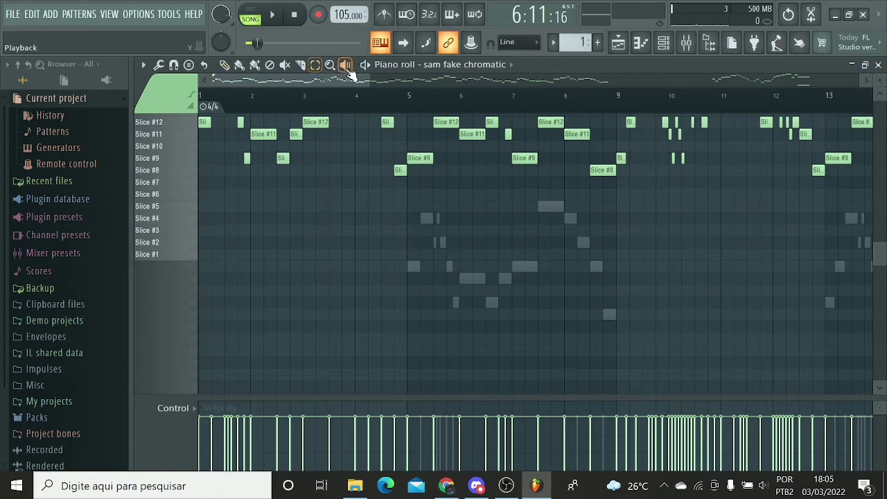
left_click_drag(402, 100, 107, 93)
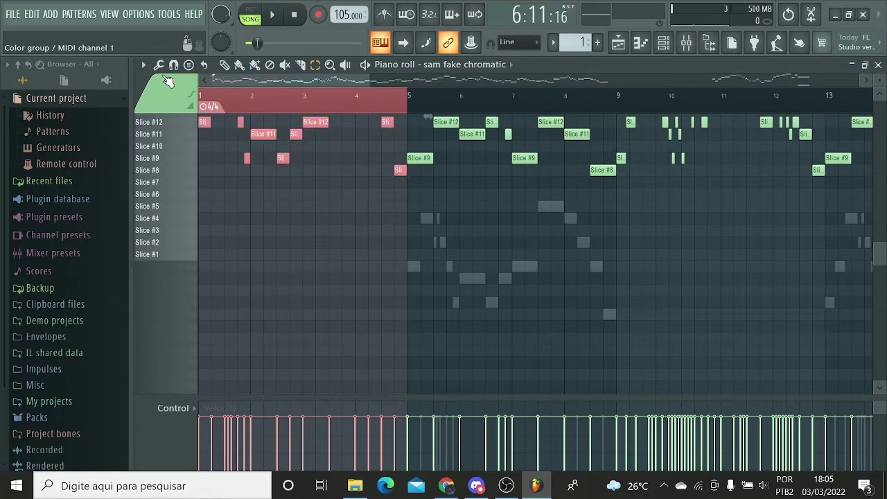
left_click(316, 68)
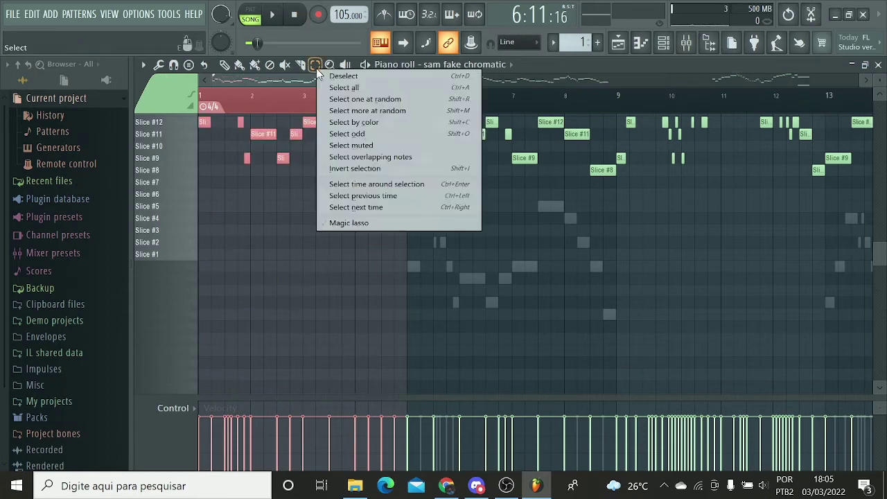
left_click(346, 75)
scroll(334, 134, "up", 3)
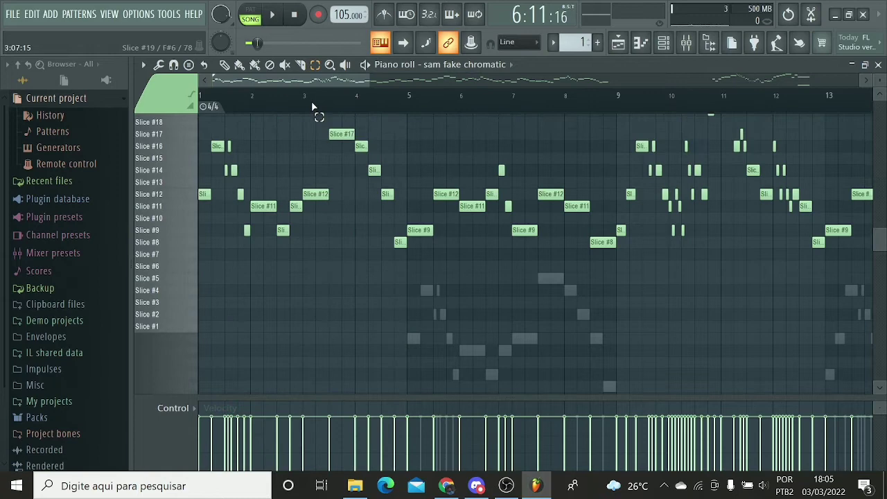
left_click(224, 66)
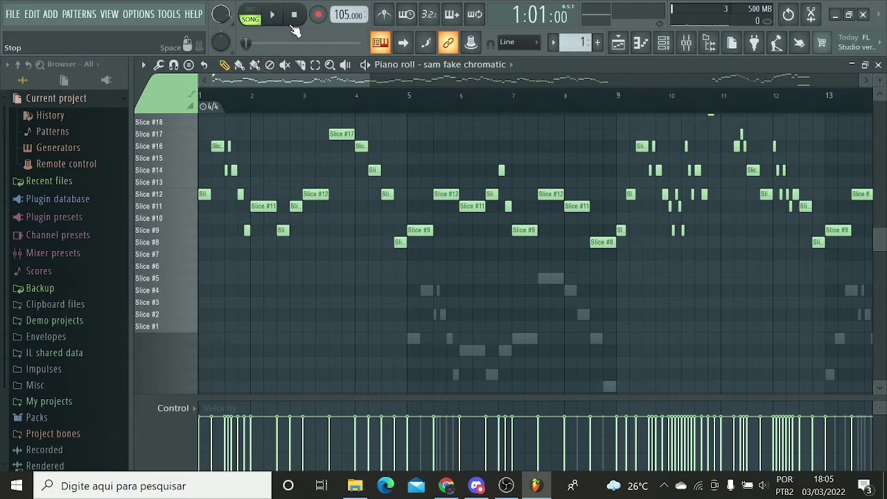
Step: Play the song from the start and look over the full range of sam fake chromatic notes
left_click_drag(354, 77, 305, 82)
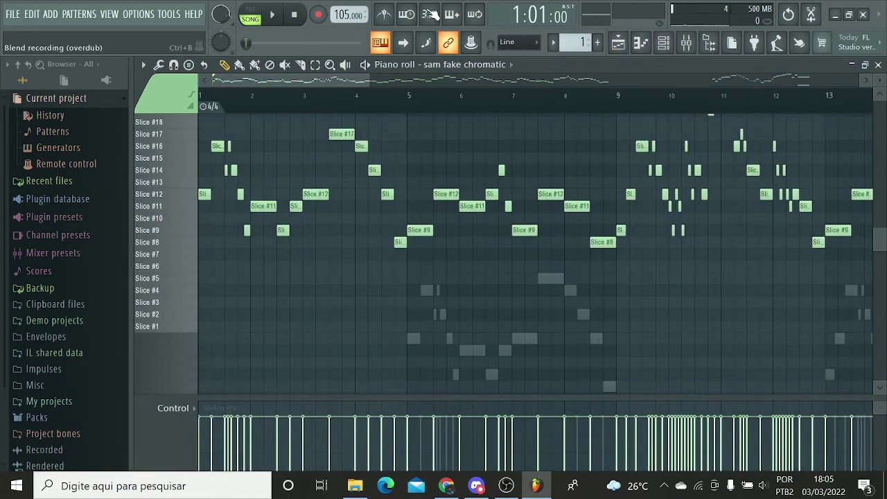
left_click(271, 15)
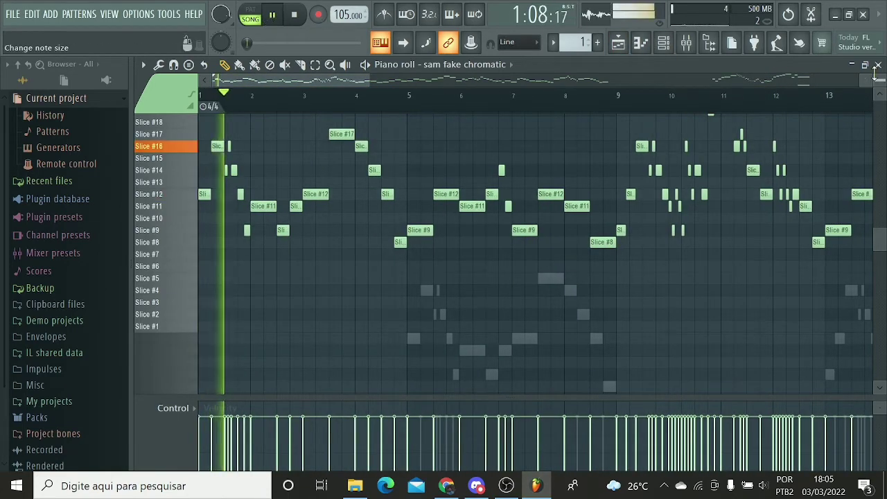
scroll(367, 110, "down", 3)
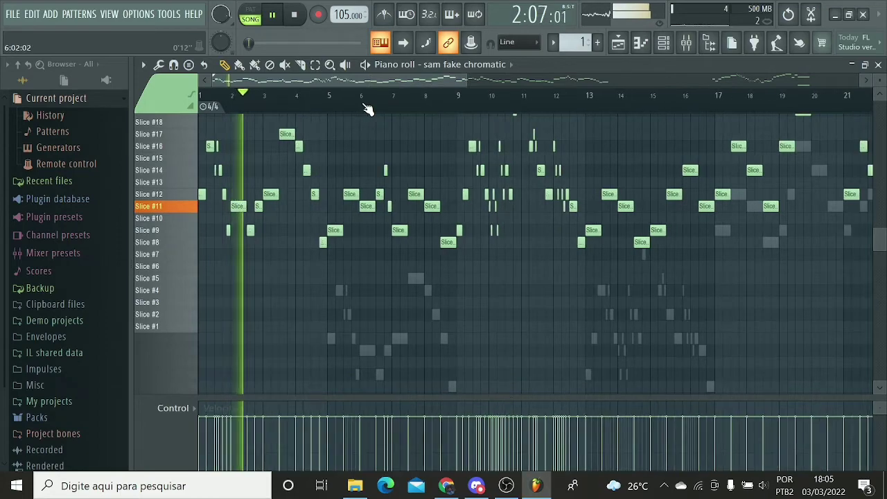
scroll(367, 109, "down", 2)
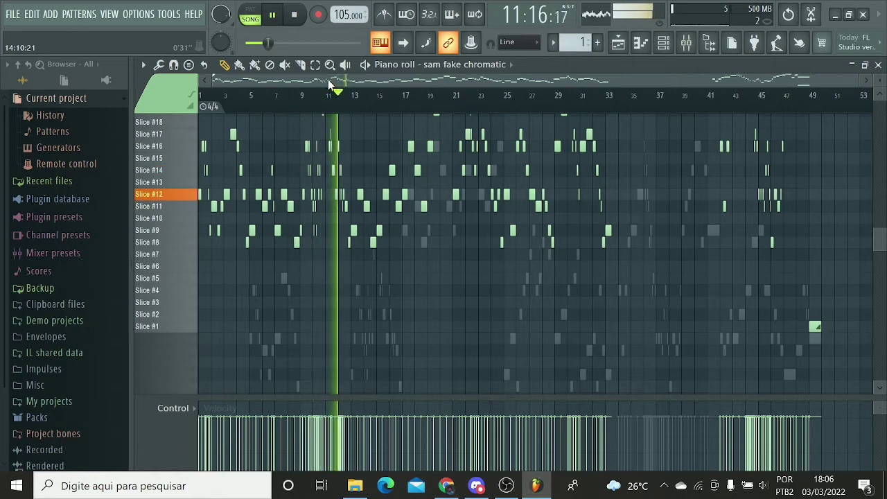
scroll(348, 283, "up", 10)
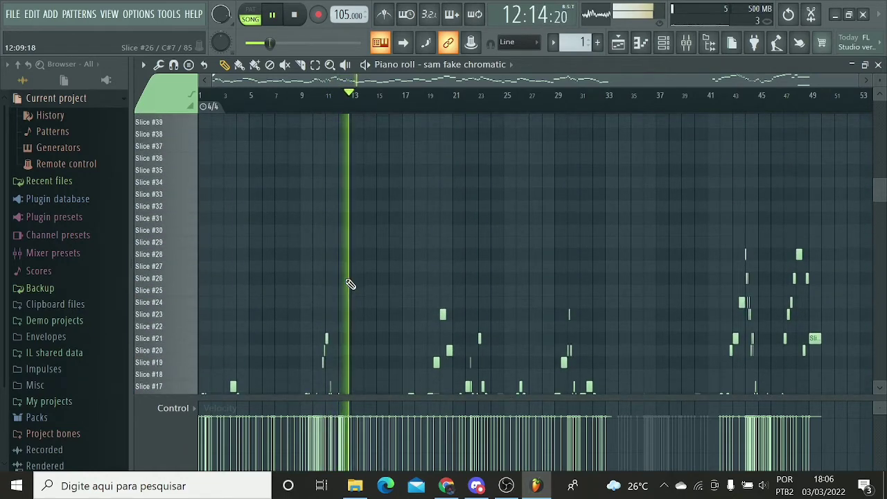
scroll(350, 285, "up", 4)
scroll(350, 284, "down", 6)
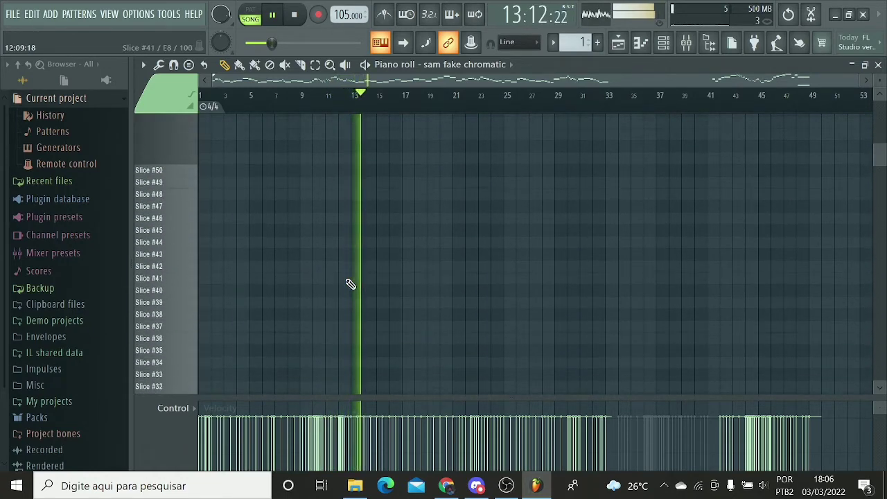
Step: Listen to the sam fake chromatic notes through to bar 49 and stop playback
scroll(350, 284, "down", 6)
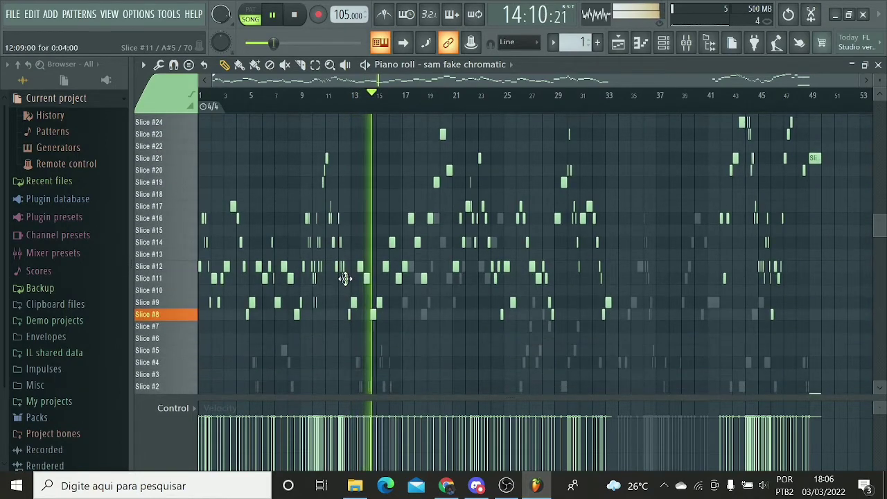
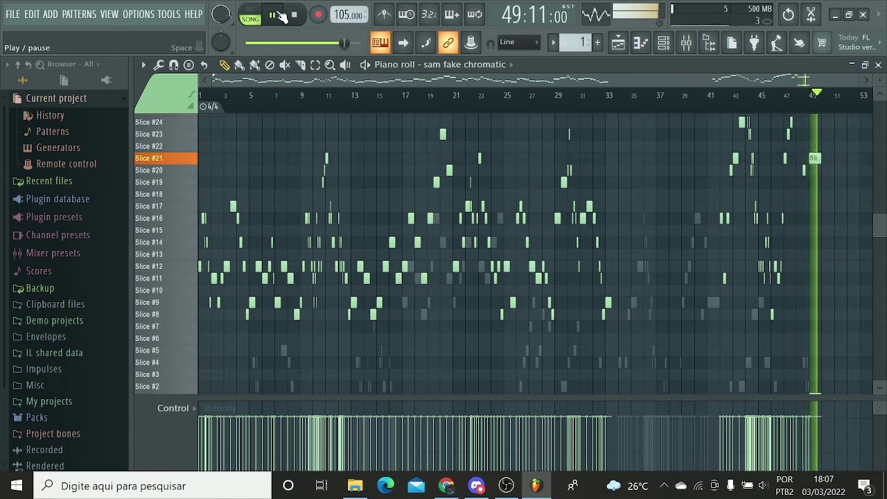
left_click(281, 16)
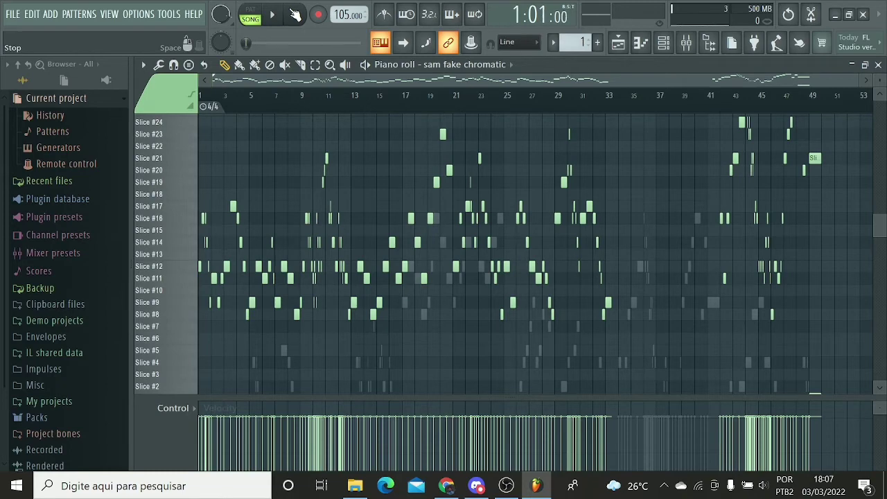
Step: Check the channel settings of Sam_new_chromatic and open the Fruity Slicer view of sam fake chromatic
left_click(664, 46)
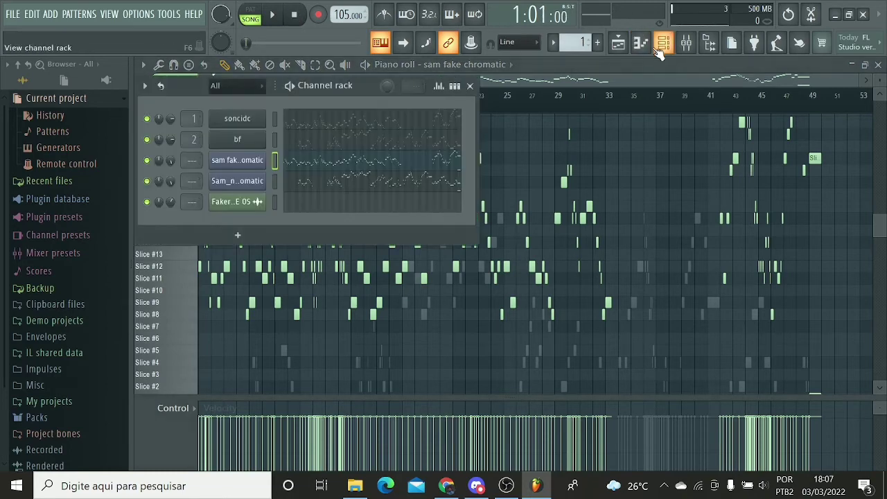
left_click(244, 183)
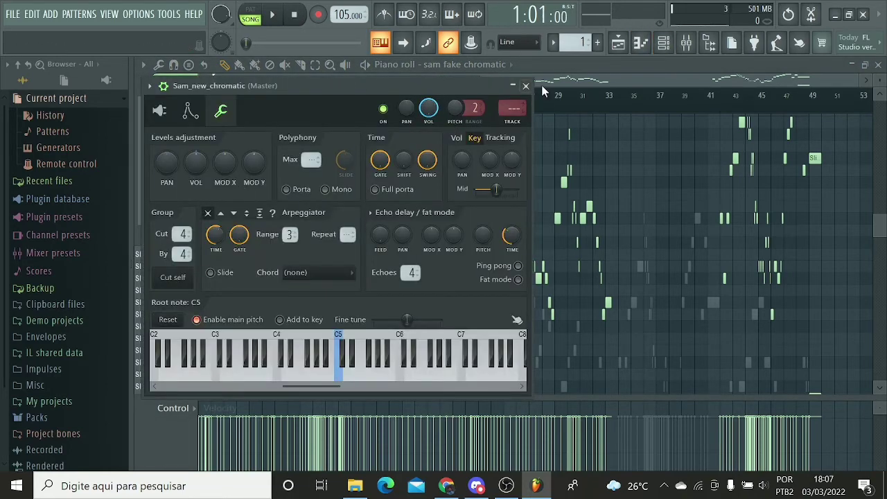
left_click(526, 86)
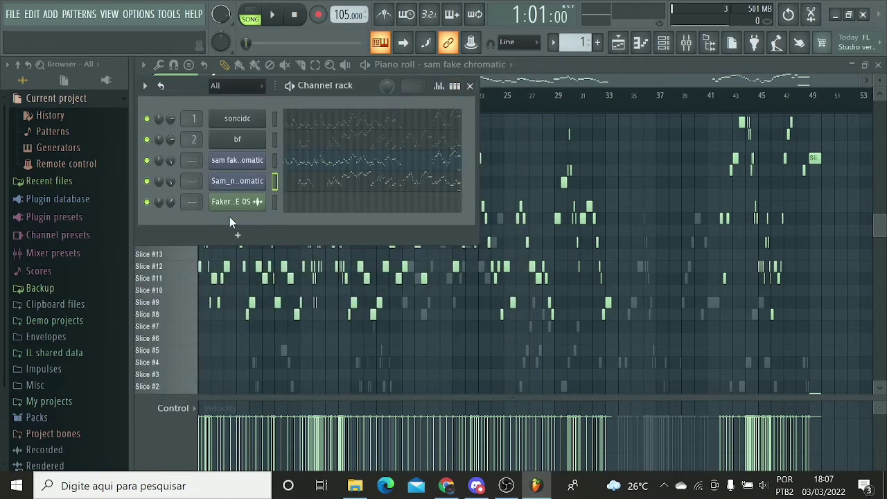
left_click(261, 168)
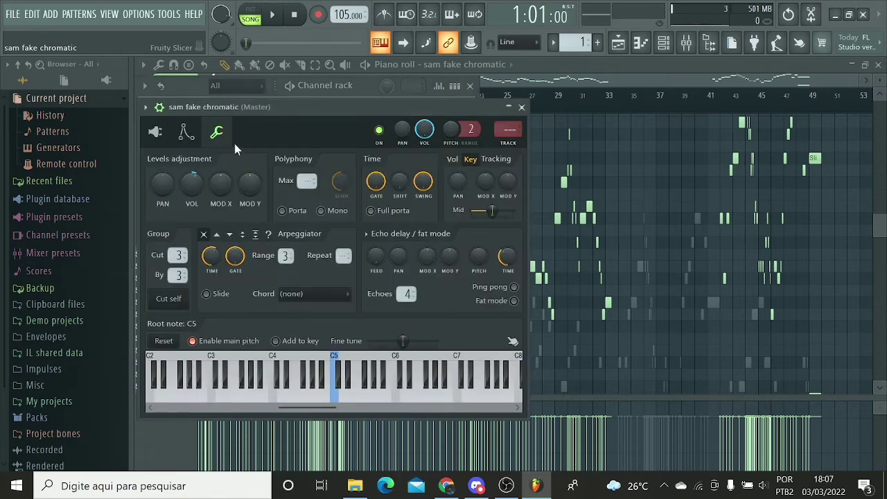
left_click(171, 138)
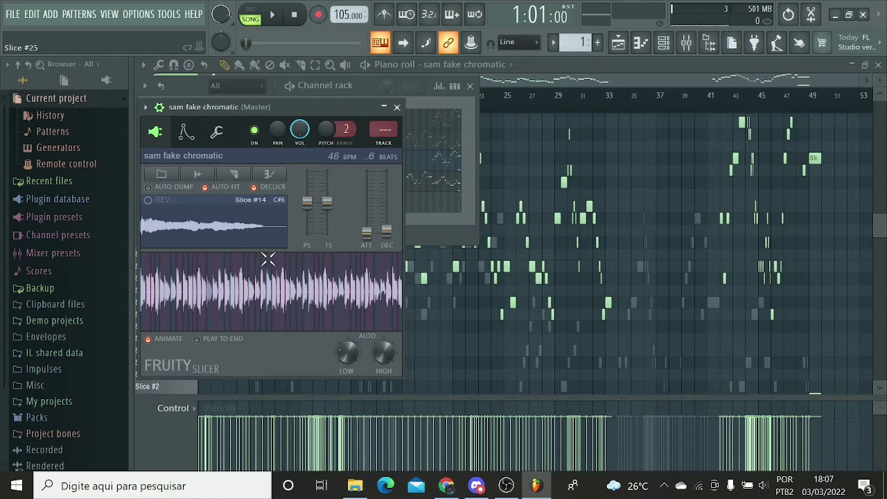
Step: Audition individual slices across the sam fake chromatic sample, including Slice #7, #9, #20, #46 and #47, and return to the piano roll
left_click(167, 295)
left_click(174, 291)
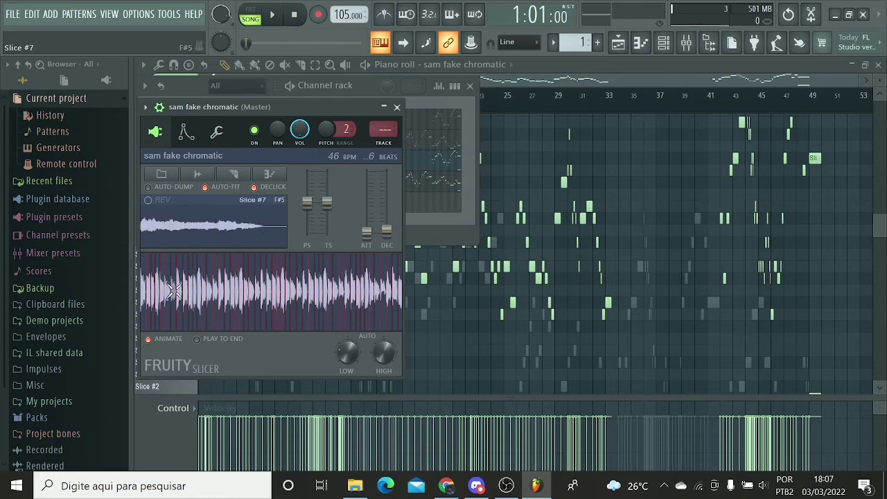
left_click(193, 288)
left_click(233, 291)
left_click(371, 288)
left_click(376, 289)
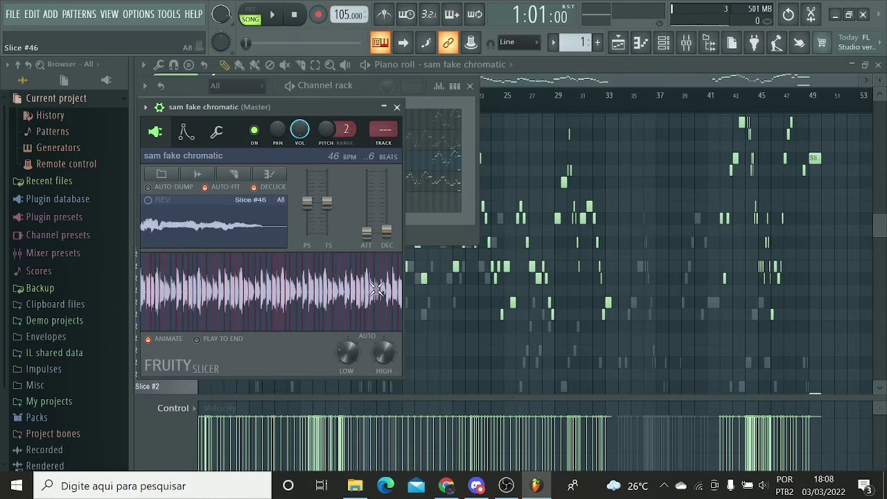
left_click(385, 290)
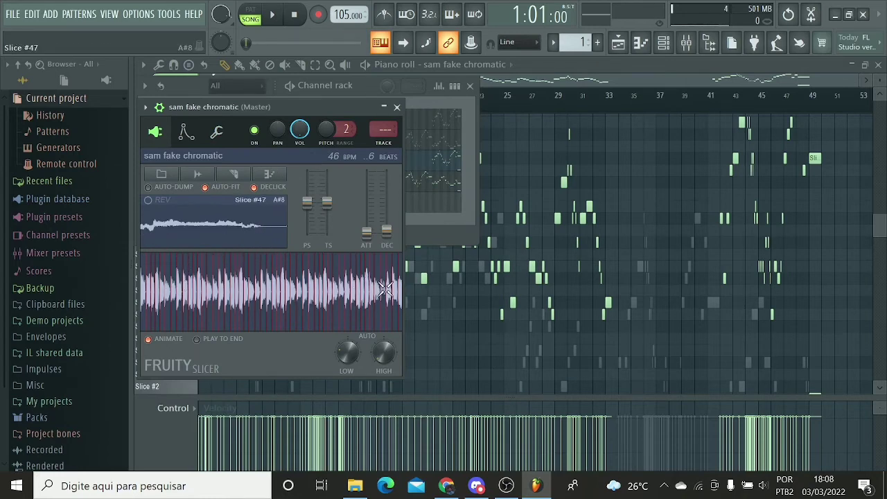
left_click(286, 280)
left_click(269, 286)
left_click(242, 290)
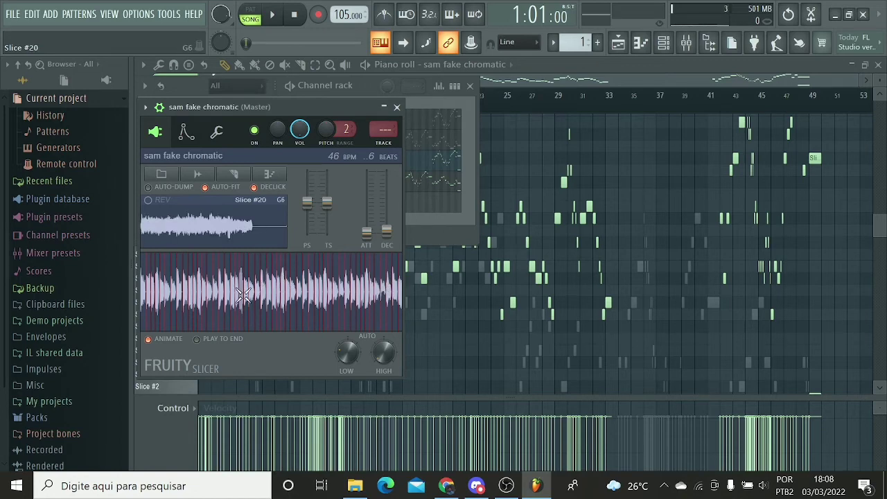
left_click(188, 296)
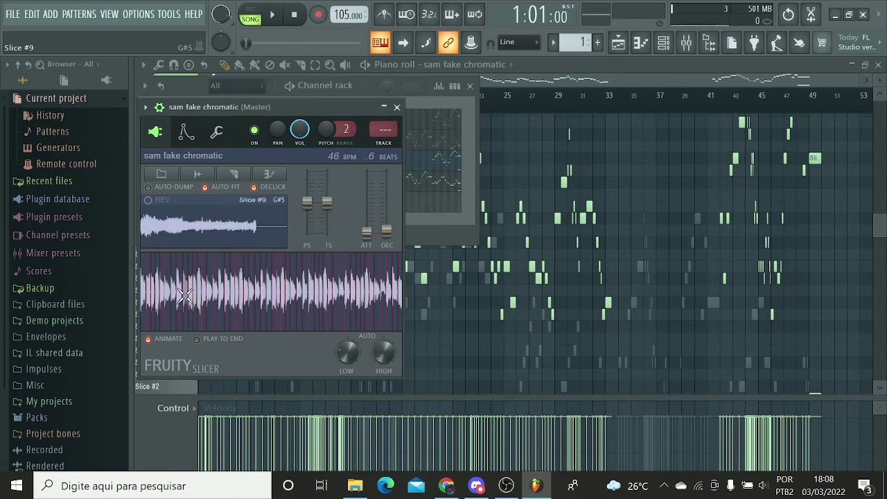
left_click(163, 302)
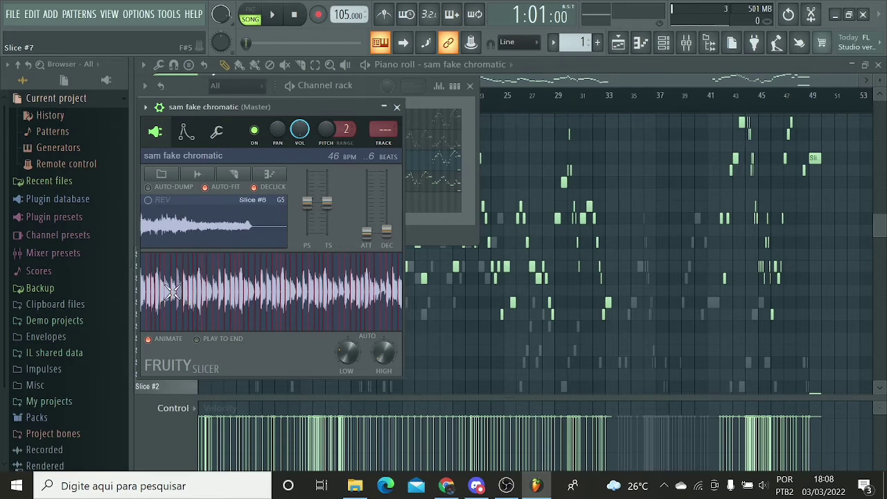
left_click(172, 292)
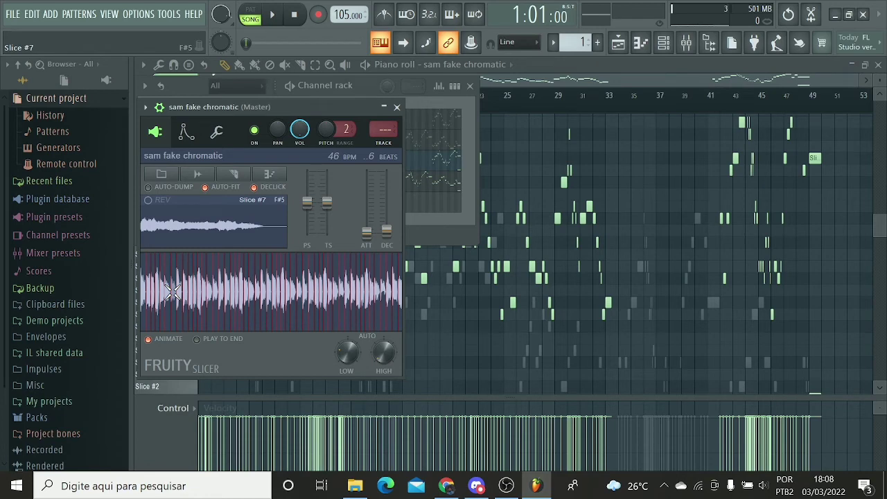
left_click(165, 296)
left_click(161, 302)
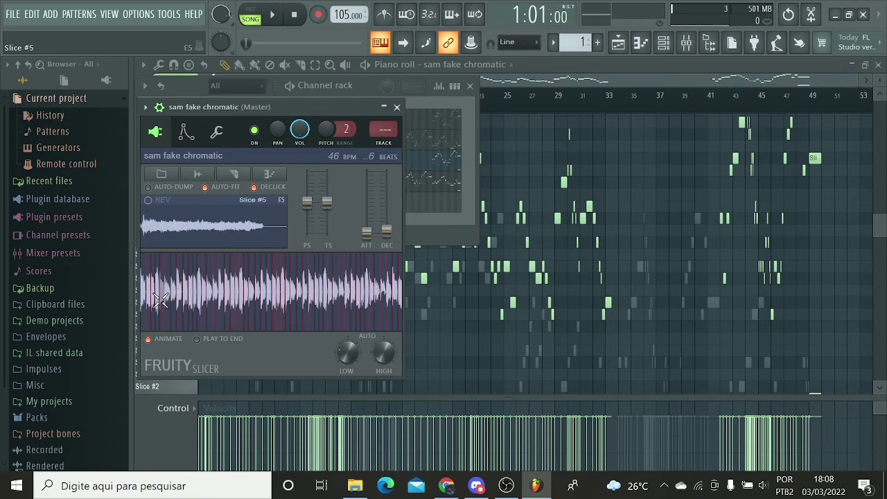
left_click(153, 298)
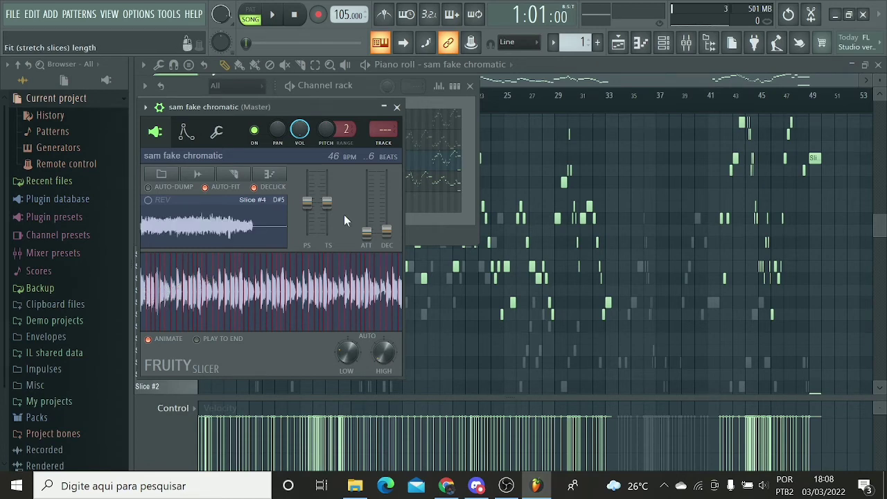
left_click(396, 107)
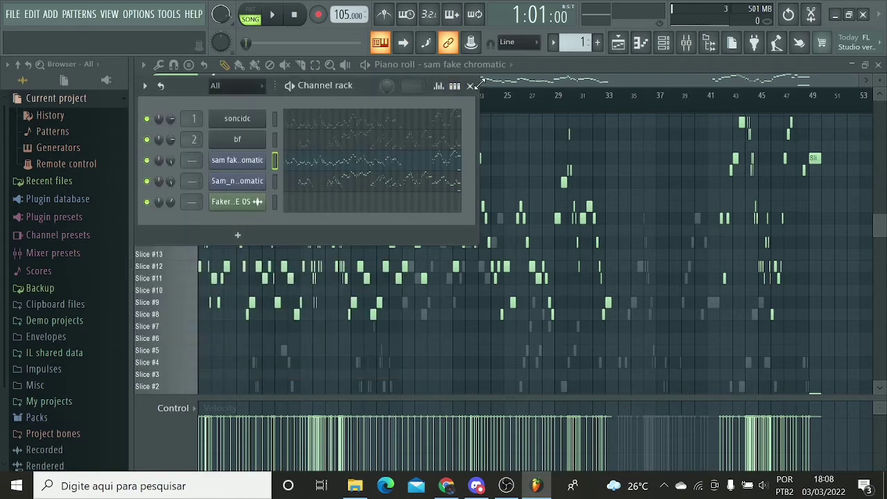
left_click(470, 86)
Step: Add one-beat Slice #11 and Slice #13 notes directly after the Slice #9 note in bar 33 and play them
scroll(755, 104, "up", 8)
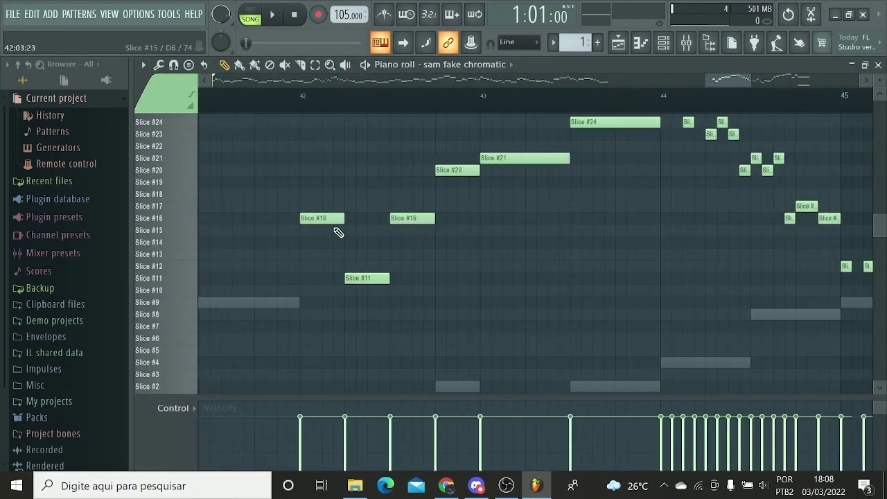
left_click(330, 219)
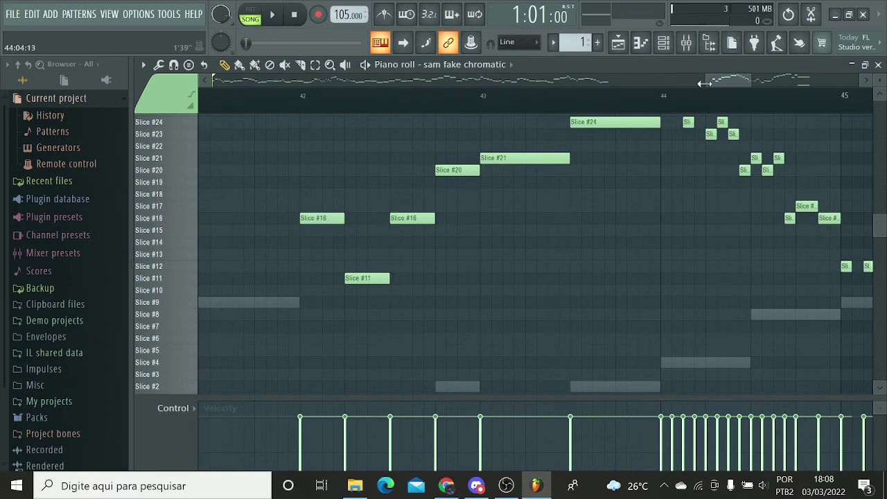
left_click_drag(731, 80, 623, 90)
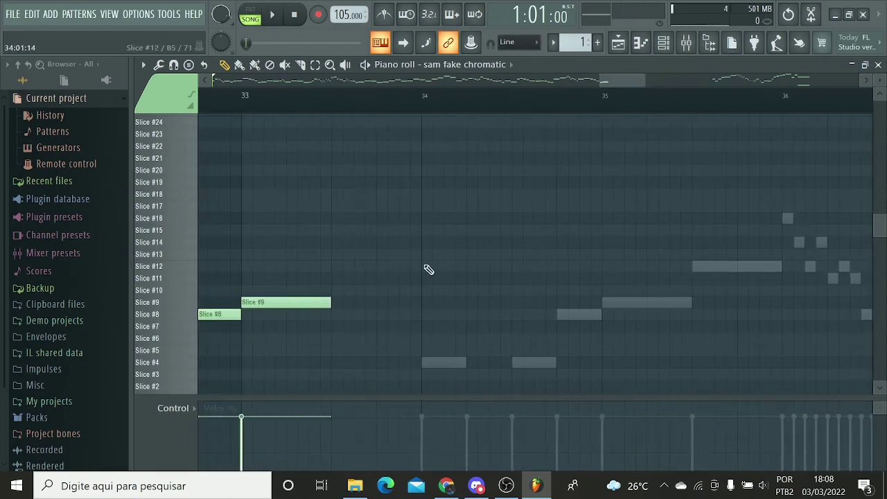
left_click(337, 278)
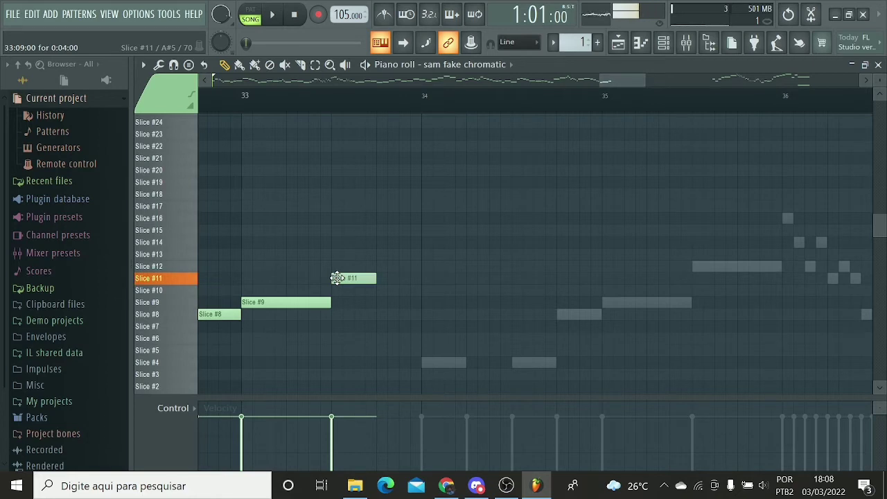
left_click_drag(337, 278, 347, 216)
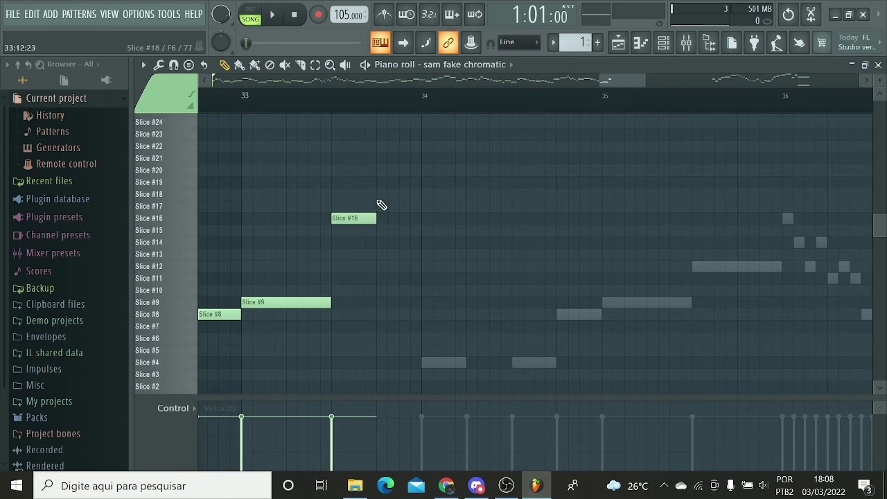
left_click(379, 196)
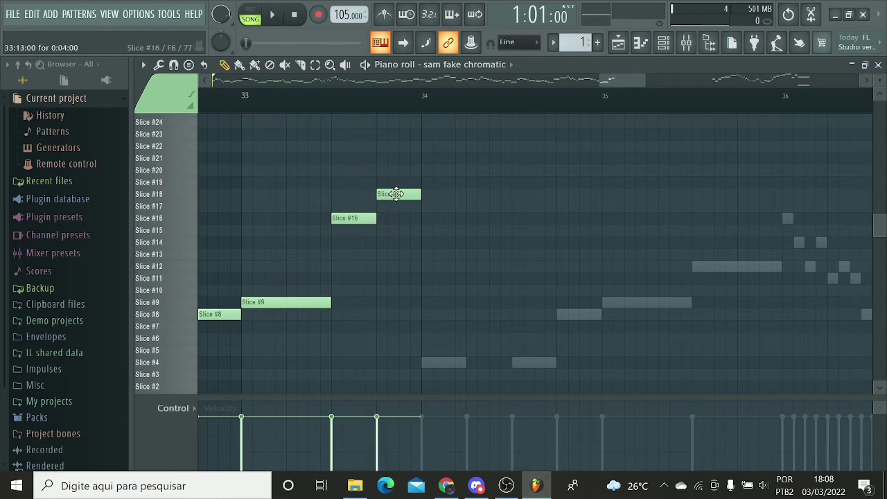
left_click_drag(396, 194, 395, 254)
left_click_drag(357, 219, 359, 280)
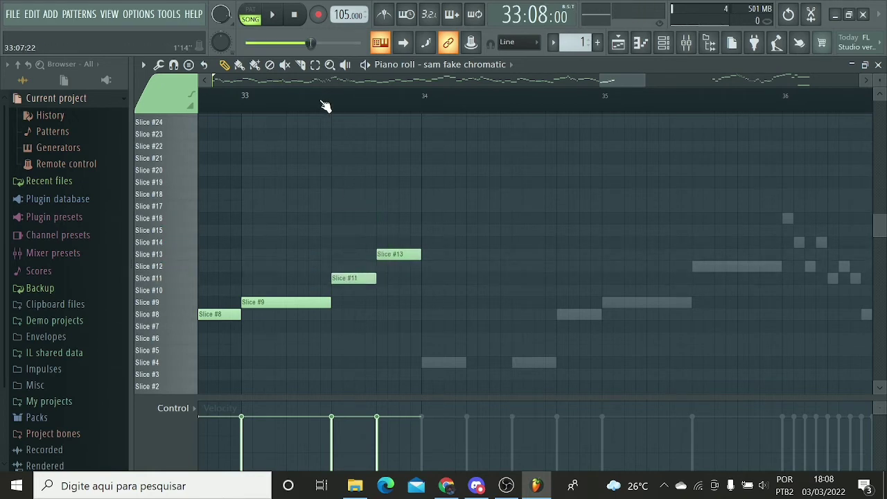
left_click(280, 19)
left_click(281, 21)
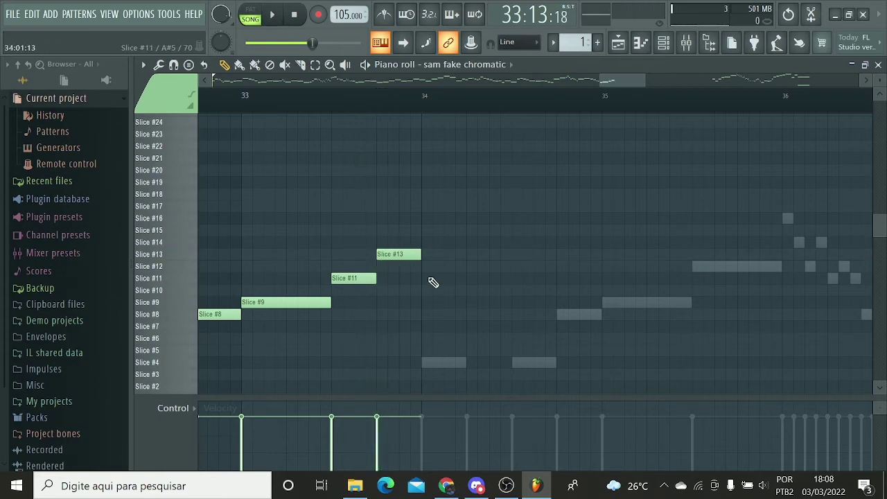
Step: Try one-beat Slice #11 and Slice #13 notes plus a one-step Slice #13 note in bar 34, and play them from bar 33
left_click(433, 281)
left_click(469, 255)
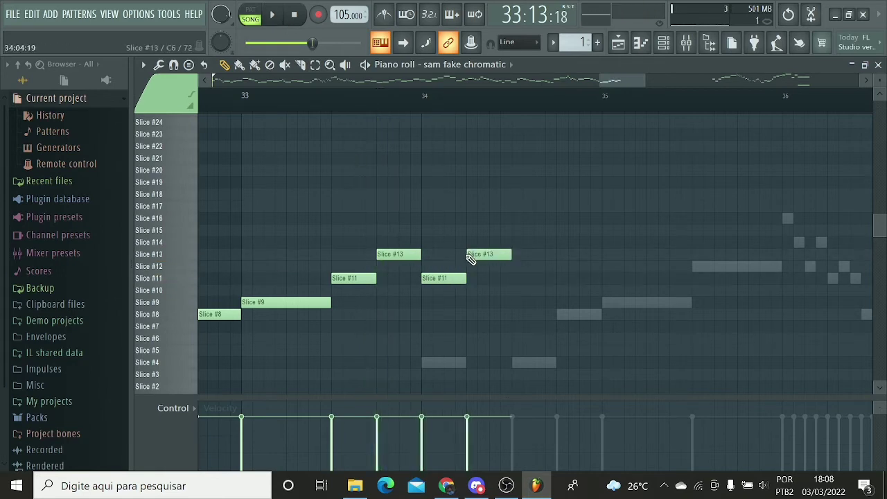
left_click(536, 256)
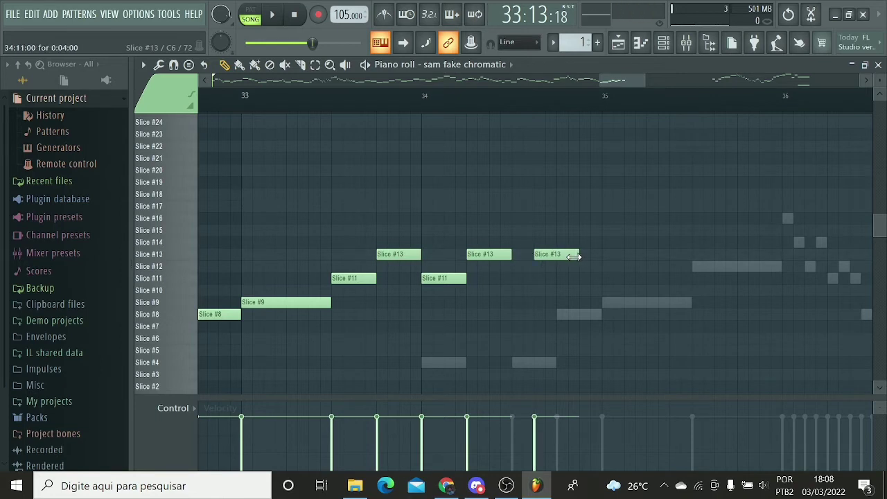
left_click_drag(572, 256, 546, 256)
left_click(538, 256)
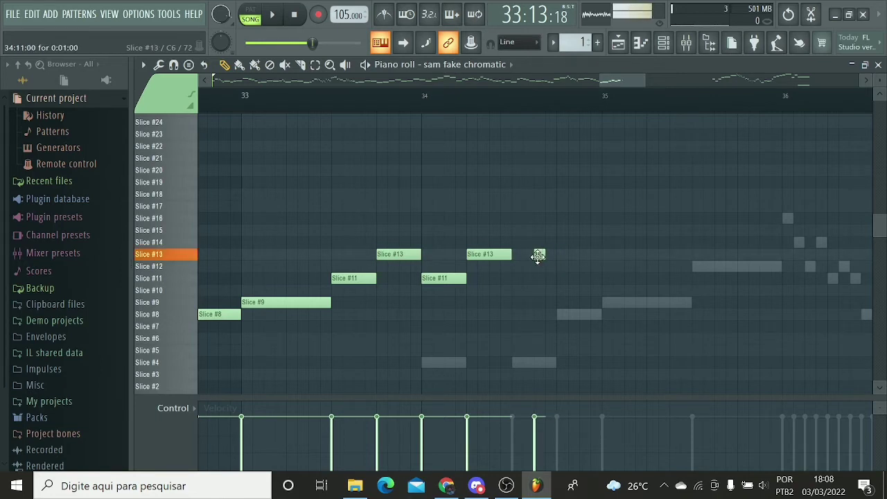
left_click_drag(534, 257, 525, 256)
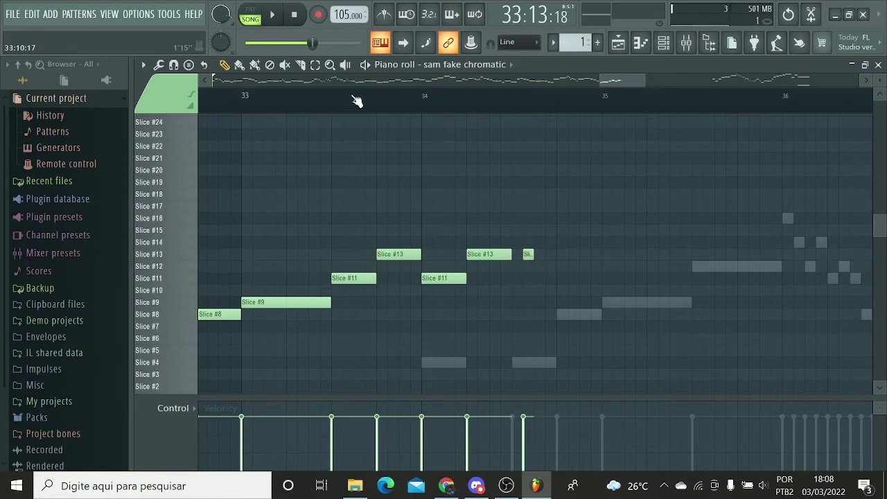
left_click(340, 104)
left_click(274, 15)
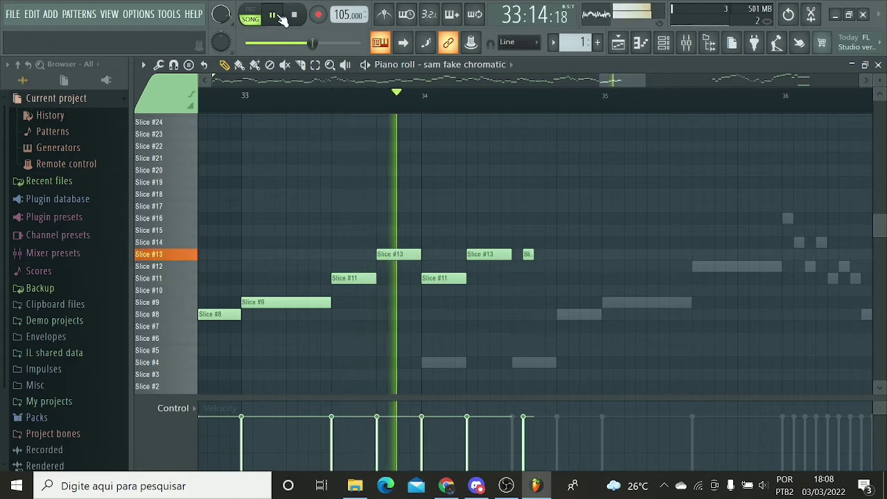
left_click(277, 17)
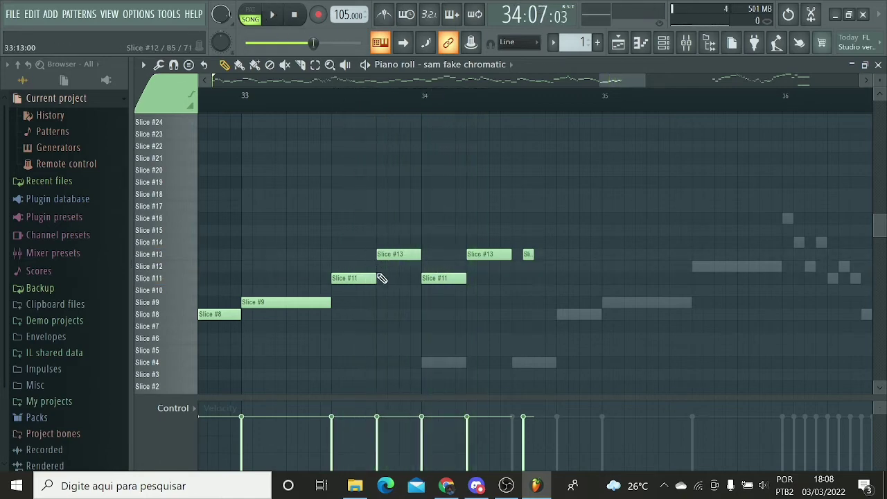
Step: Shorten the Slice #11 and Slice #13 notes in bar 33 to two steps each, with Slice #13 directly following Slice #11
left_click_drag(366, 279, 353, 279)
left_click_drag(387, 254, 365, 254)
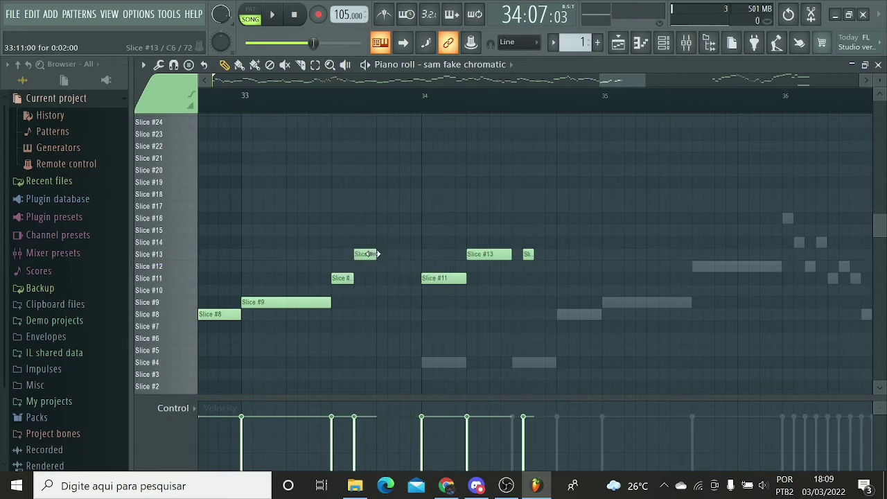
Step: Delete the Slice #11 note and both Slice #13 notes from bar 34 of sam fake chromatic
right_click(433, 277)
right_click(474, 259)
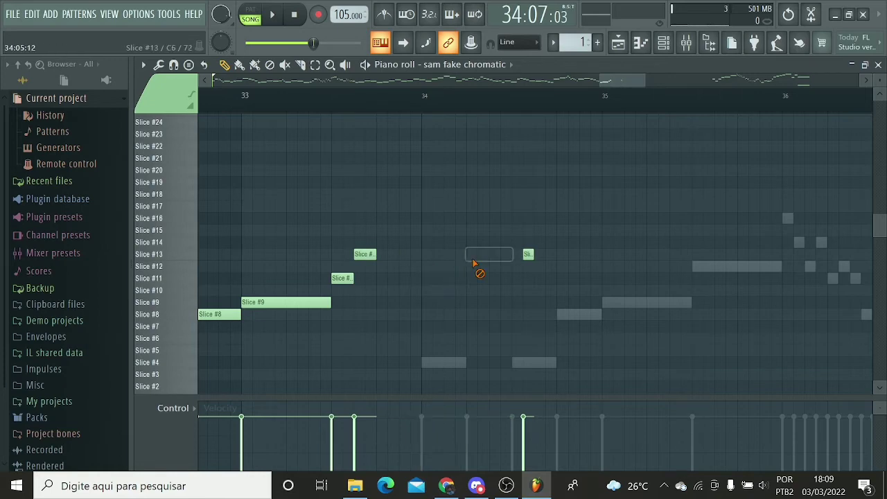
right_click(529, 254)
scroll(366, 106, "up", 2)
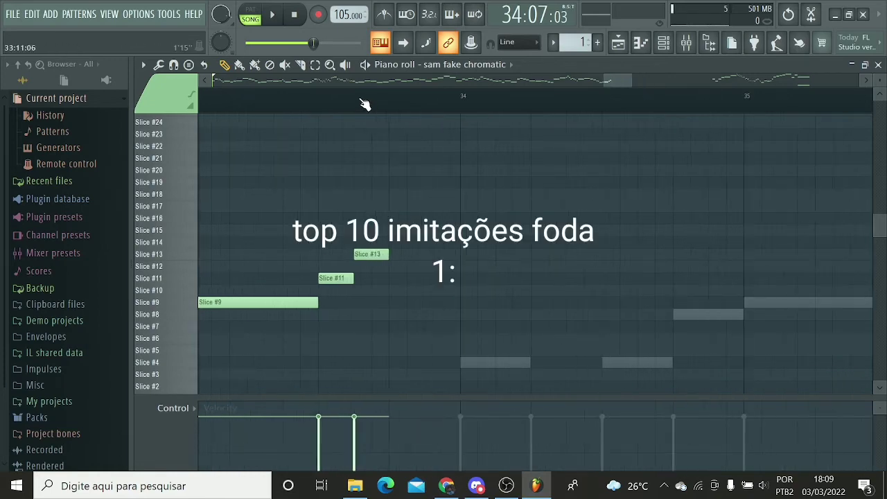
Step: Try two-step Slice #11 and Slice #13 notes ending bar 33, plus a one-step Slice #13 and two-step Slice #11 in bar 34, and play them
left_click(395, 281)
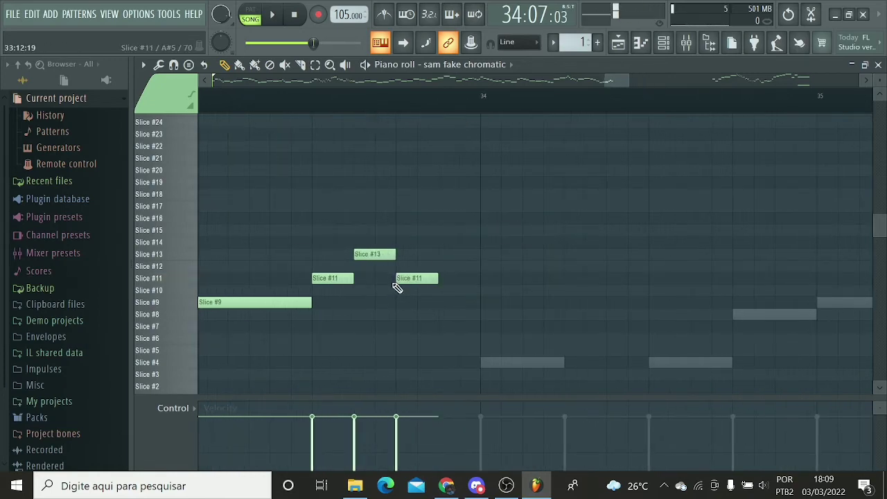
left_click(441, 255)
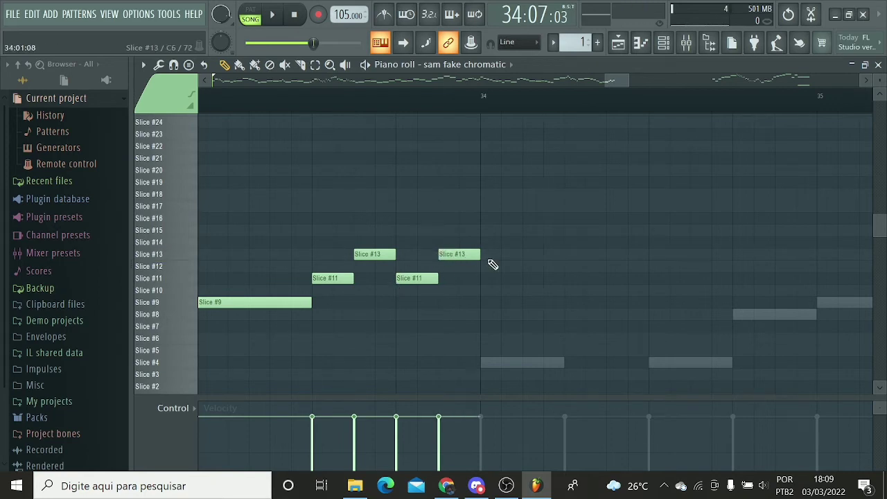
left_click(503, 254)
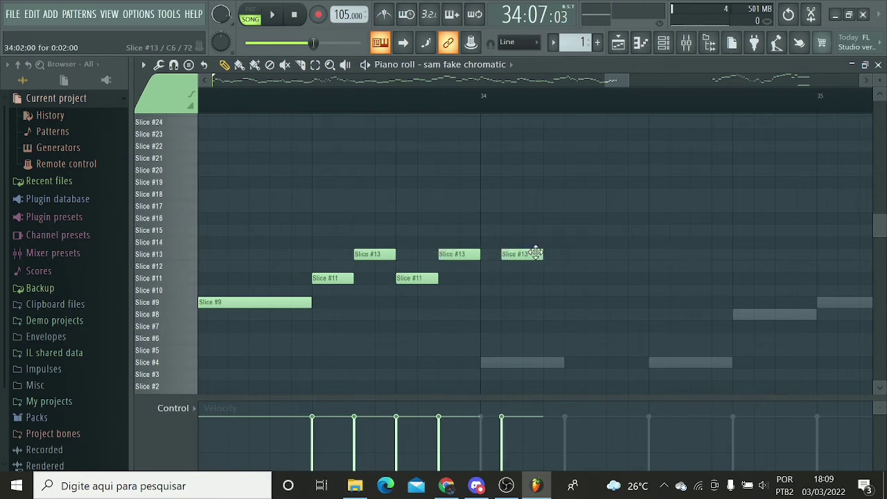
left_click_drag(543, 253, 522, 253)
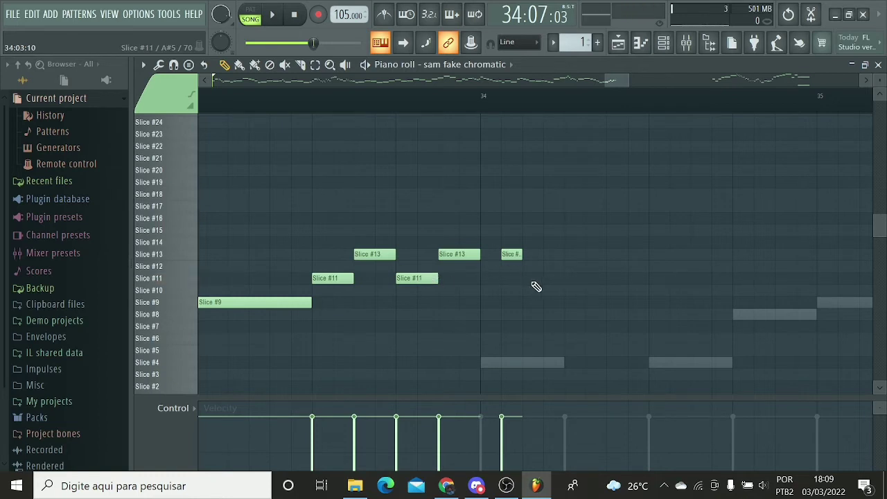
left_click(526, 278)
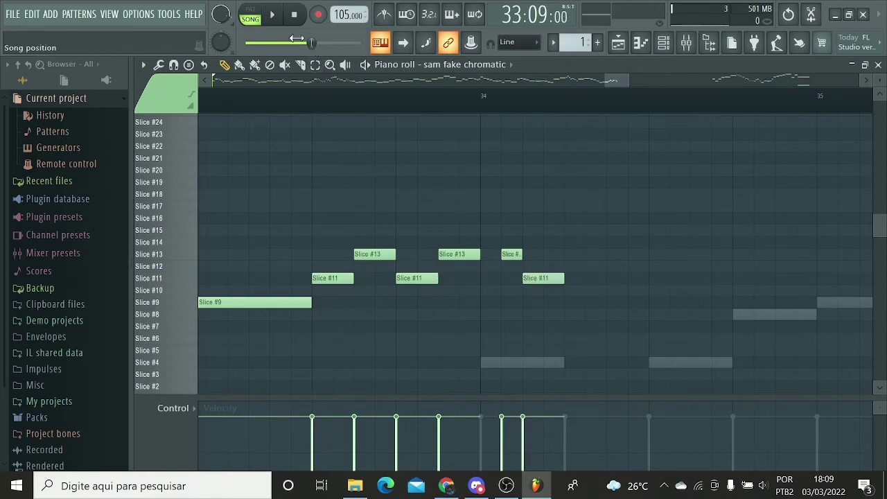
left_click(272, 15)
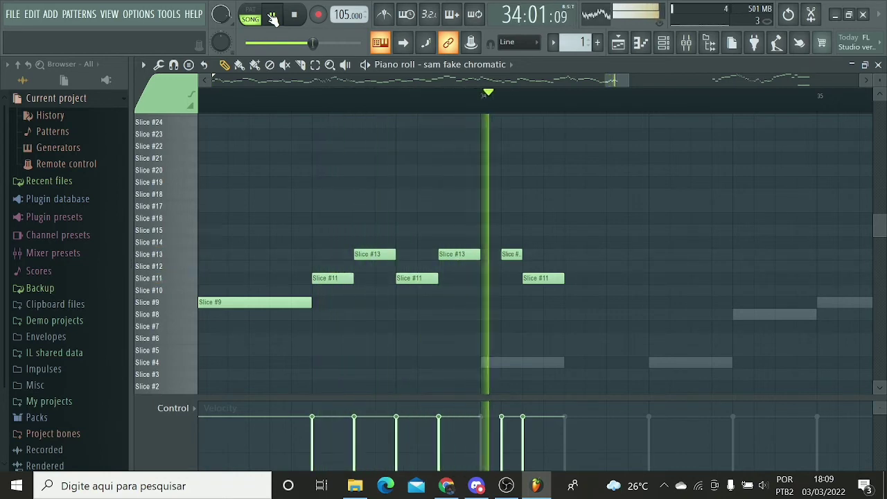
left_click(272, 15)
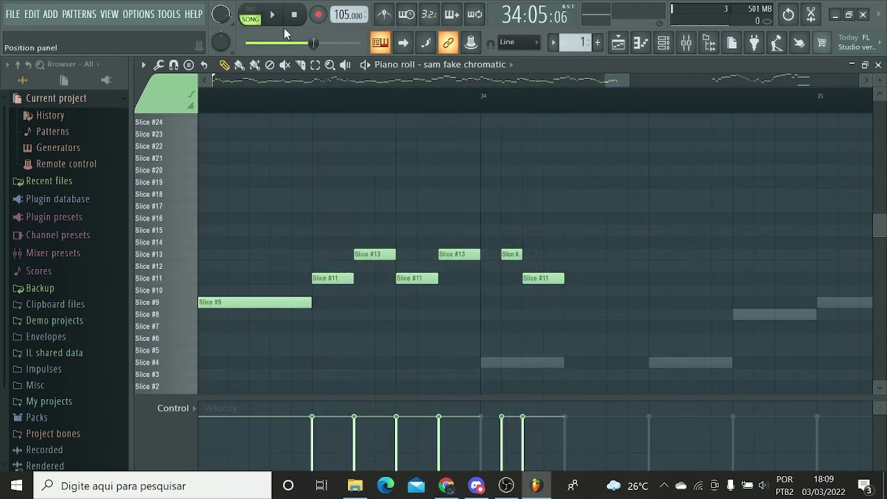
Step: Delete every note that follows the Slice #9 note in bars 33 and 34, clear the time selection and return to the Draw tool
left_click_drag(313, 97, 575, 105)
key("Delete")
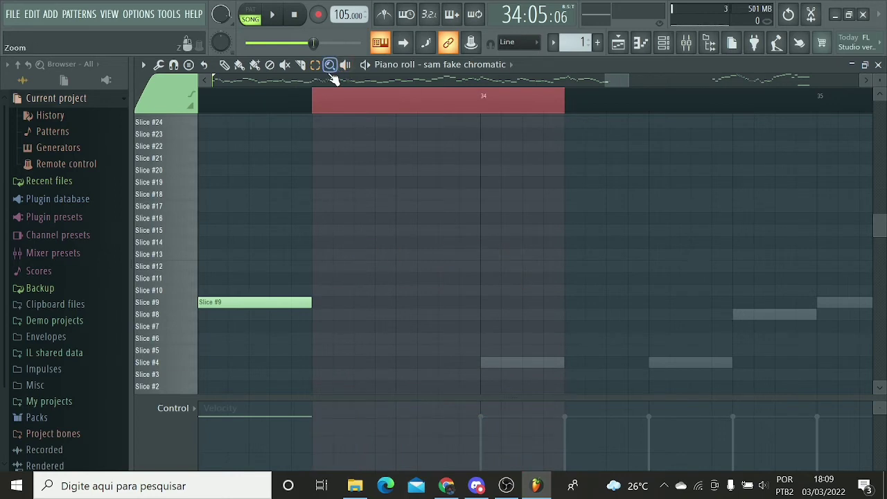
right_click(315, 66)
left_click(334, 74)
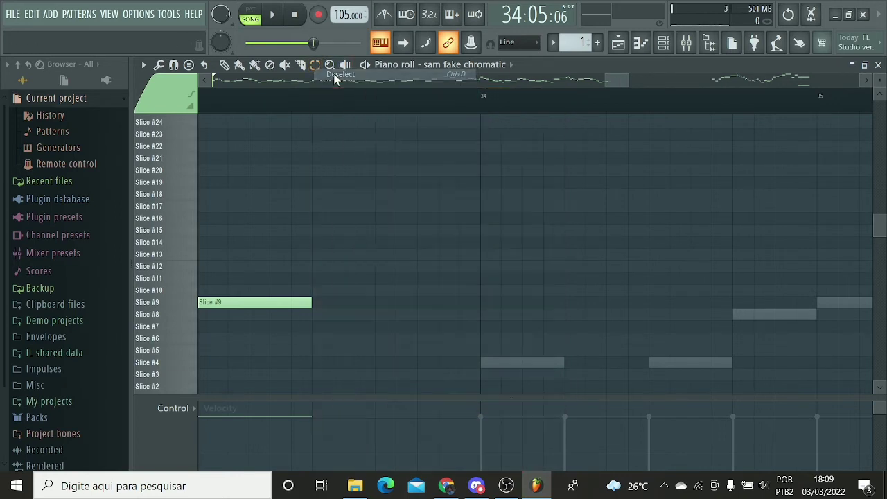
left_click(229, 66)
Step: Try replacing the Slice #16, Slice #11 and second Slice #16 notes in bar 42 with slide notes and play the passage
scroll(238, 95, "down", 3)
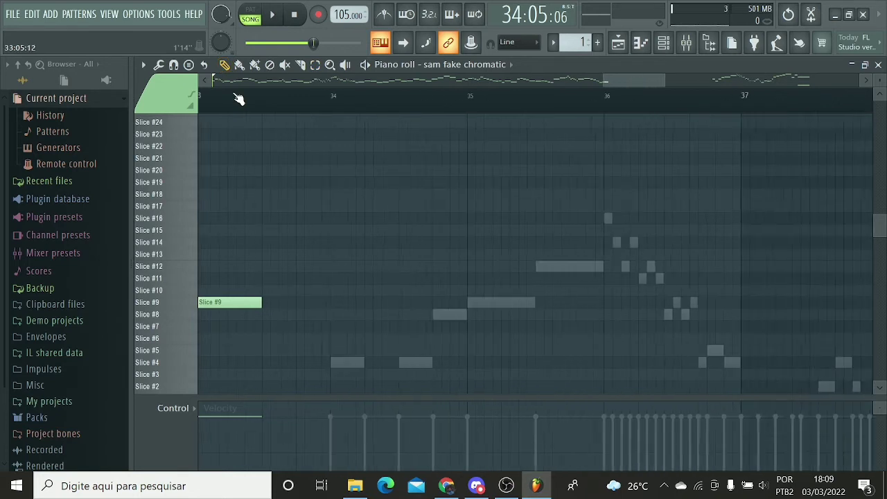
left_click_drag(631, 84, 703, 61)
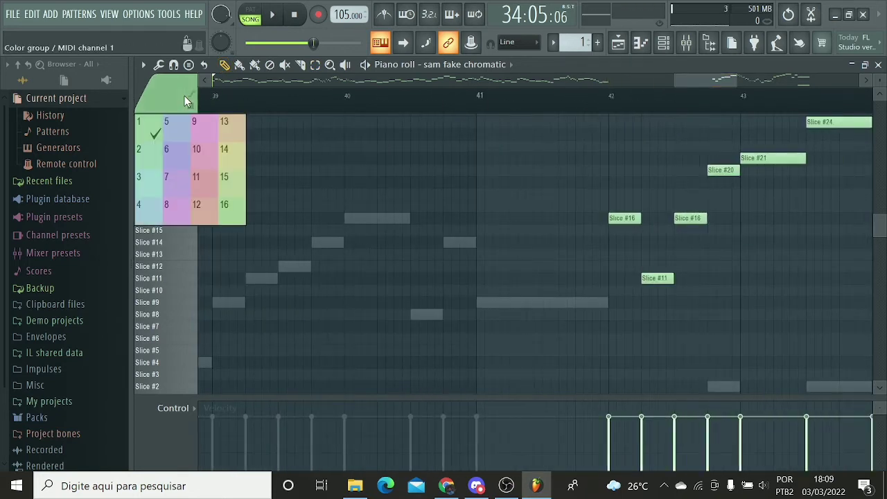
right_click(614, 221)
left_click_drag(616, 219, 608, 219)
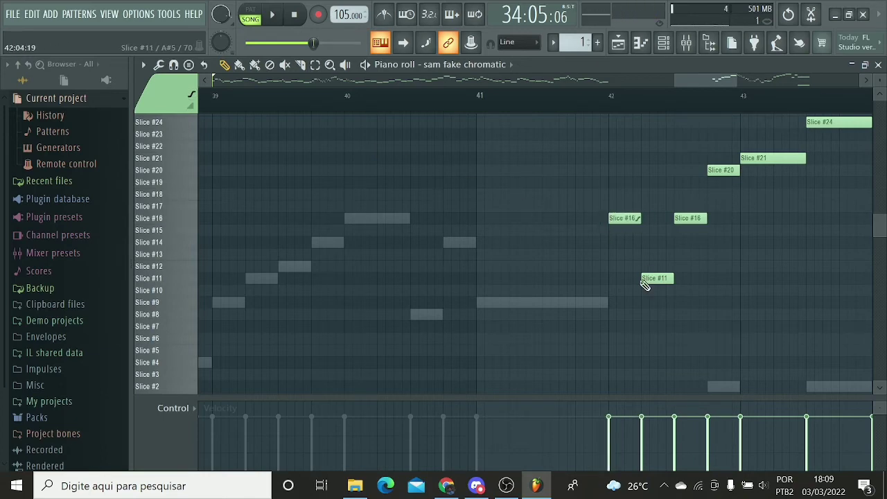
right_click(647, 277)
left_click(646, 277)
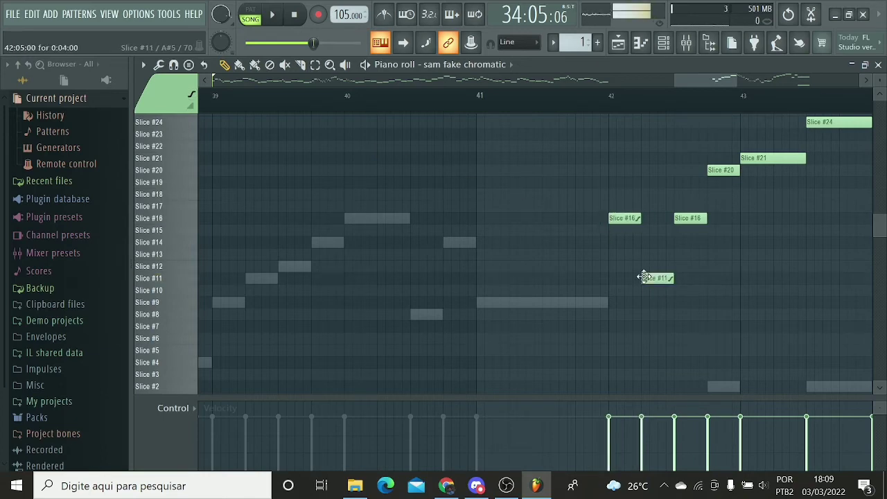
right_click(676, 219)
left_click(677, 219)
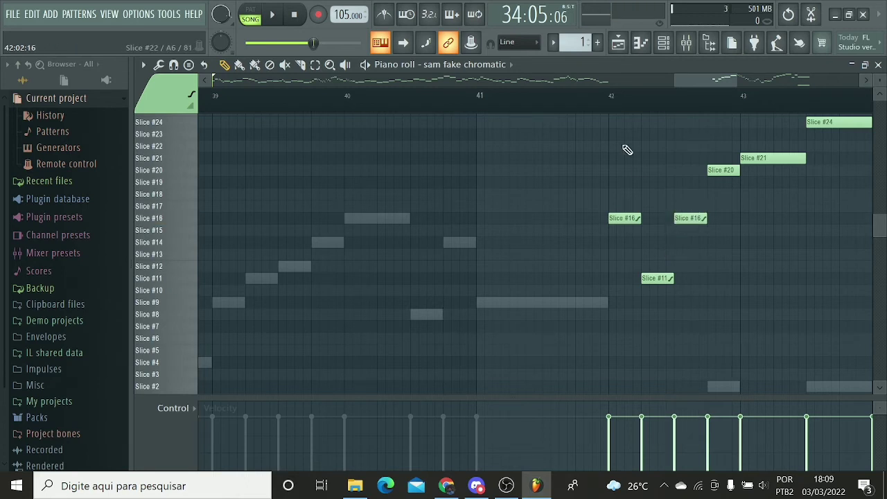
left_click(272, 18)
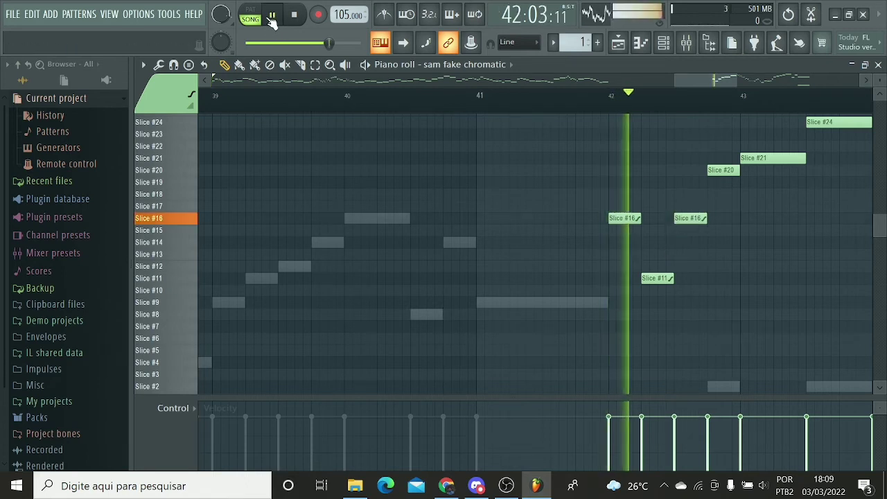
left_click(272, 18)
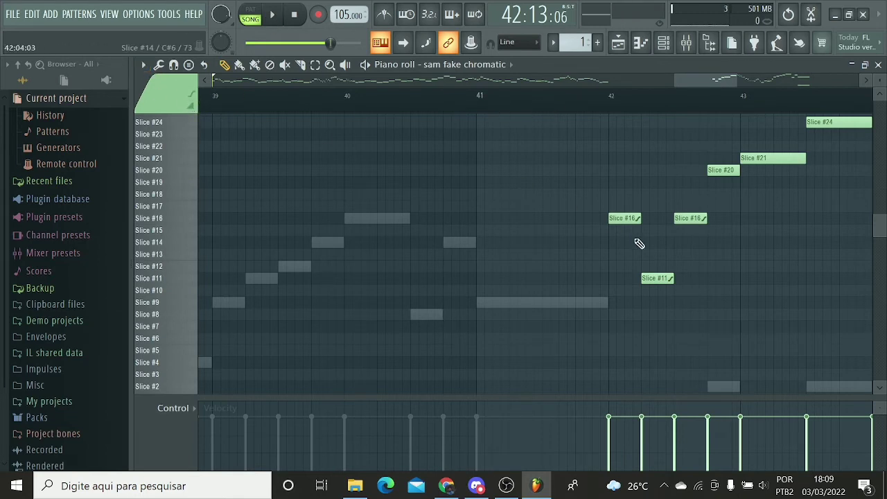
Step: Replace the three slide notes in bar 42 with regular Slice #16, Slice #11 and Slice #16 notes
right_click(614, 219)
left_click(619, 221)
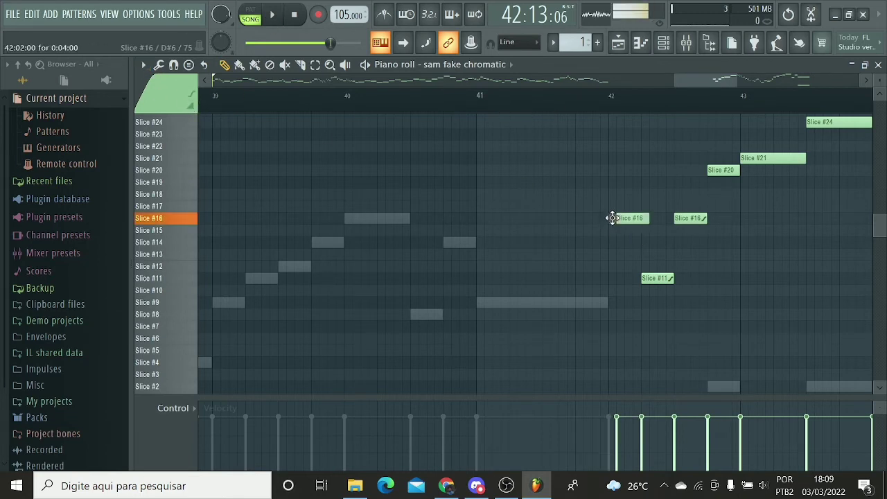
left_click_drag(638, 219, 630, 220)
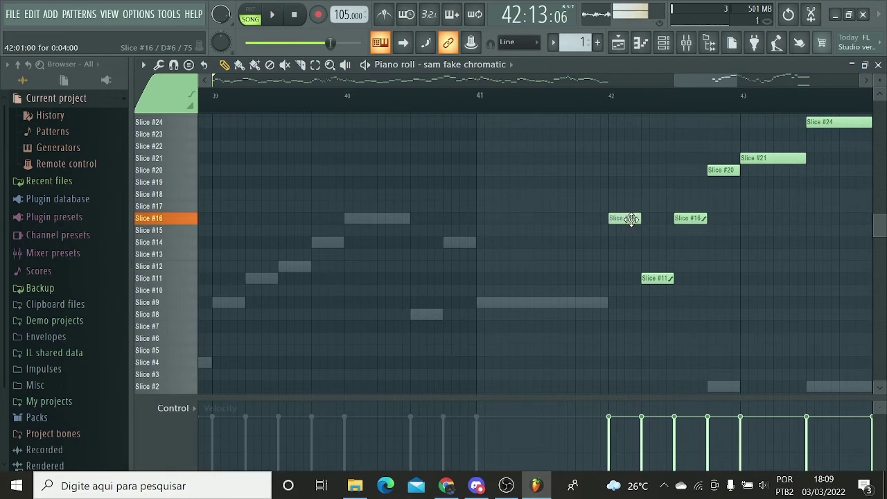
right_click(644, 276)
left_click(646, 277)
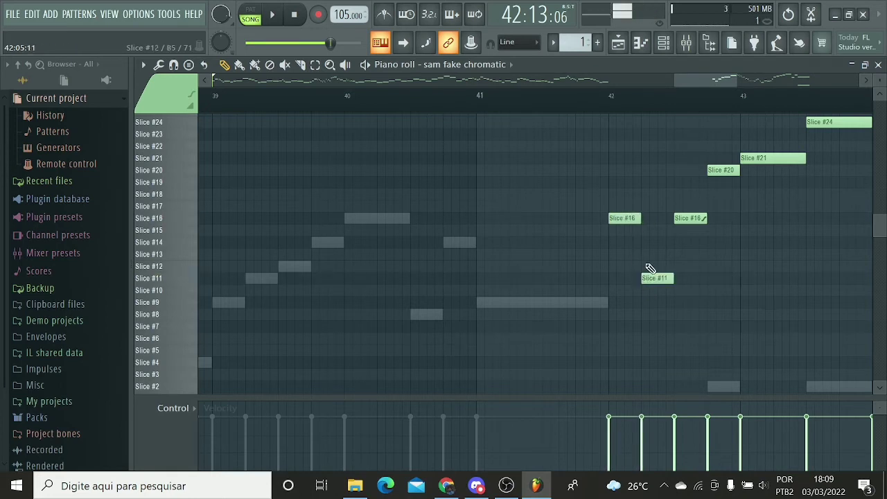
right_click(681, 219)
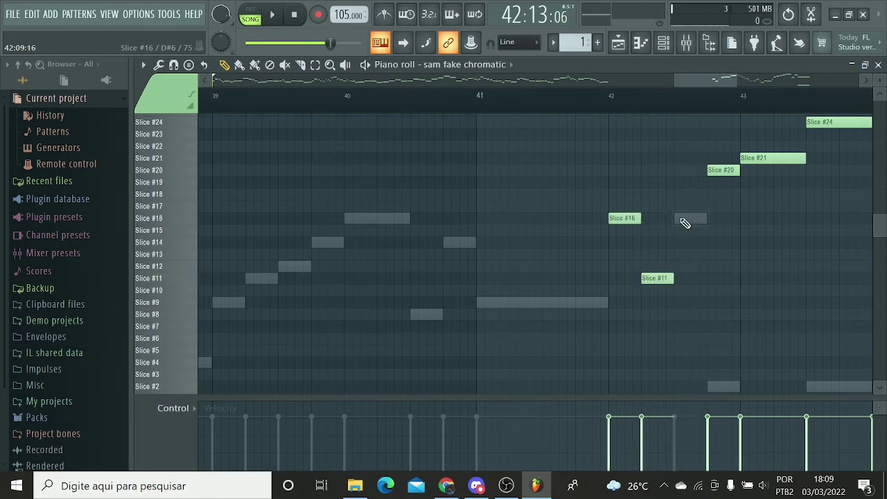
left_click(697, 219)
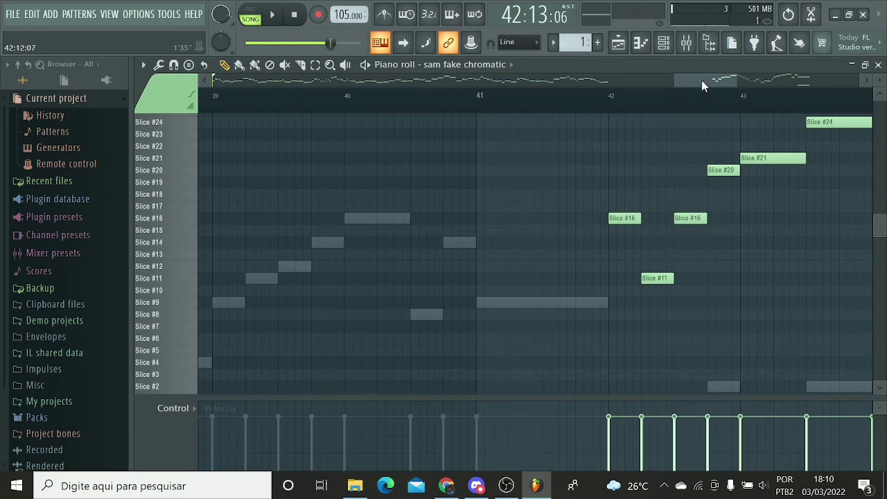
Step: Open the sam fake chromatic channel's Fruity Slicer and audition Slice #13
left_click_drag(701, 80, 261, 64)
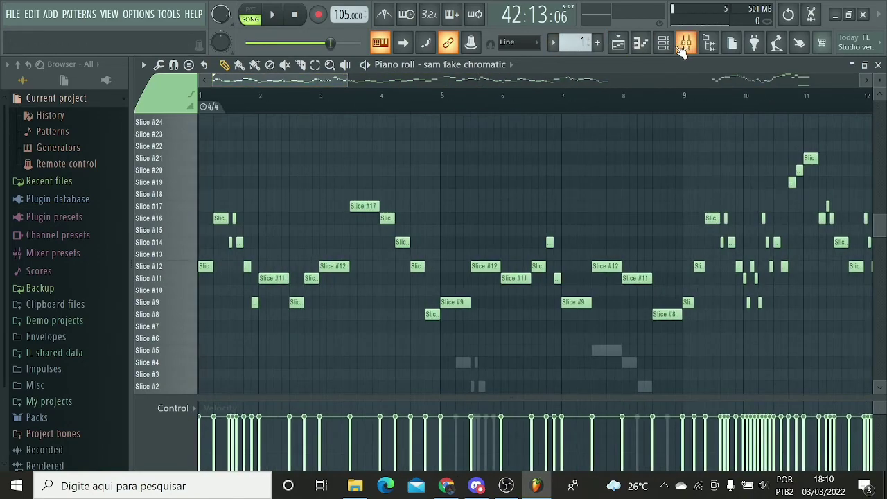
left_click(671, 48)
left_click(259, 161)
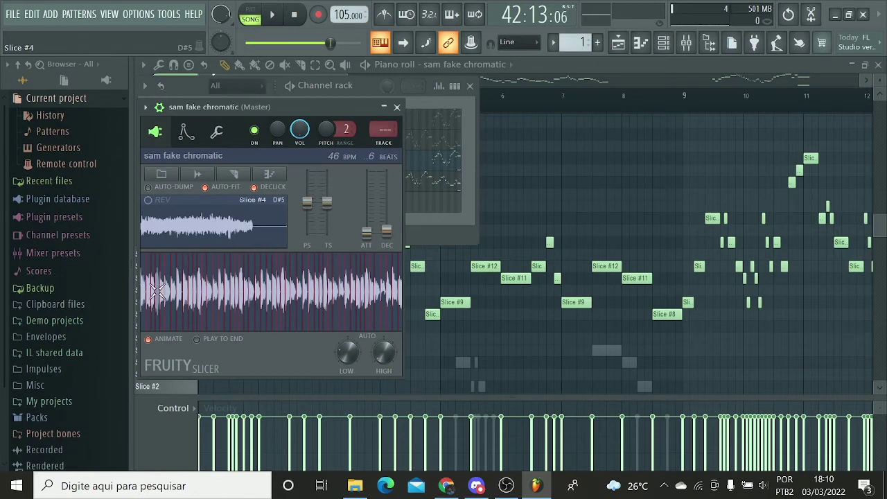
left_click(202, 279)
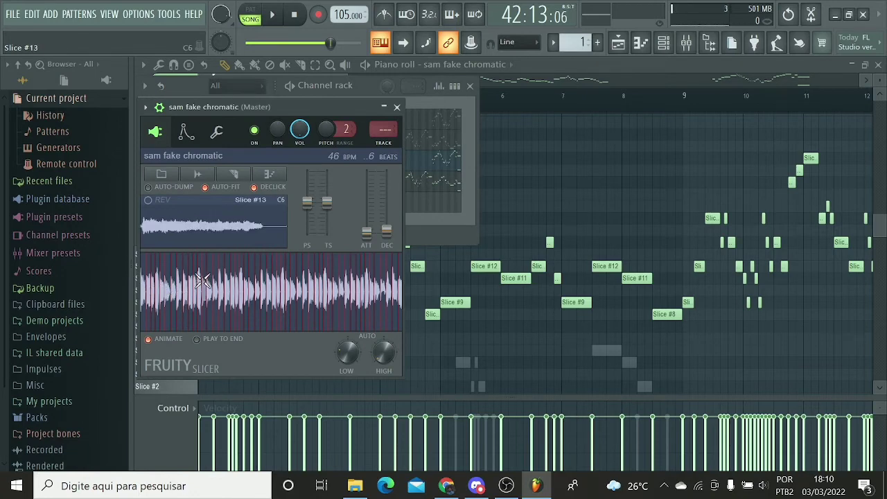
left_click(199, 244)
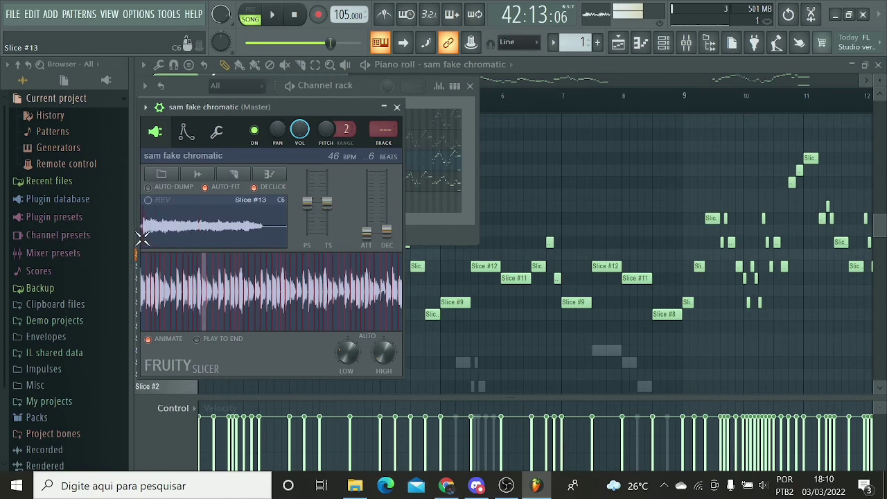
Step: Try splitting Slice #13 near its start in Fruity Slicer and audition the slices around the cut
right_click(142, 237)
left_click(167, 253)
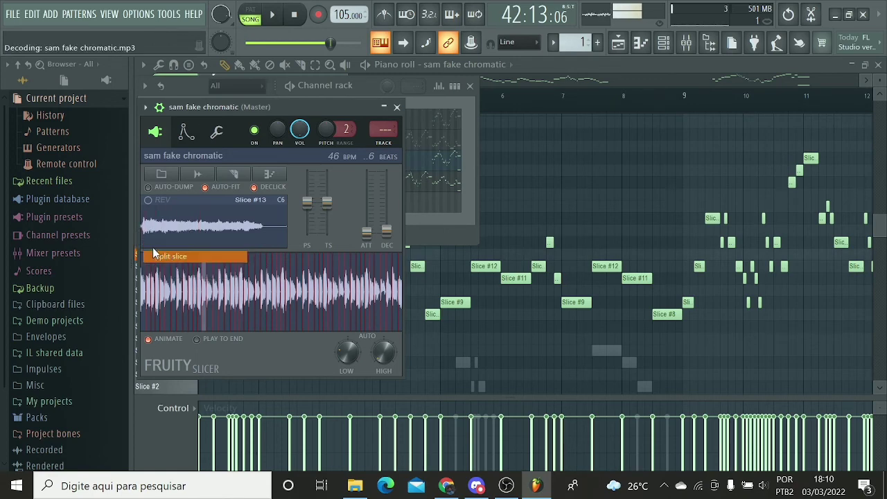
left_click(201, 243)
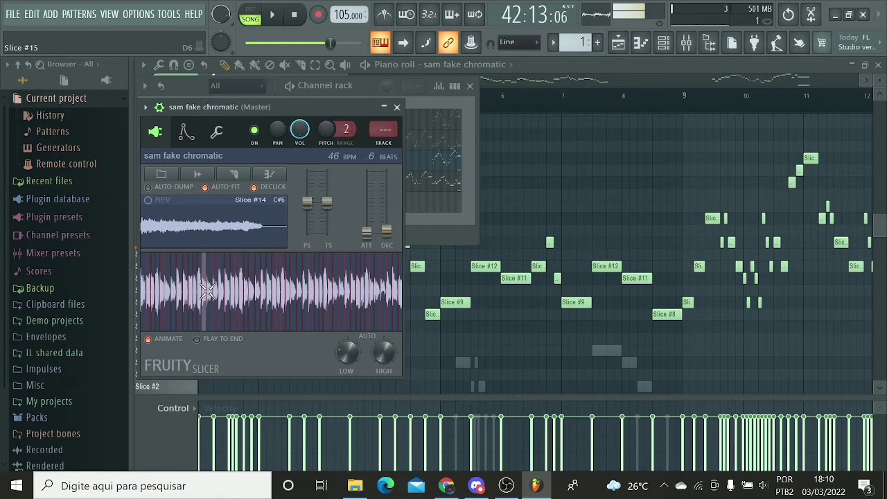
left_click(204, 291)
left_click(202, 290)
left_click(199, 290)
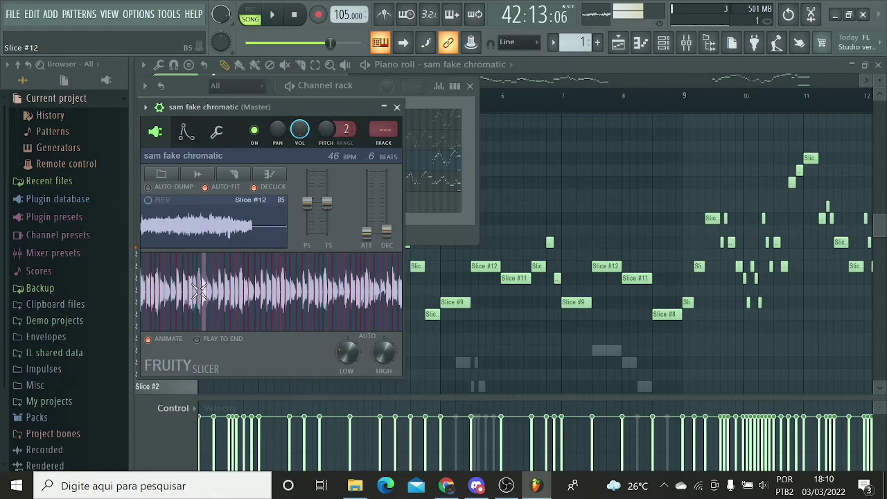
left_click(201, 291)
left_click(198, 292)
left_click(200, 289)
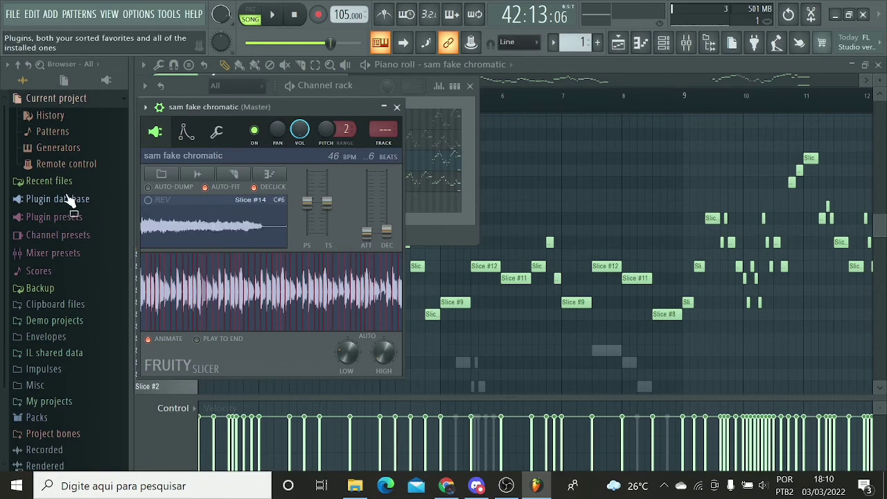
left_click(52, 115)
scroll(69, 229, "down", 20)
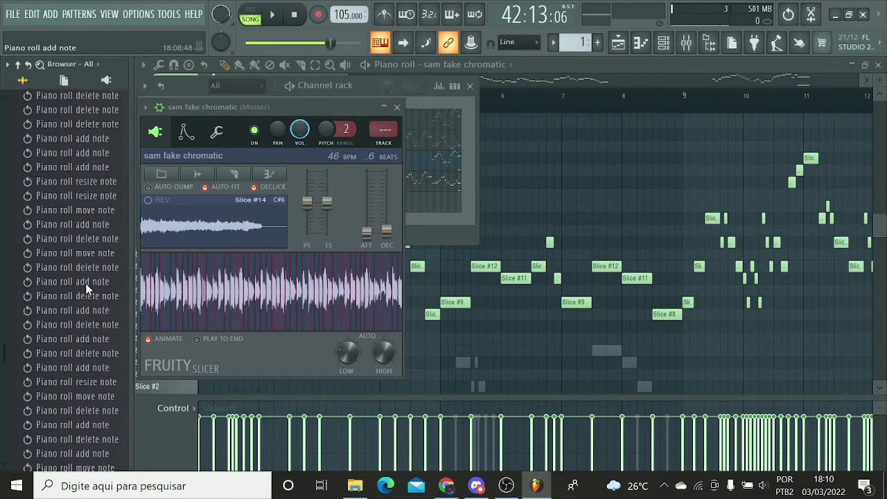
scroll(85, 272, "up", 10)
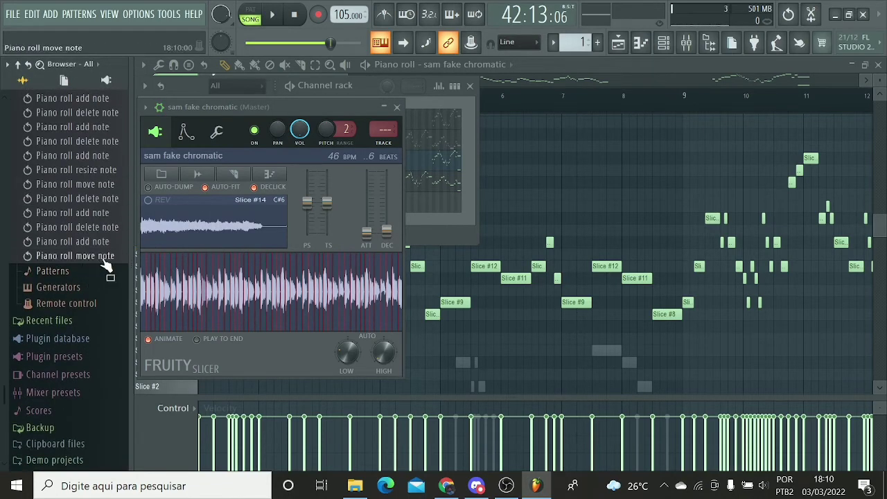
Step: Remove Slice #14 and Slice #13 from the sam fake chromatic slicer
right_click(187, 230)
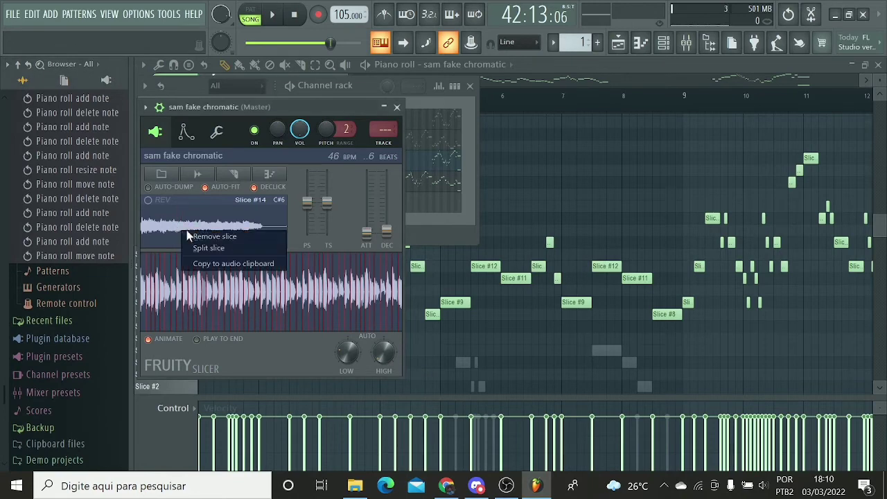
left_click(226, 235)
right_click(226, 235)
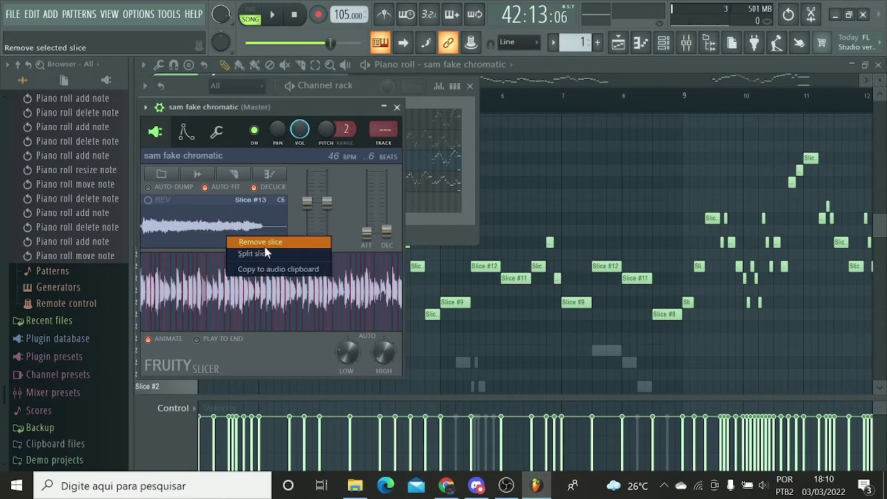
left_click(244, 244)
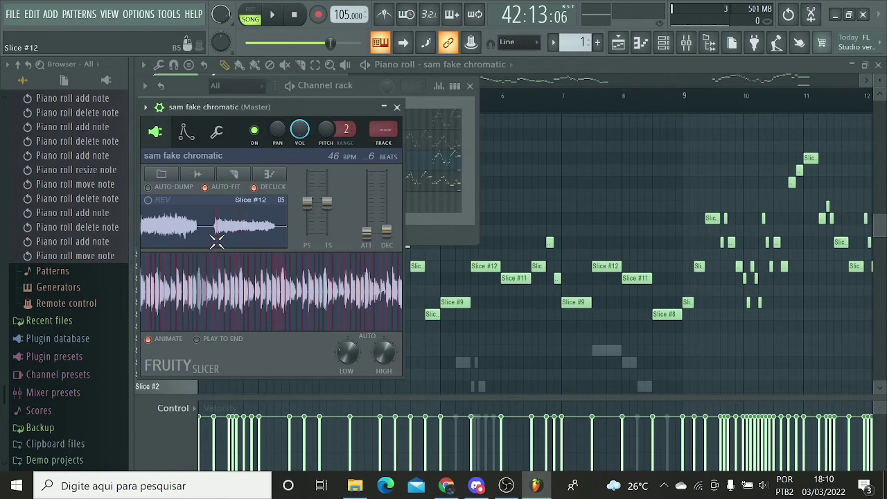
Step: Split Slice #12 at the start of its second sound in Fruity Slicer, and close the slicer and channel rack
right_click(215, 241)
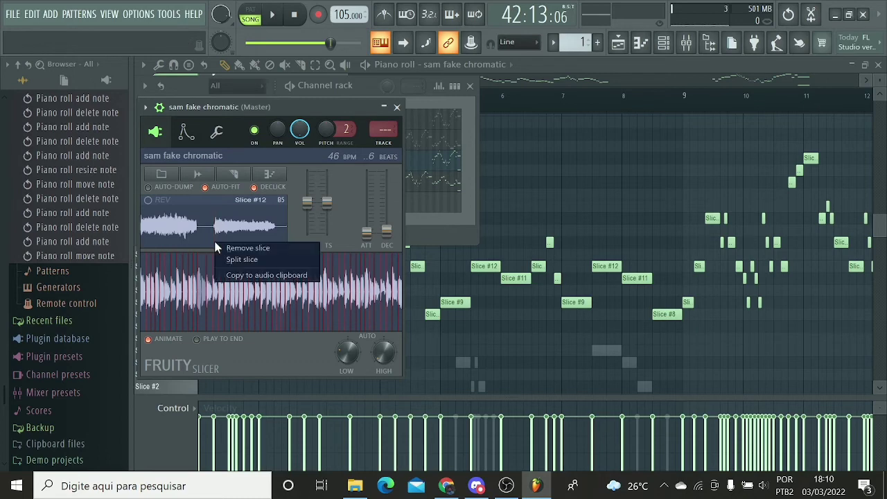
left_click(231, 261)
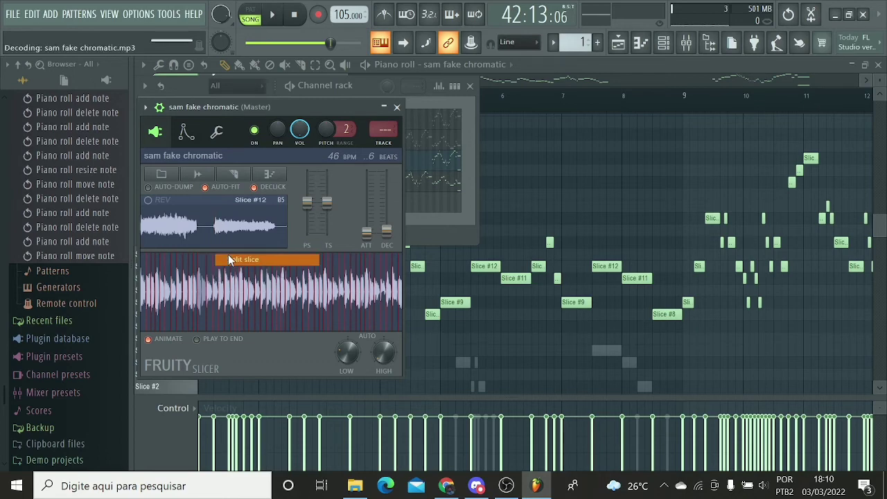
left_click(396, 107)
left_click(469, 86)
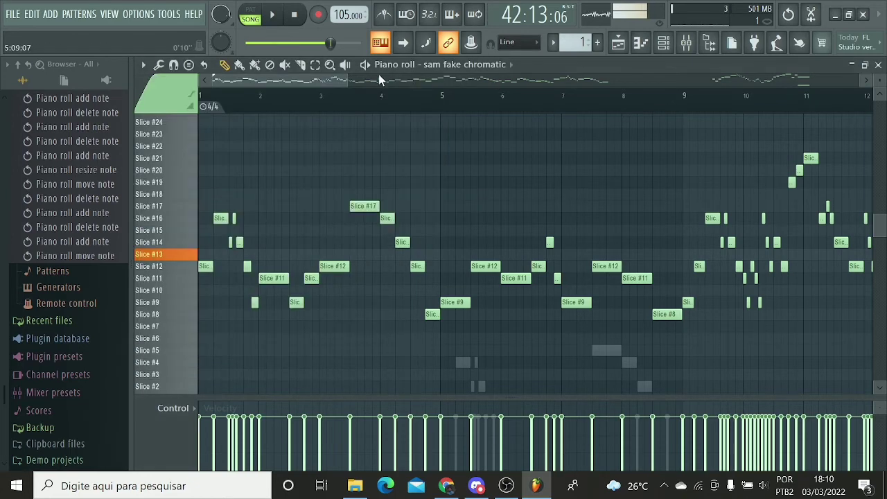
Step: Stop playback, audition Slice #13, and review the sam fake chromatic notes through to the song's final bars
left_click(300, 21)
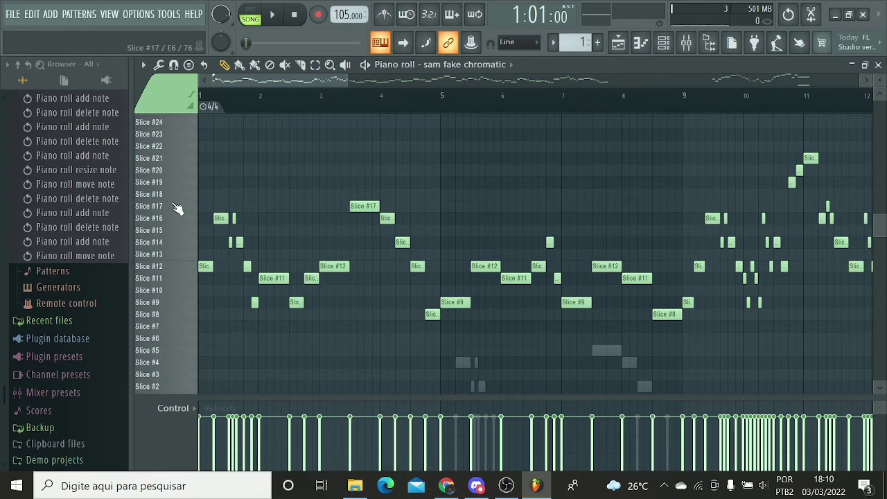
left_click(168, 257)
left_click(168, 257)
left_click(168, 257)
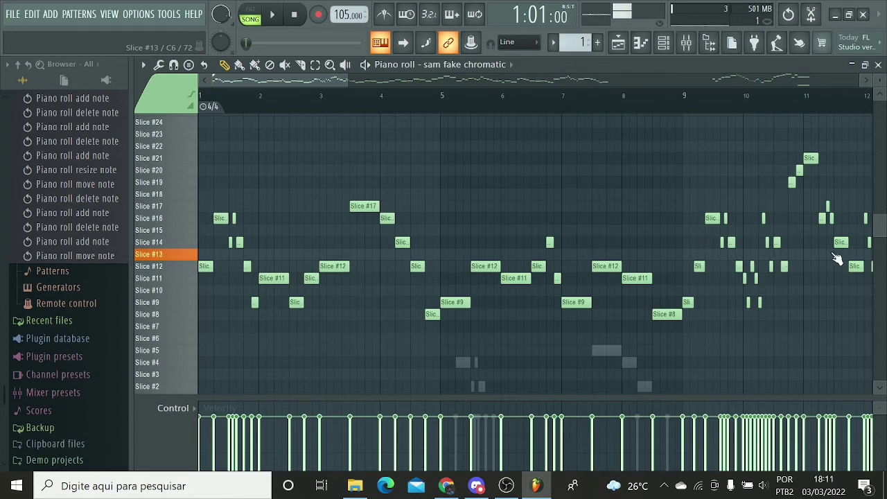
left_click_drag(302, 85, 430, 67)
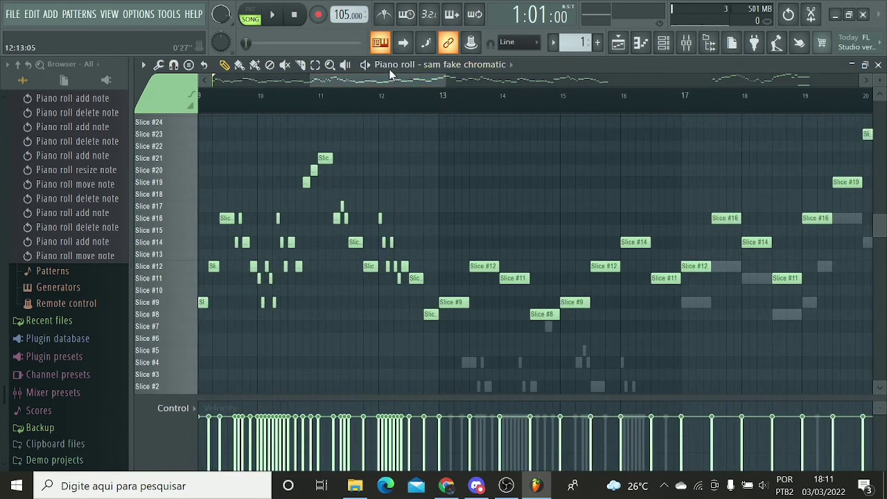
left_click_drag(425, 64, 510, 45)
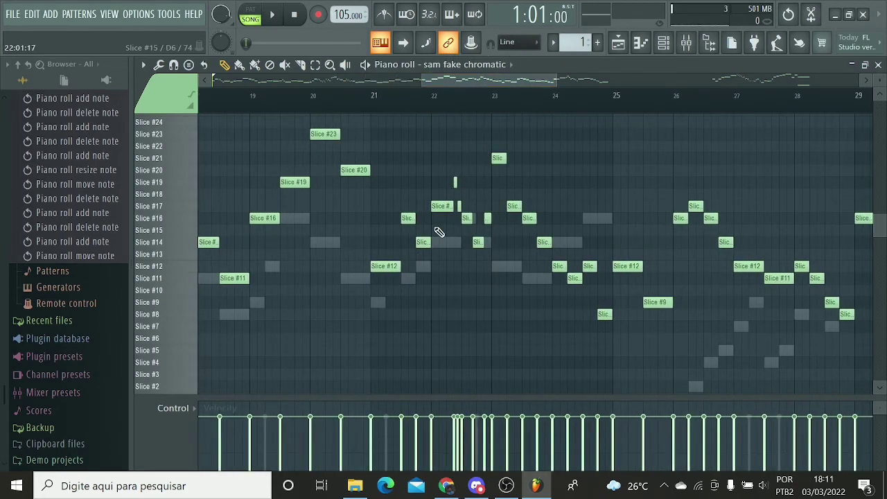
left_click(197, 256)
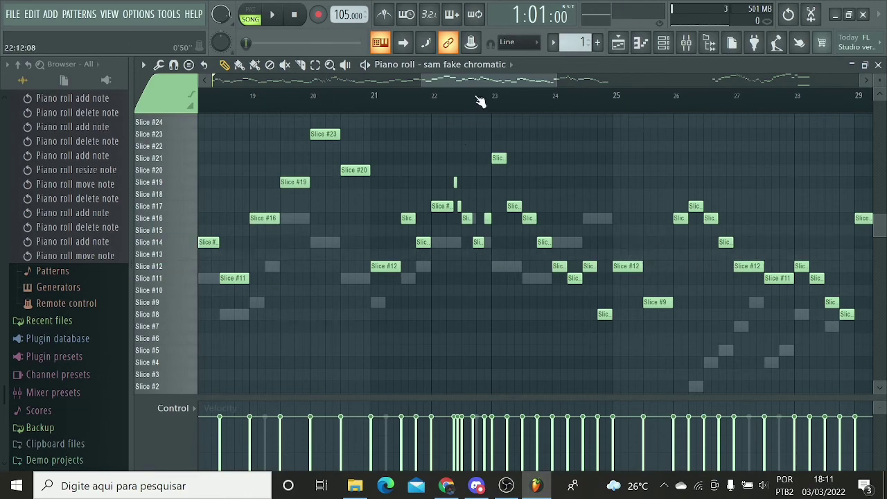
left_click_drag(482, 84, 762, 44)
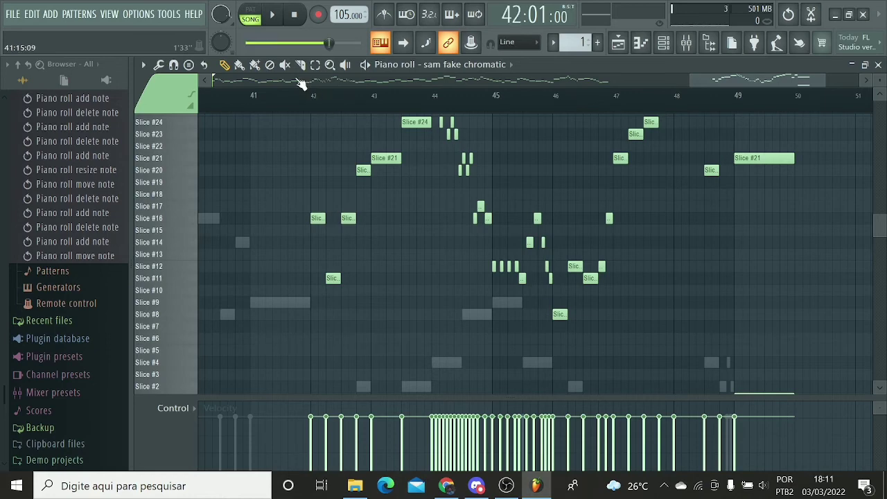
left_click(252, 18)
left_click(258, 26)
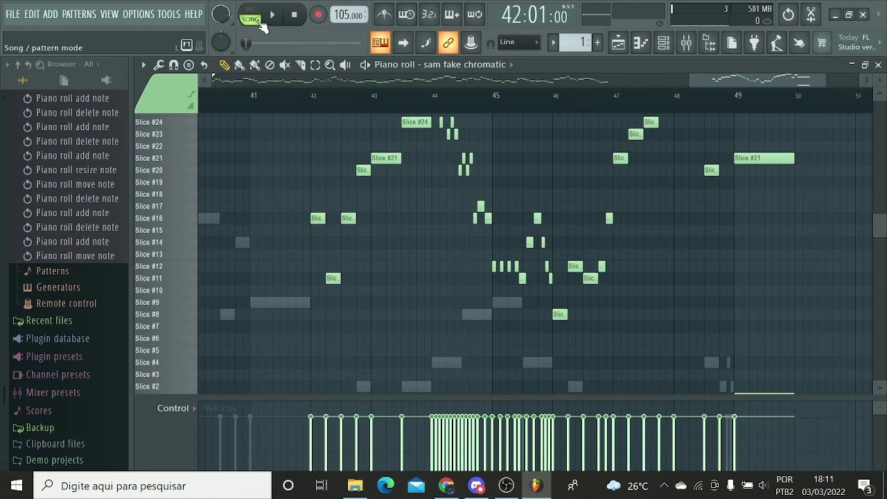
Step: Close the piano roll and render the full song to Downloads as an MP3 named fake sam
left_click(878, 65)
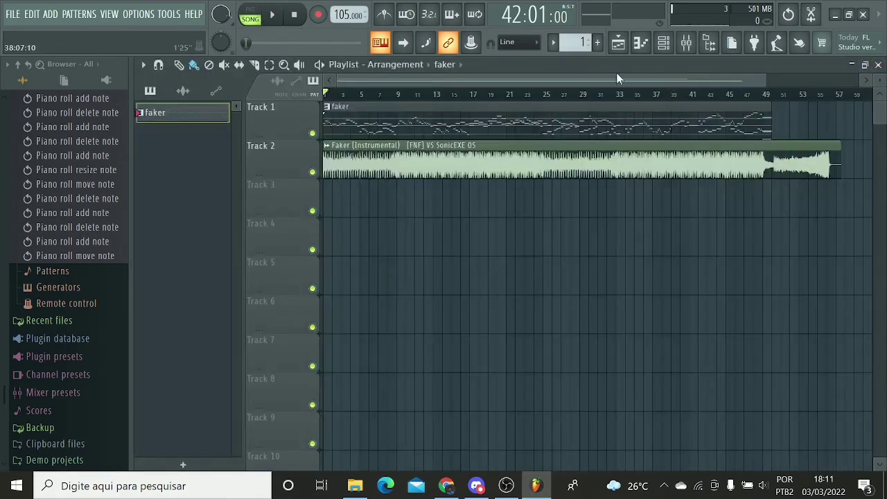
left_click(13, 13)
mouse_move(53, 119)
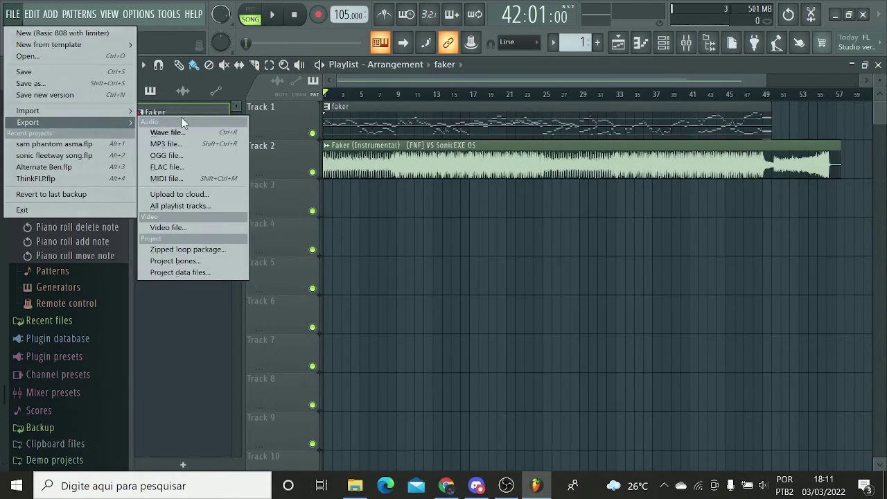
left_click(192, 144)
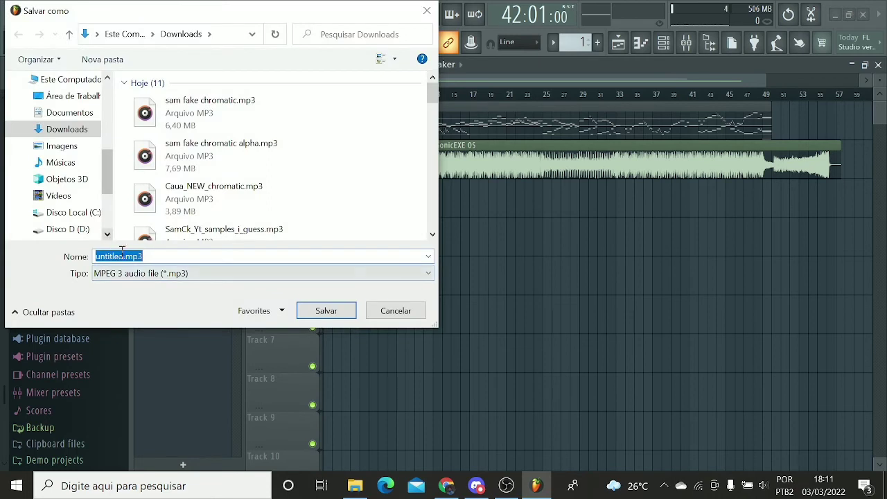
double_click(123, 256)
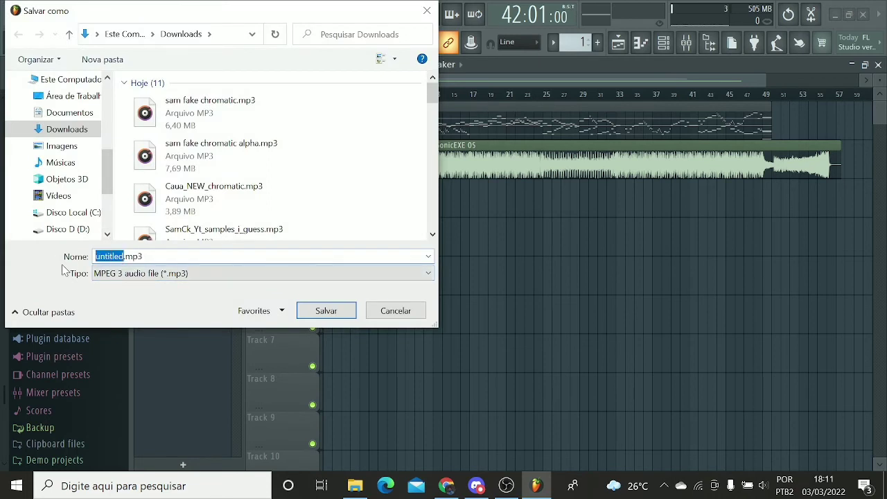
type("fake sam")
key("Return")
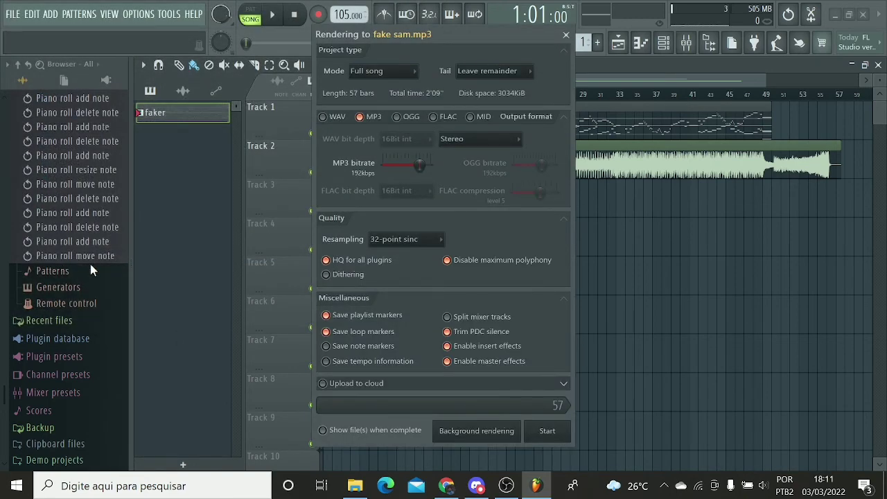
left_click(549, 431)
Step: Switch to OBS to check the recording time, and return to the render in FL Studio
left_click(506, 485)
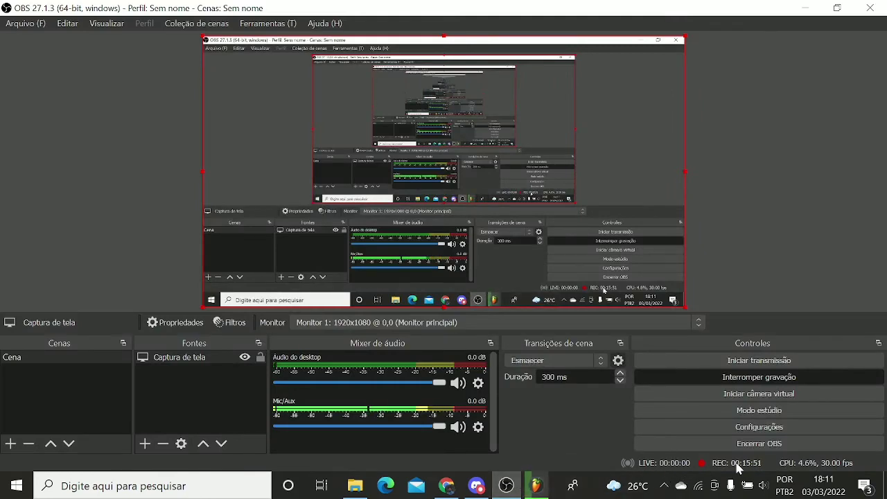
left_click(536, 488)
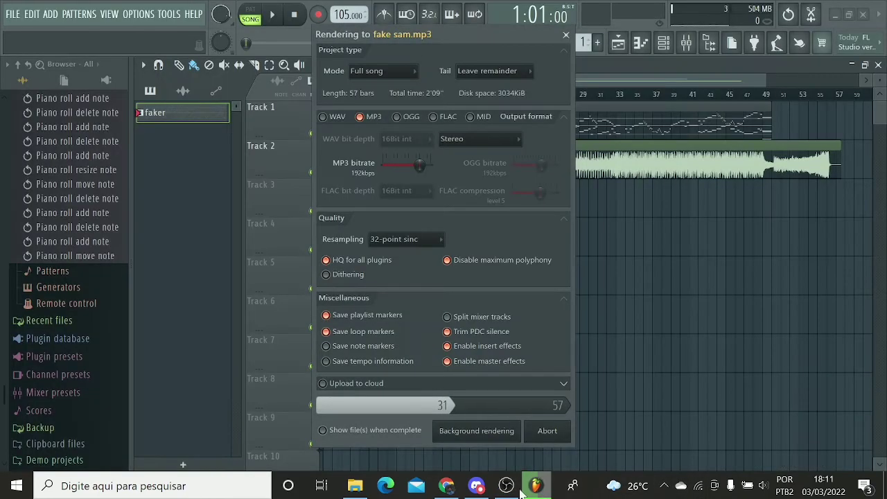